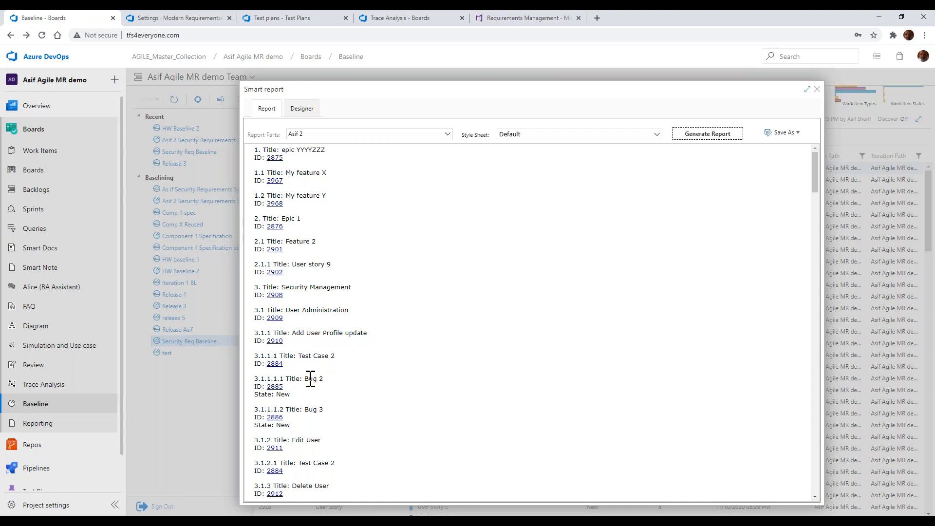
Open the report template in the designer and examine the Title field's filter options for the Epic section
drag(303, 380, 336, 380)
click(303, 109)
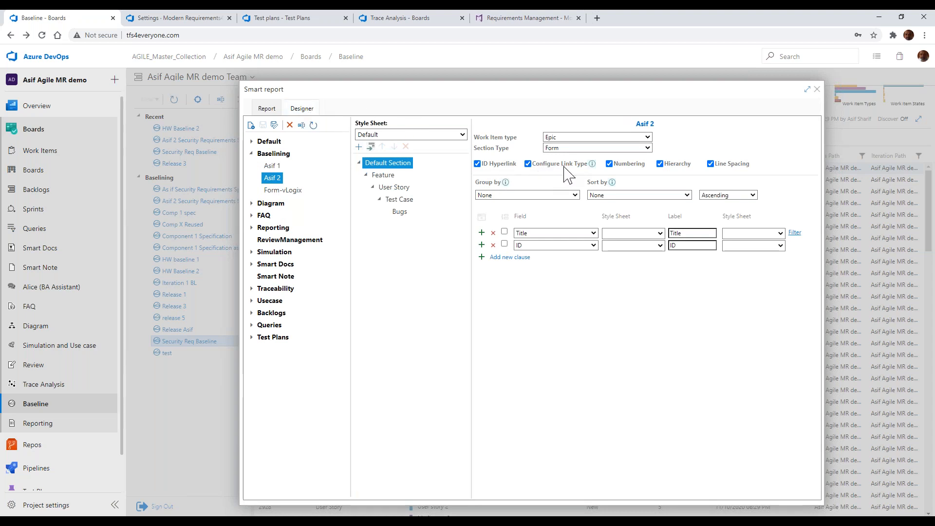
mouse_move(592, 166)
click(793, 234)
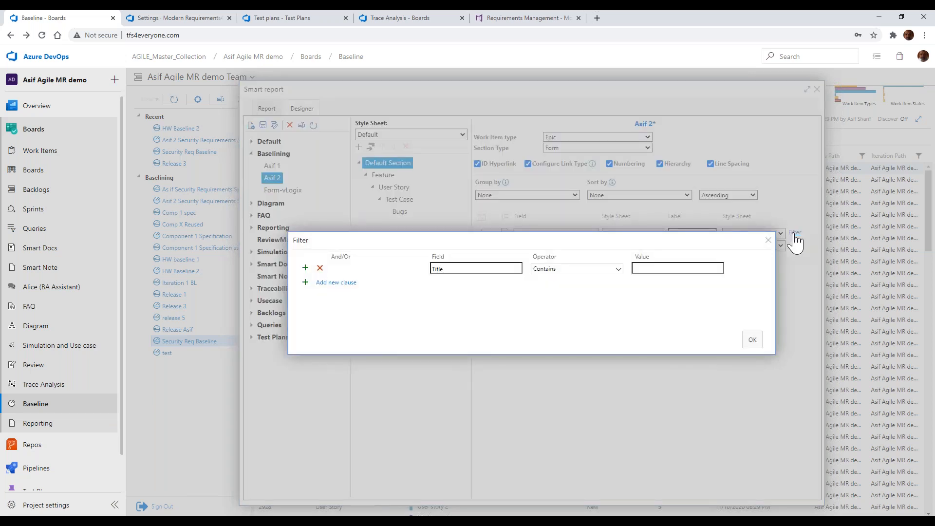
click(623, 273)
click(671, 267)
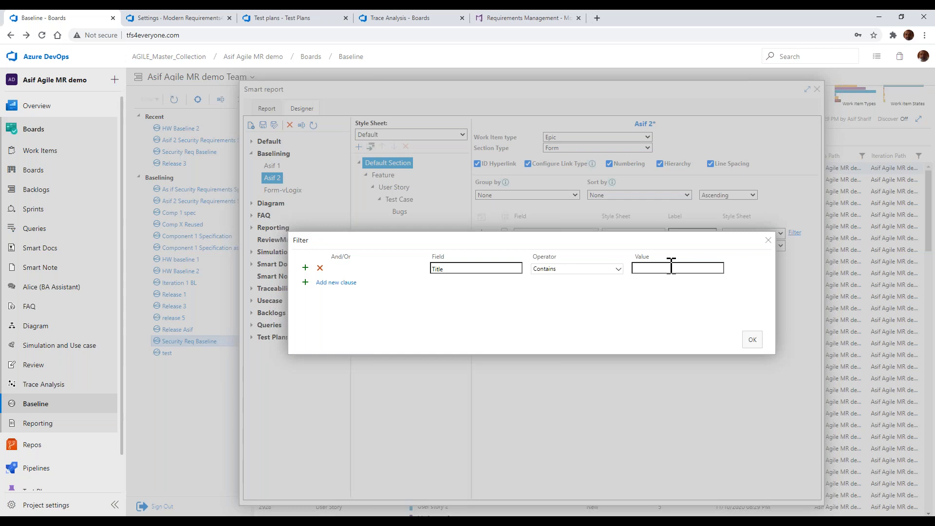
click(769, 241)
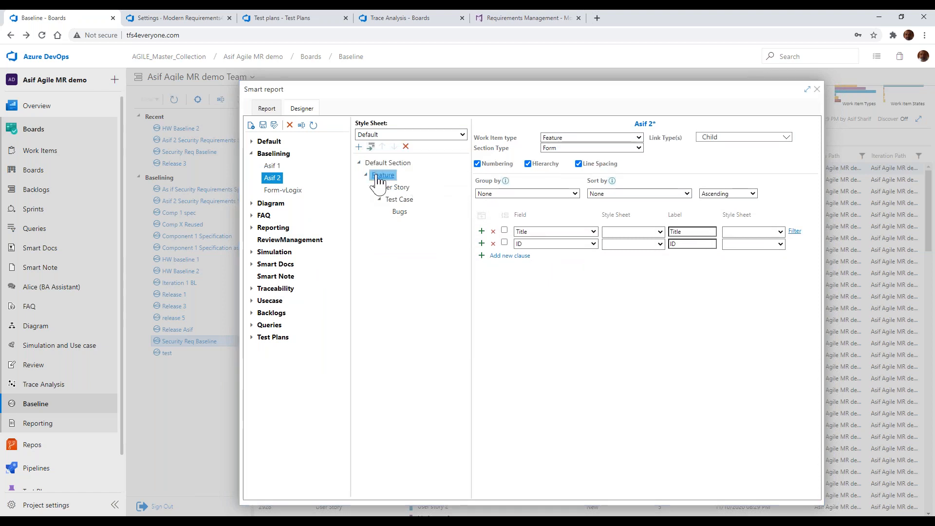
Review the settings of the template's User Story, Test Case, Feature and Default sections
click(393, 189)
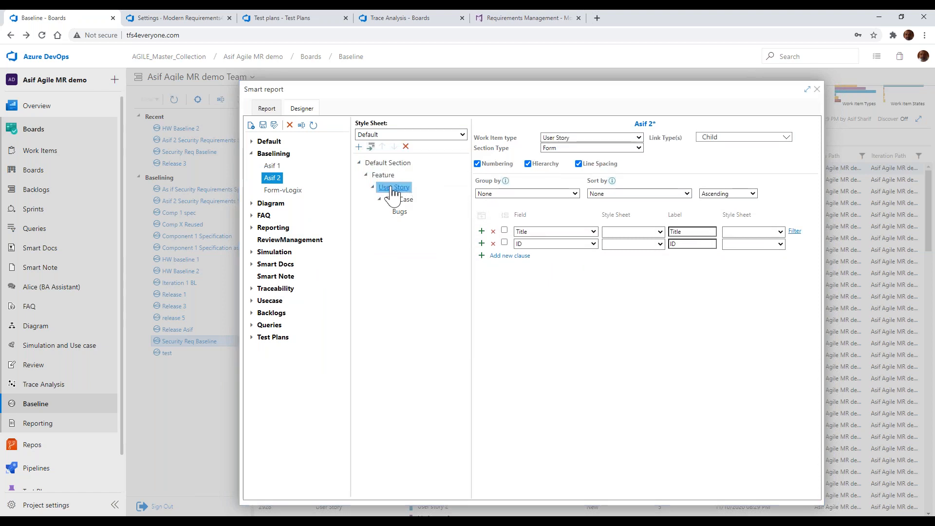
click(400, 199)
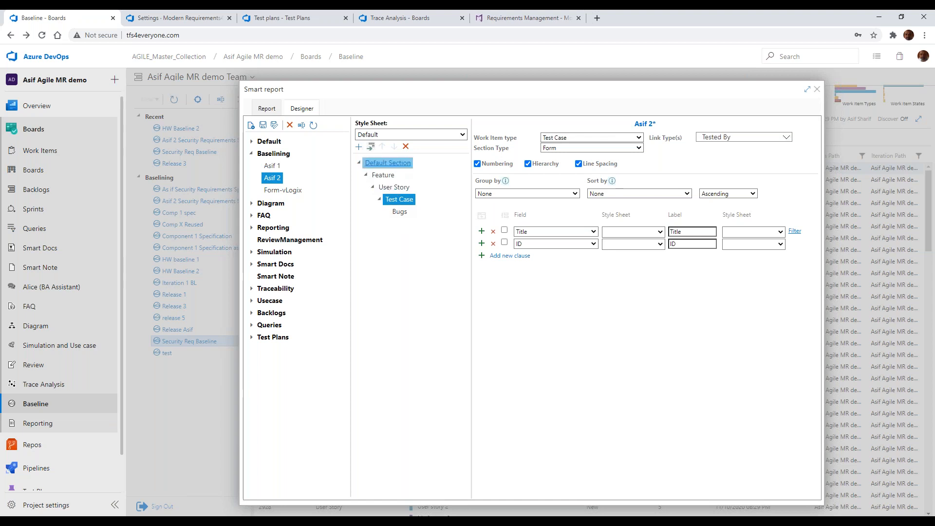
click(389, 163)
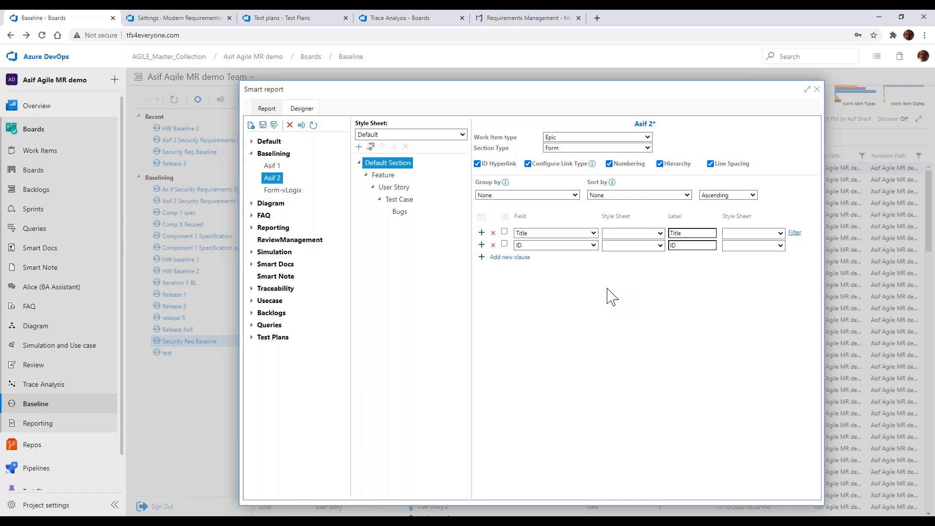
click(383, 176)
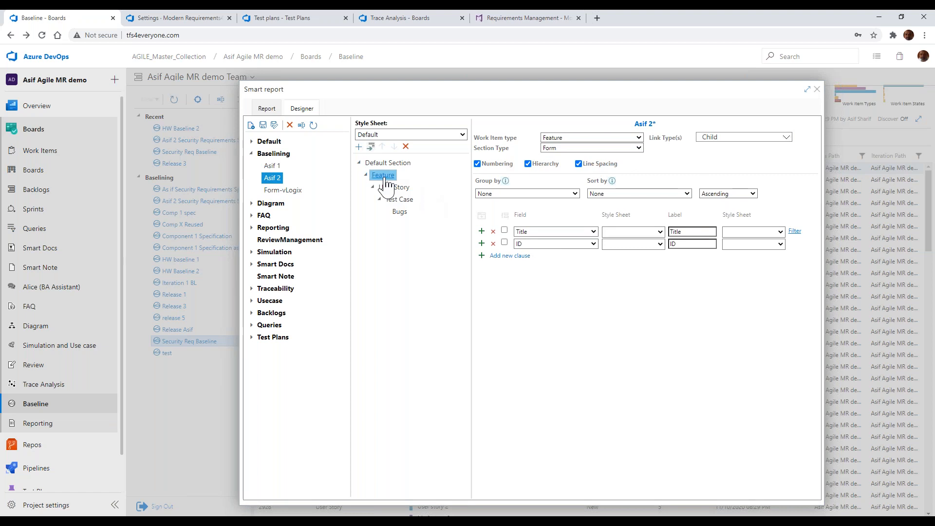
click(385, 163)
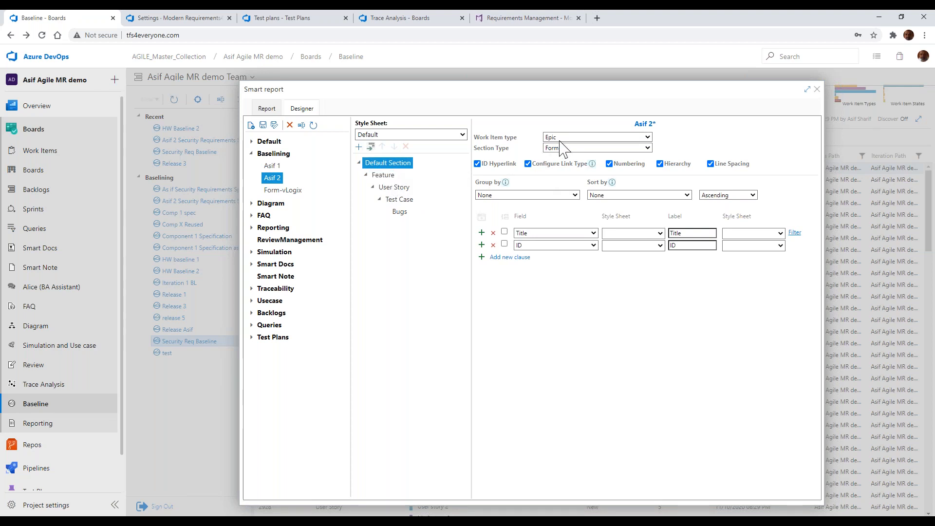
Examine the link types available for the Feature section
click(383, 176)
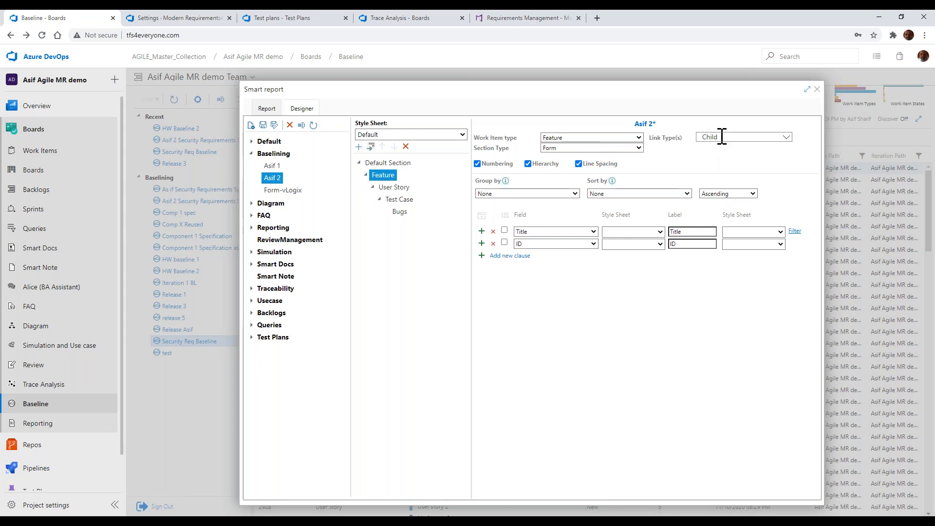
click(786, 138)
scroll(770, 173, down, 3)
scroll(771, 173, down, 3)
scroll(770, 173, up, 6)
click(753, 129)
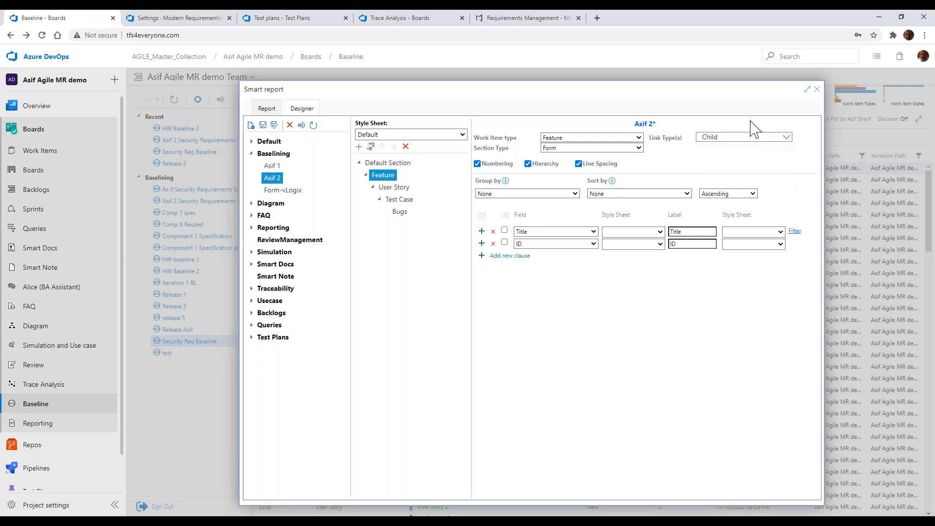
Check the link types configured for the User Story, Test Case and Bugs sections
click(406, 193)
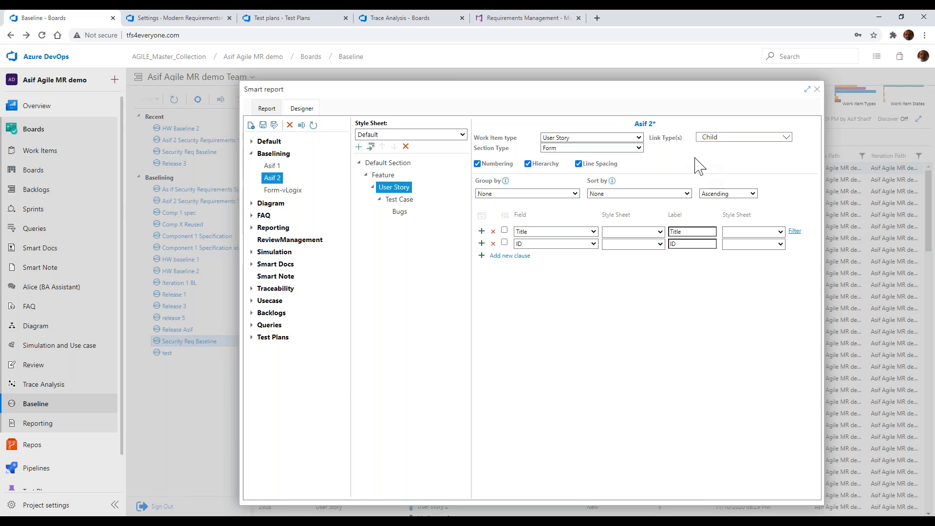
click(399, 200)
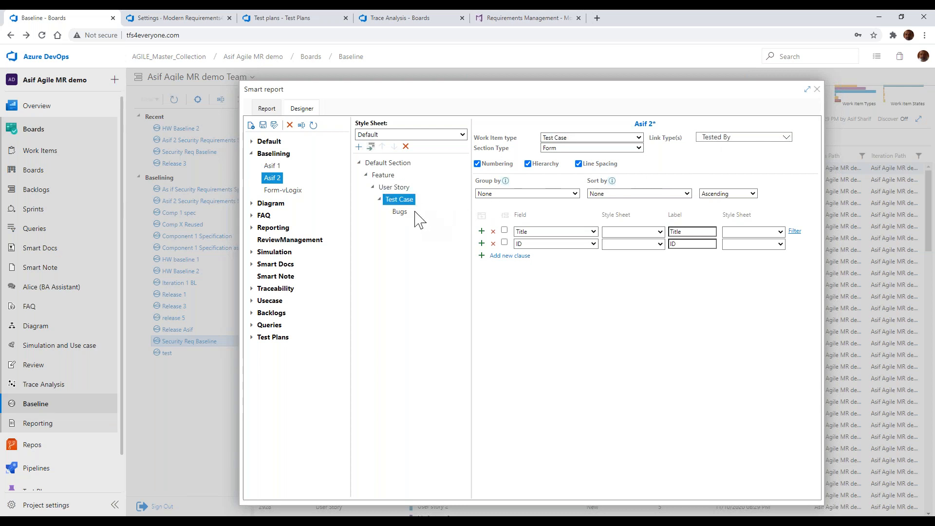
click(400, 212)
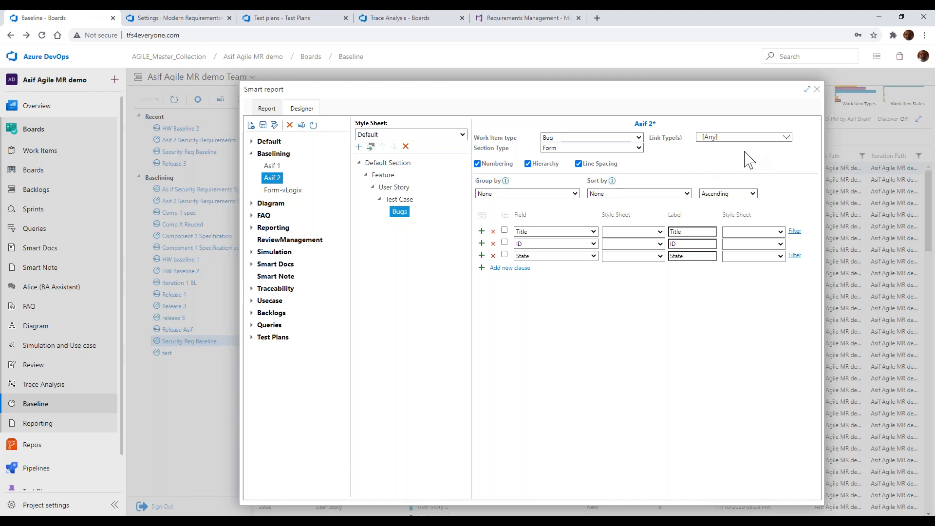
click(786, 137)
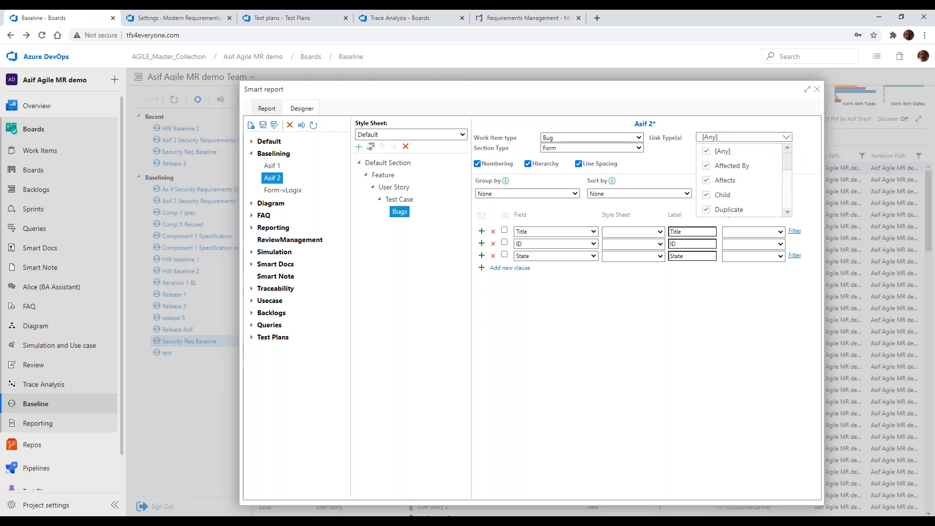
click(780, 122)
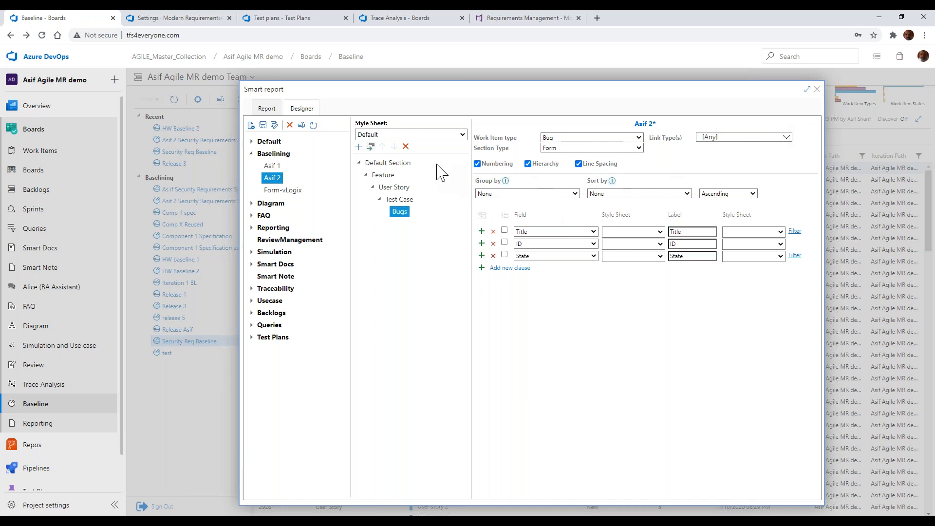
Leave the designer without saving, generate the baseline's Smart Report from the same template, look through it and close it
click(275, 125)
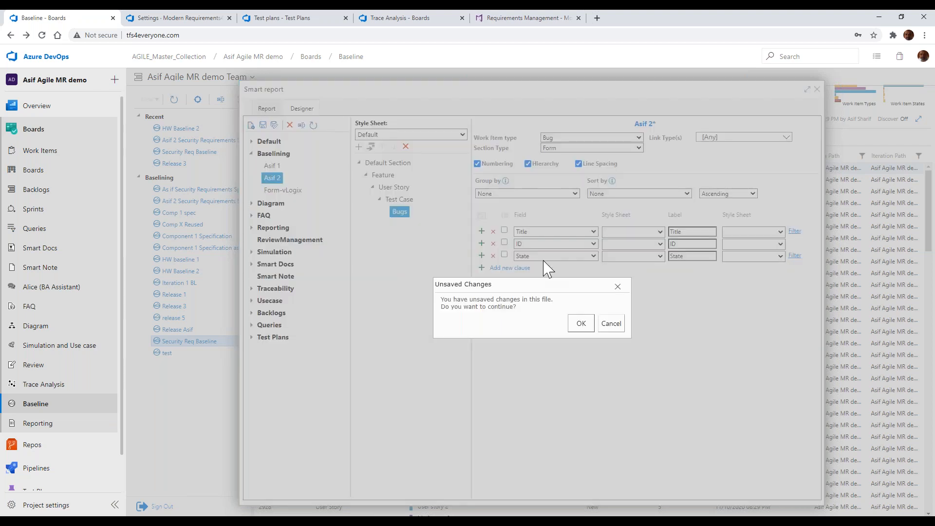
click(580, 326)
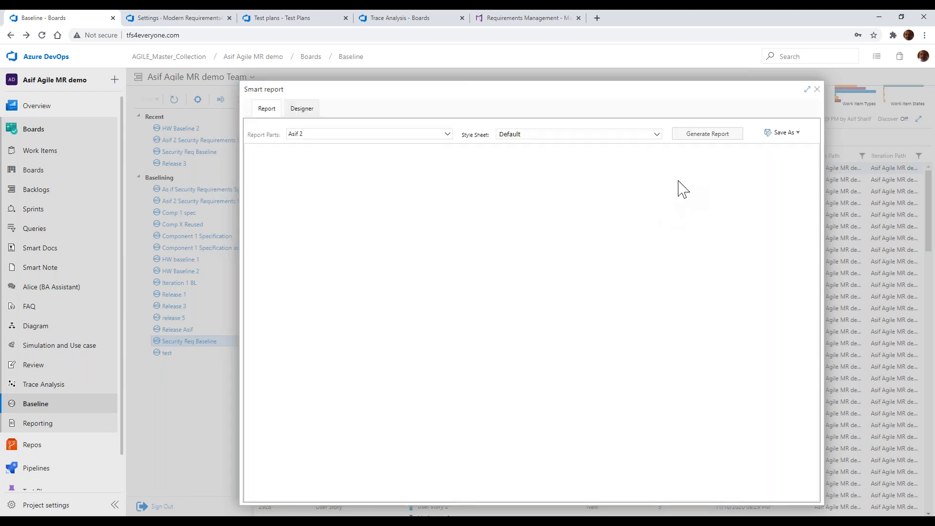
click(709, 134)
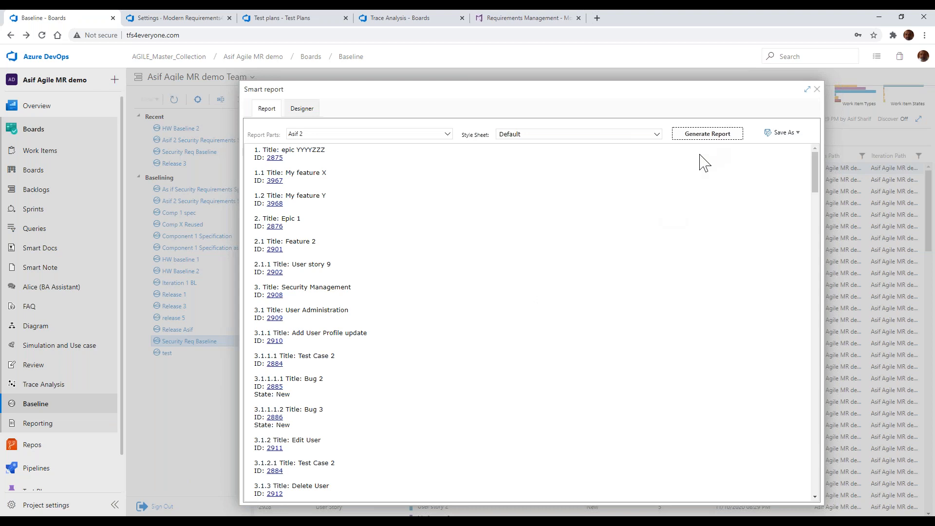
scroll(671, 244, down, 5)
scroll(671, 244, up, 5)
click(666, 242)
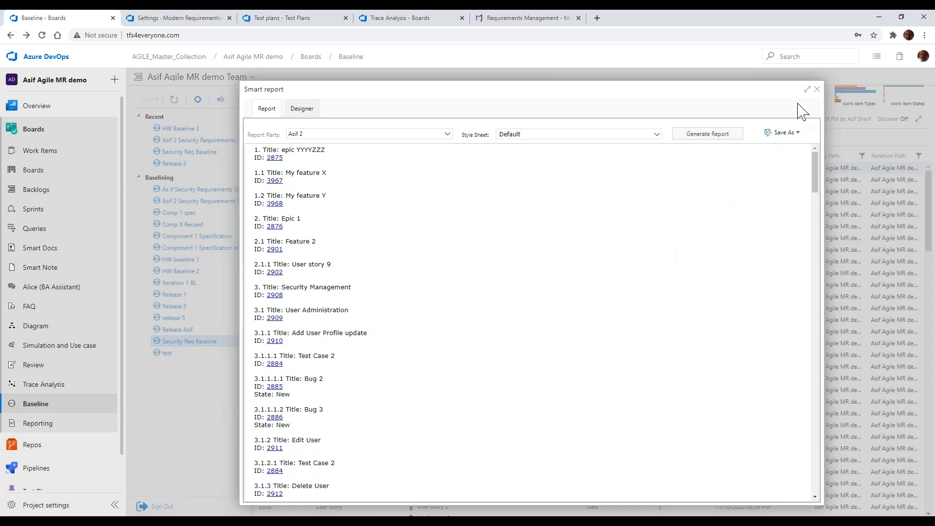
click(817, 89)
Switch to PowerPoint, view the Others slide, and return to the Security Req Baseline in Azure DevOps
key(alt+Tab)
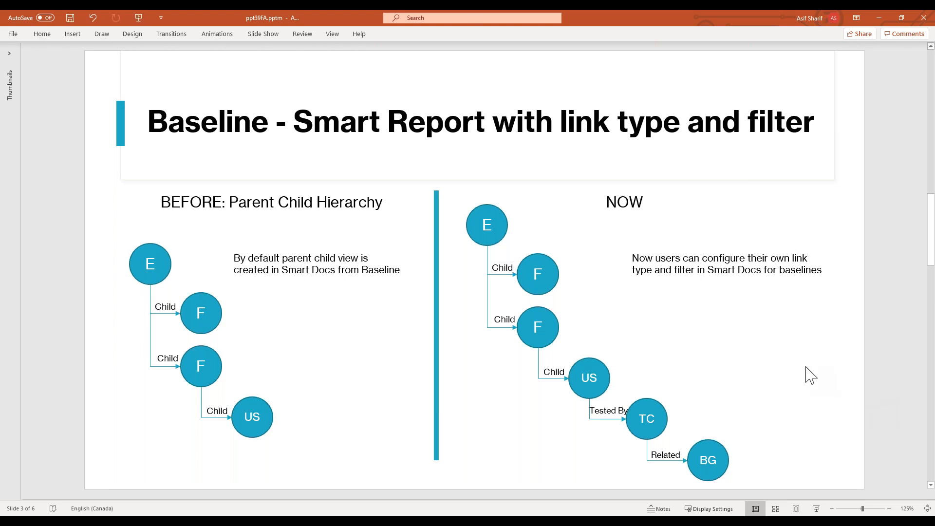
scroll(810, 375, down, 1)
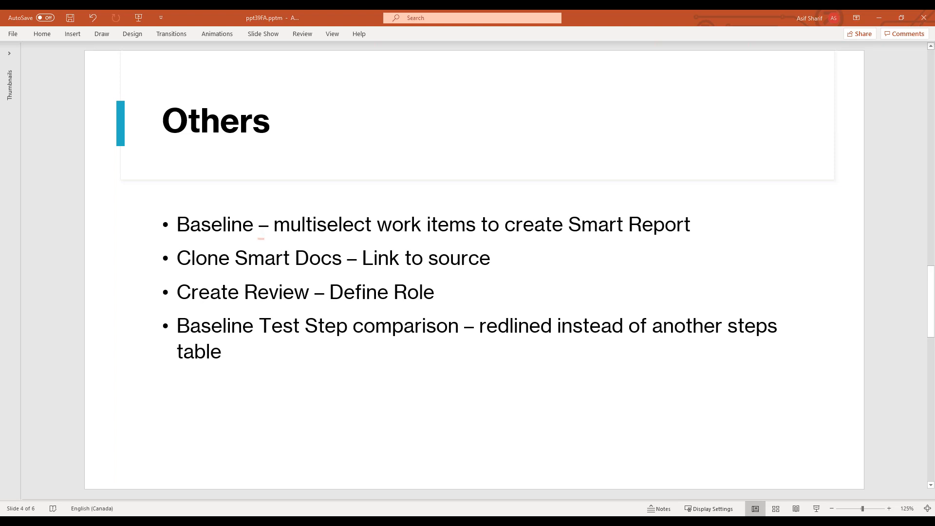
key(alt+Tab)
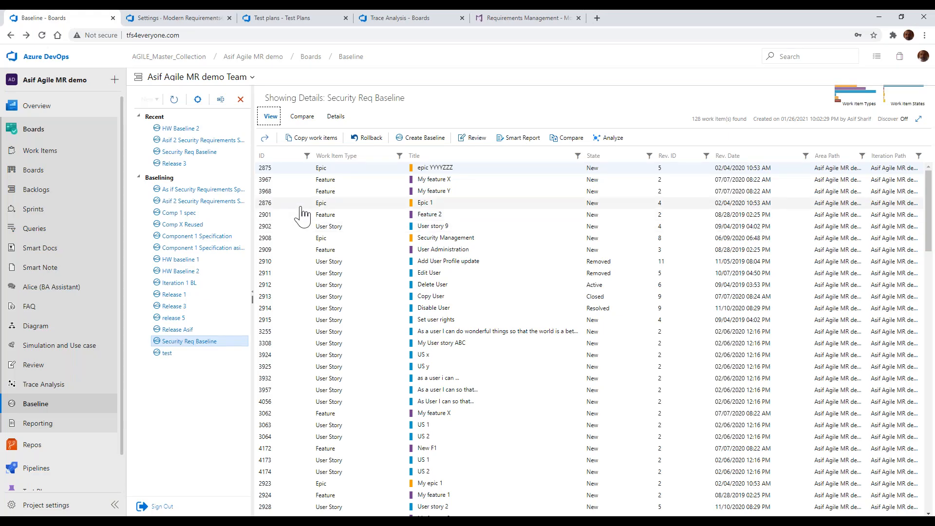
Select the user stories from ID 2910 through 4056 in the baseline and generate a Smart Report for them
click(317, 265)
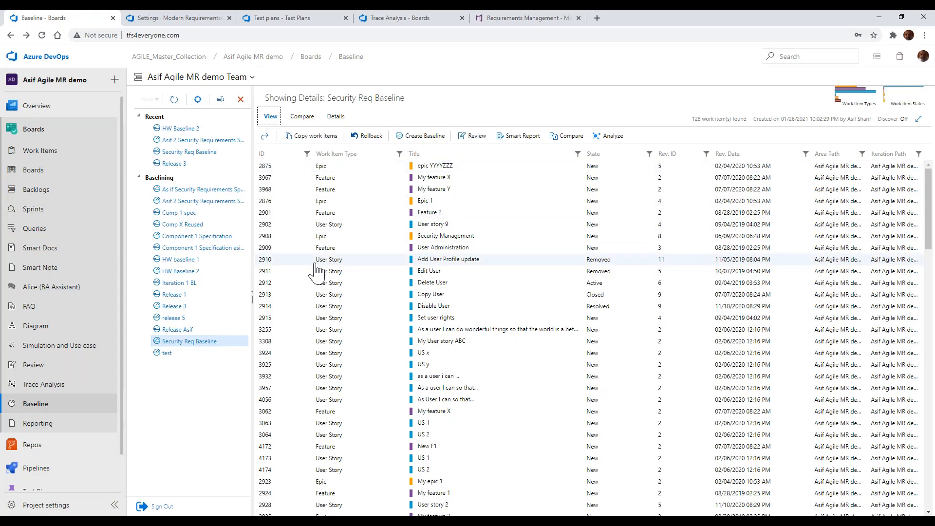
shift+click(369, 400)
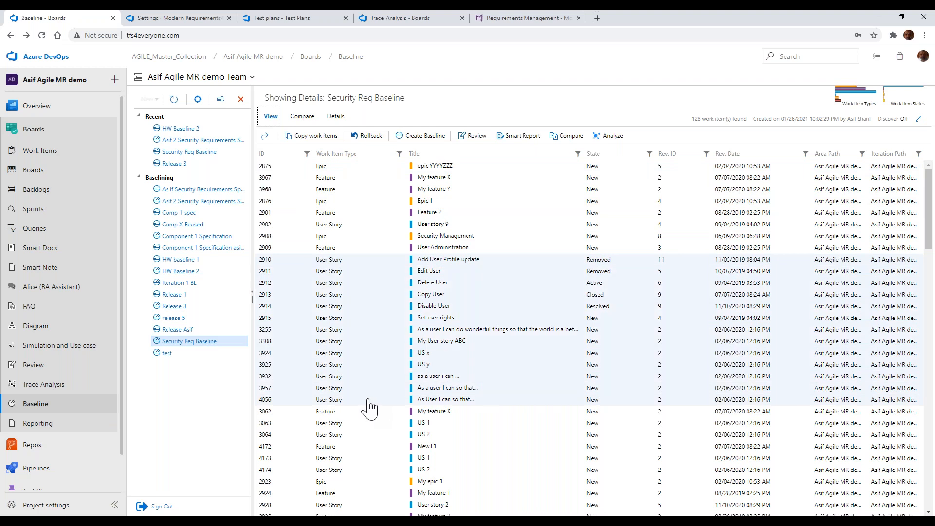
click(523, 137)
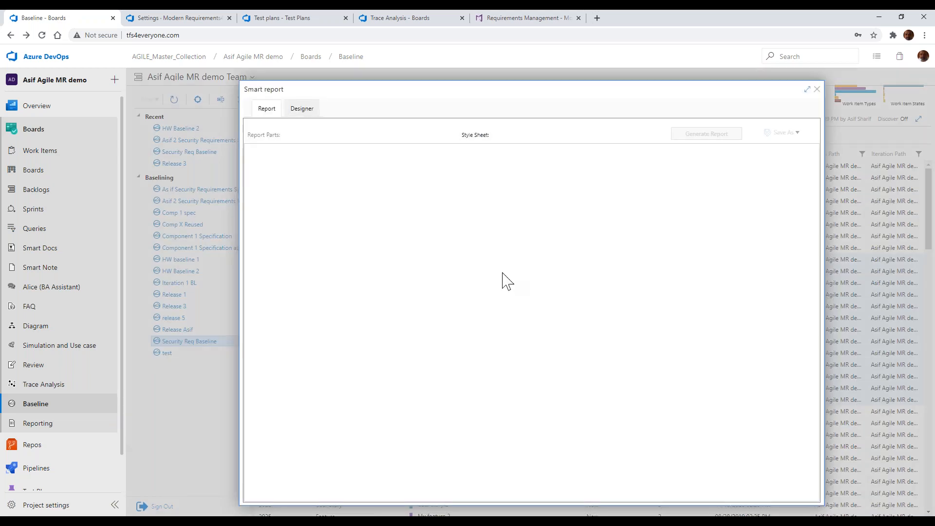
click(724, 133)
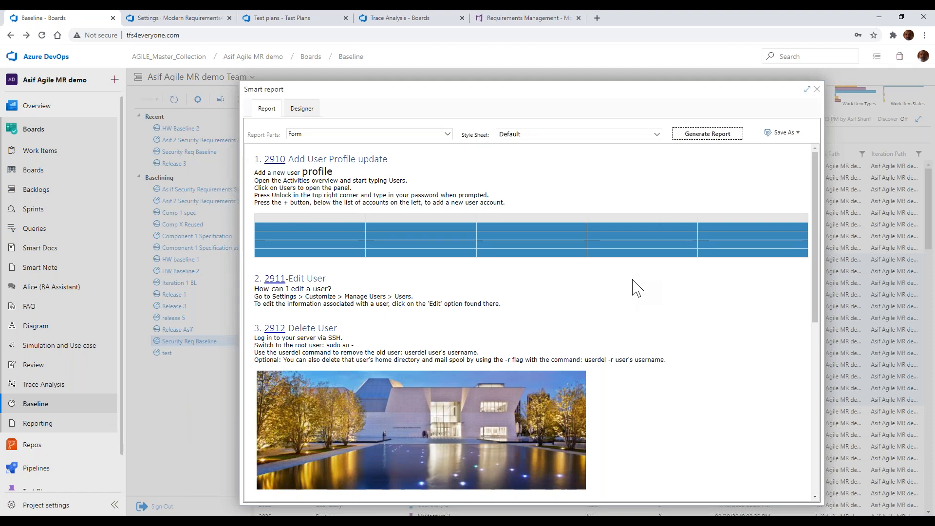
Look through the generated report of the selected user stories and close it
scroll(634, 290, down, 7)
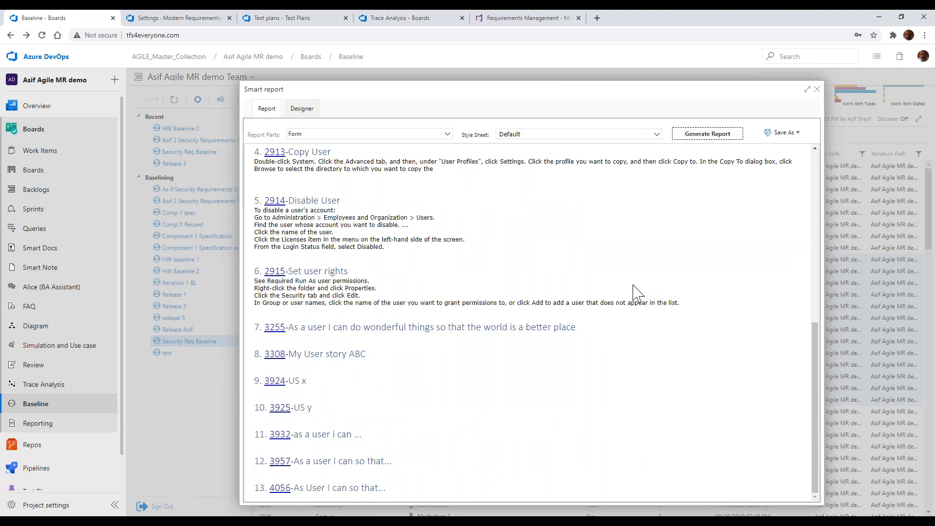
scroll(637, 292, up, 7)
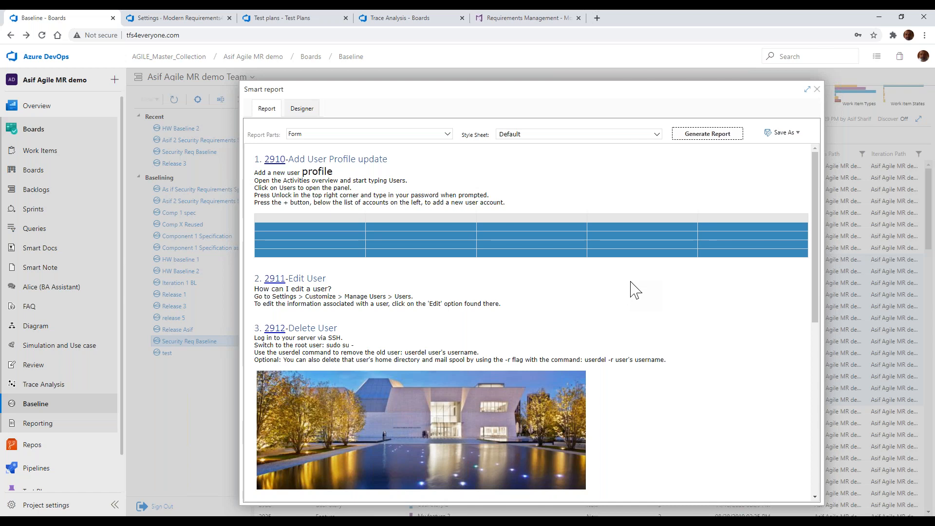
scroll(634, 290, down, 1)
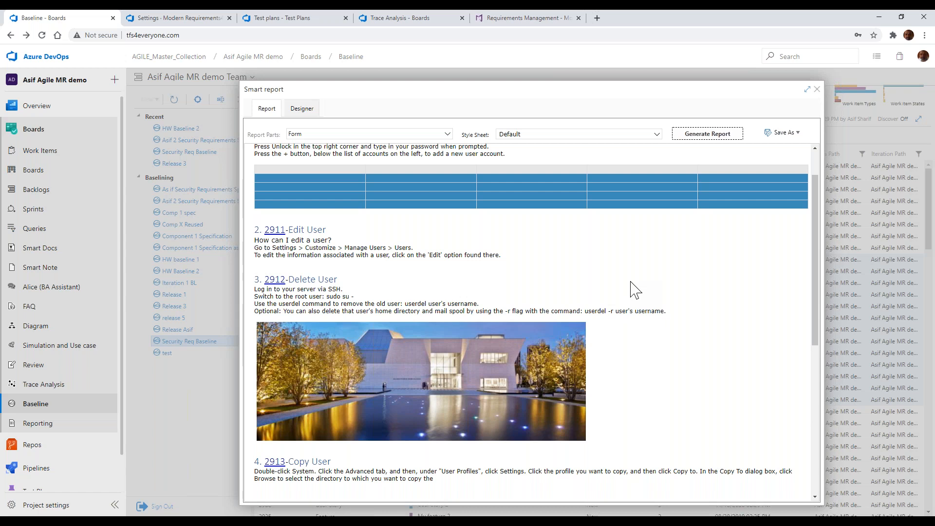
click(818, 90)
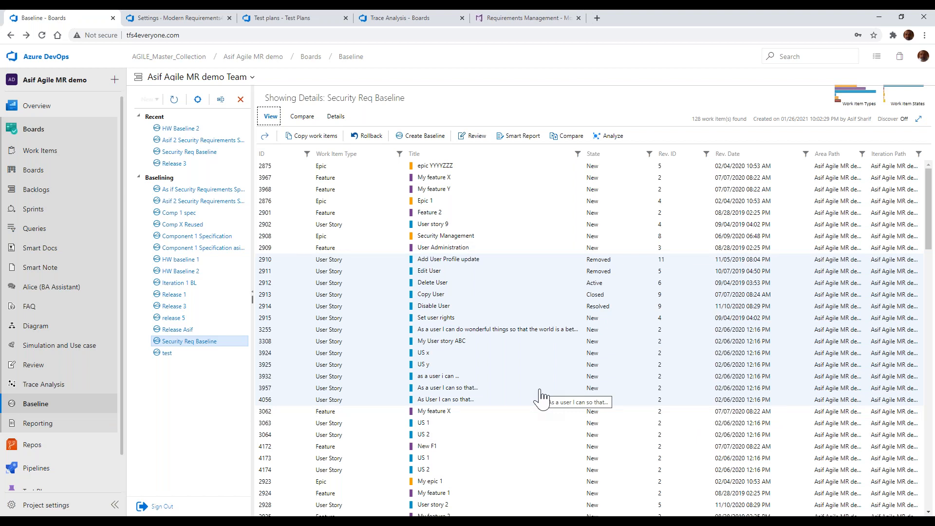
Check the Others slide in PowerPoint, return to Azure DevOps and open the Business Requirement Document in Smart Docs
key(alt+Tab)
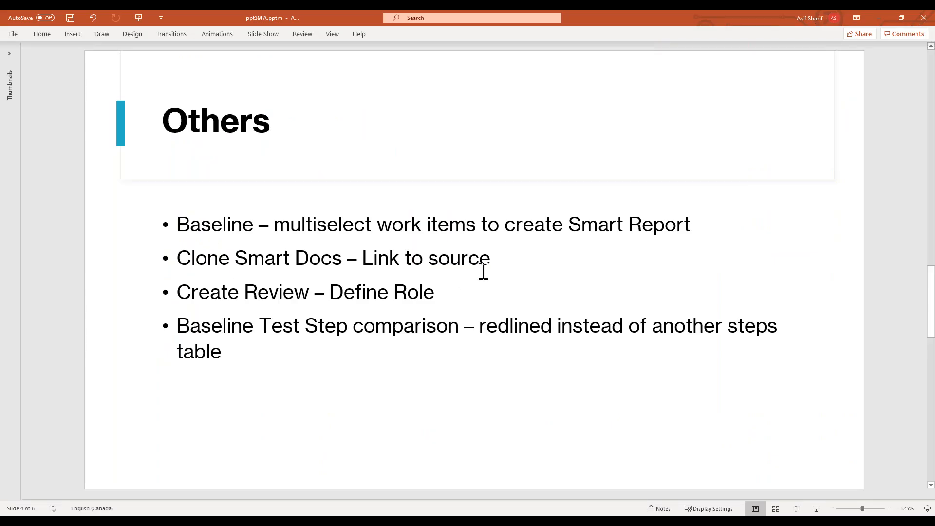
key(alt+Tab)
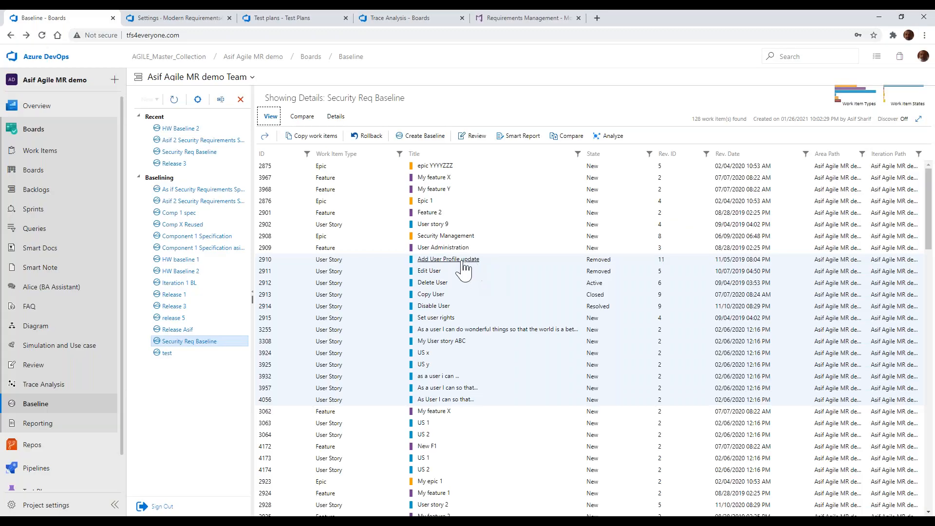
click(15, 233)
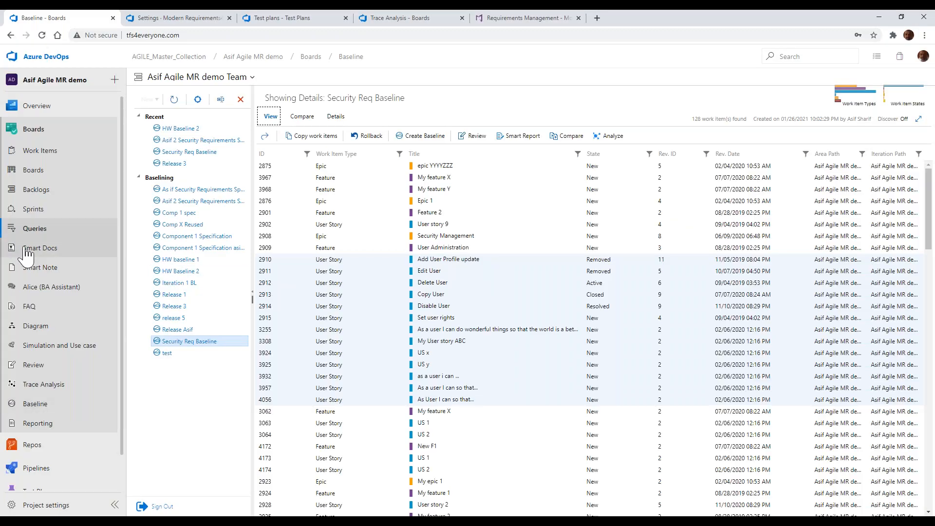
click(27, 248)
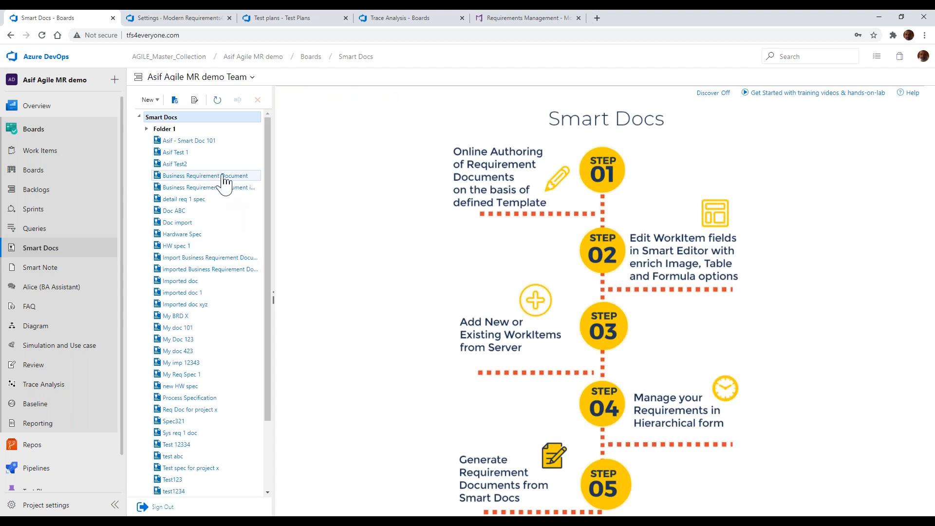
click(222, 176)
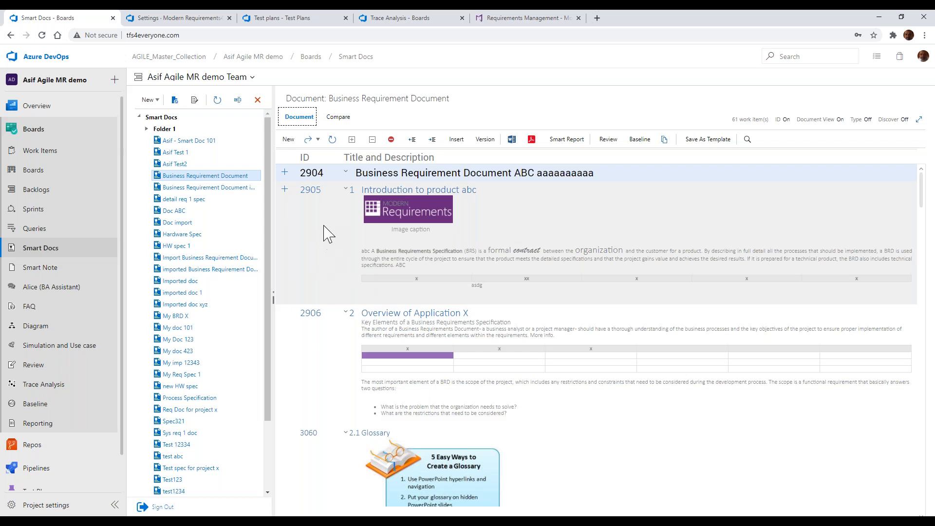
View the actions available for the Business Requirement Document and its cloning options, including Link With Source Work Item, without creating a clone
right_click(241, 185)
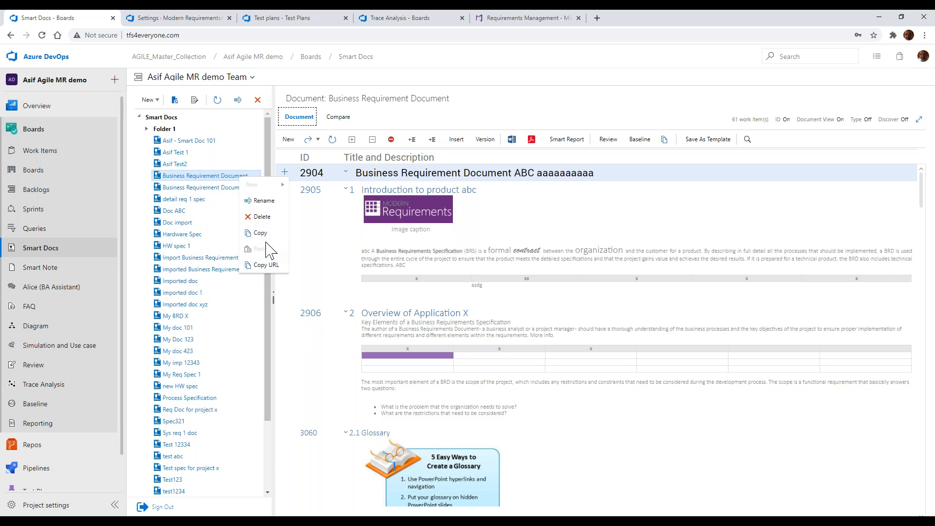
click(332, 233)
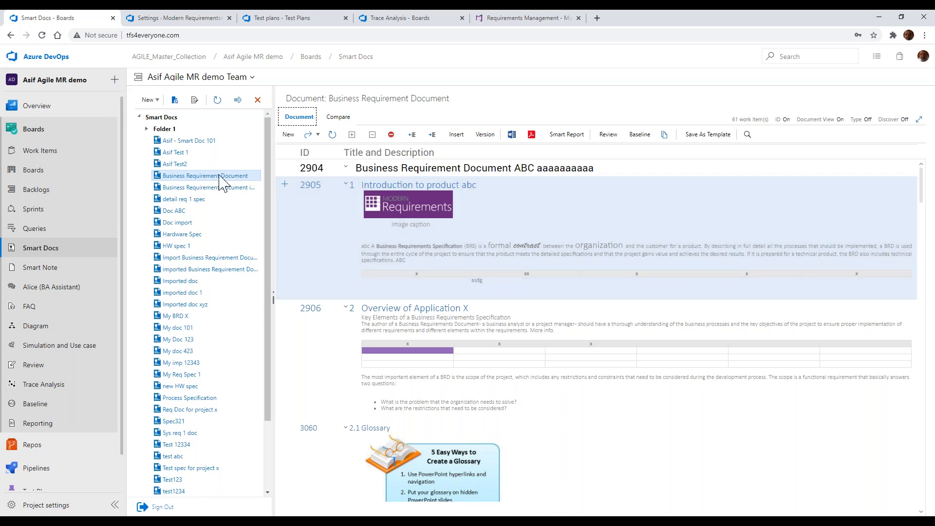
click(665, 137)
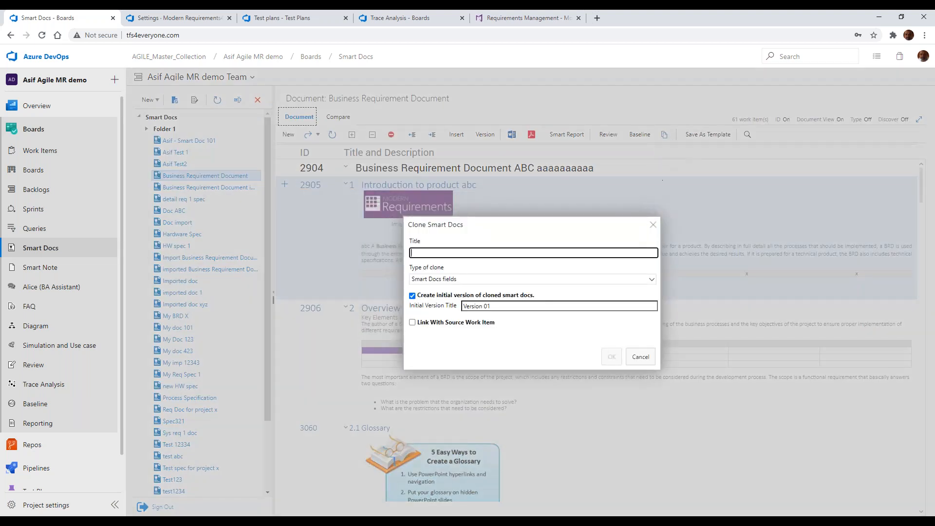
click(413, 323)
click(644, 360)
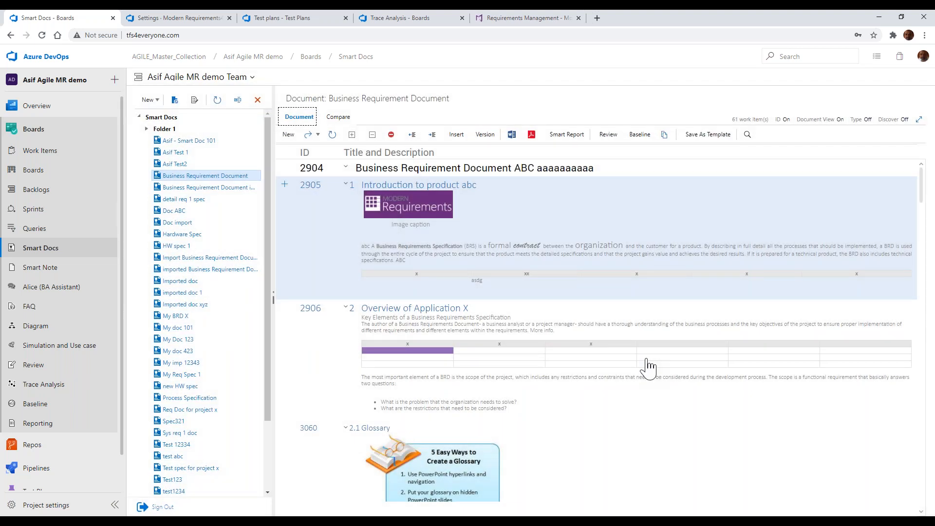
click(664, 136)
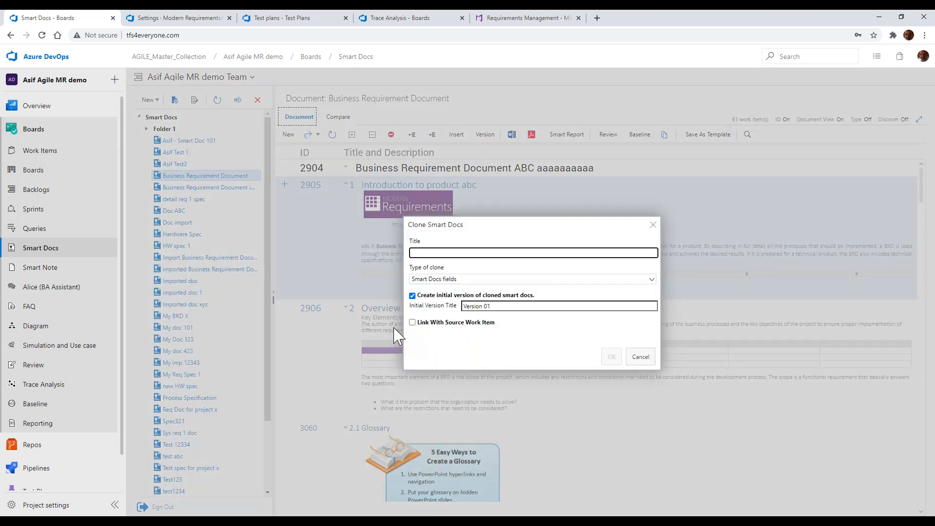
click(654, 226)
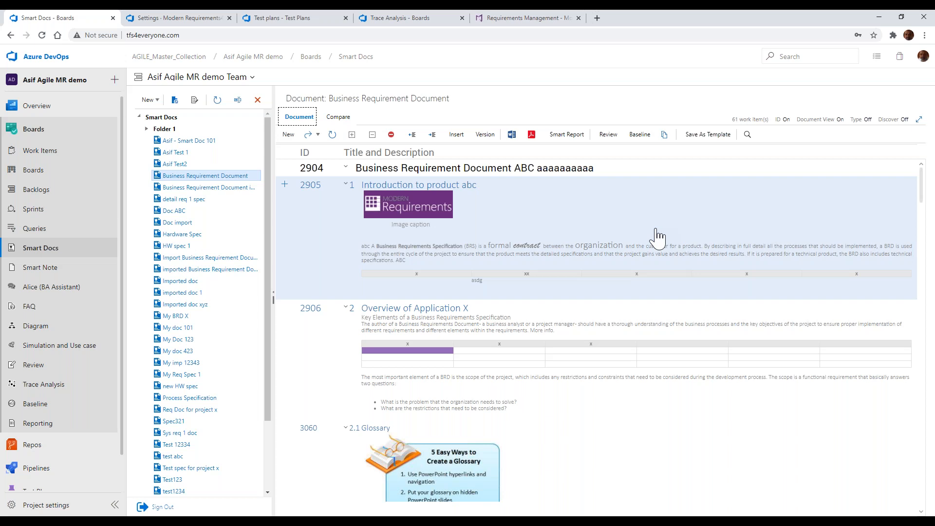
Collapse the Introduction to product abc and Overview of Application X sections, and briefly view the document's search pane
click(657, 230)
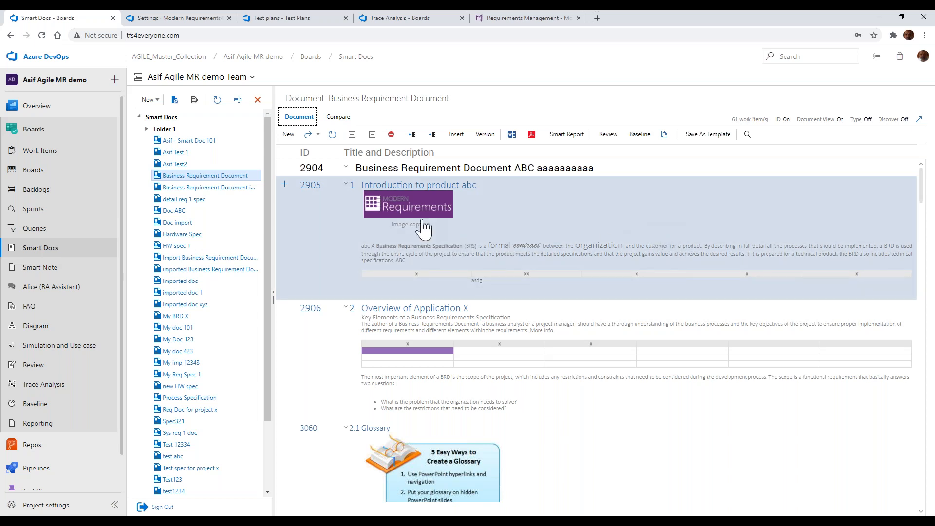
click(346, 185)
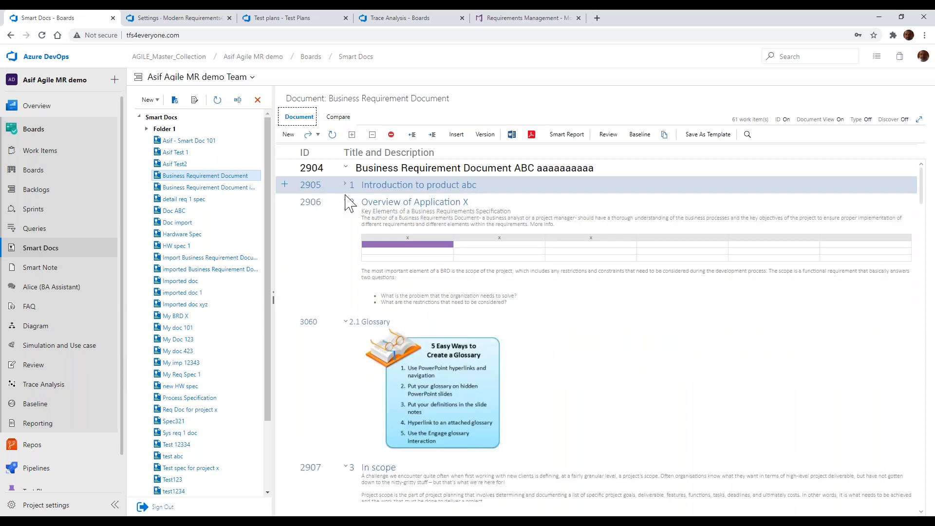
click(345, 201)
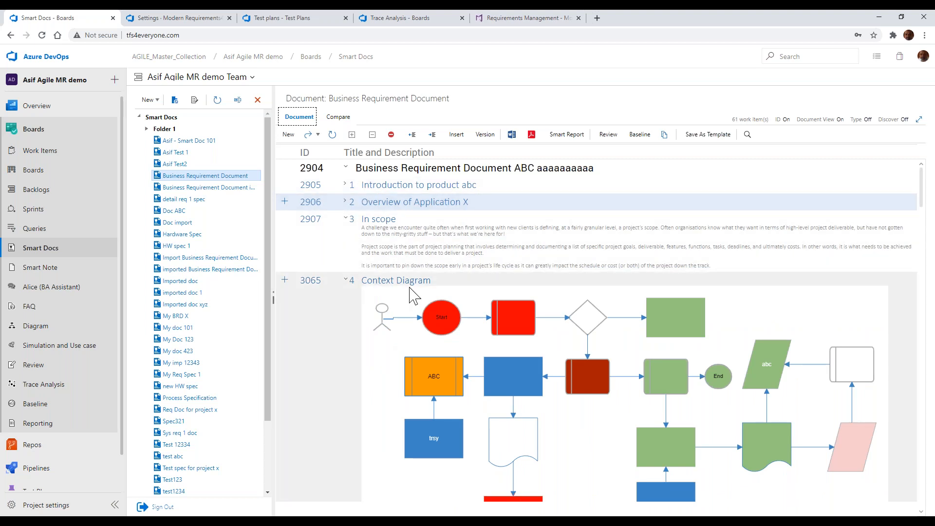
click(748, 134)
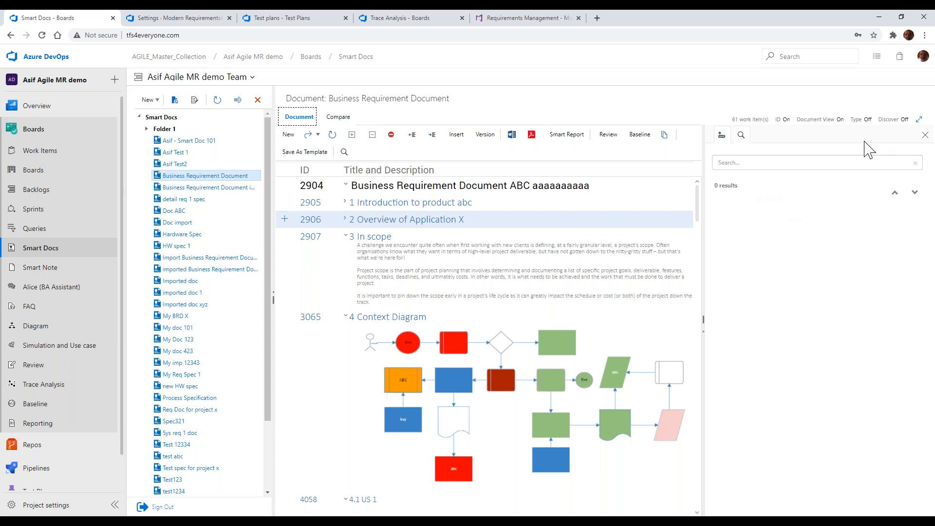
click(923, 136)
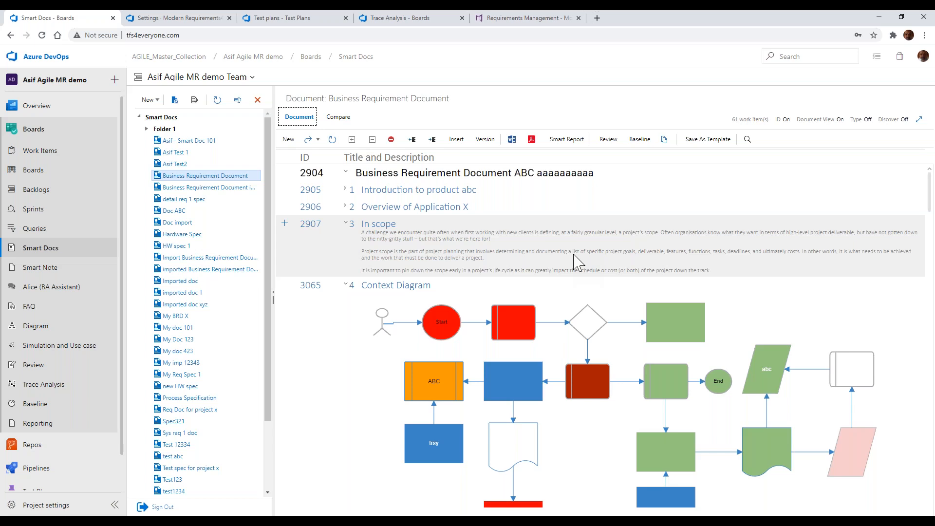
Switch to PowerPoint, highlight the Create Review – Define Role bullet on the Others slide, and return to Azure DevOps
key(alt+Tab)
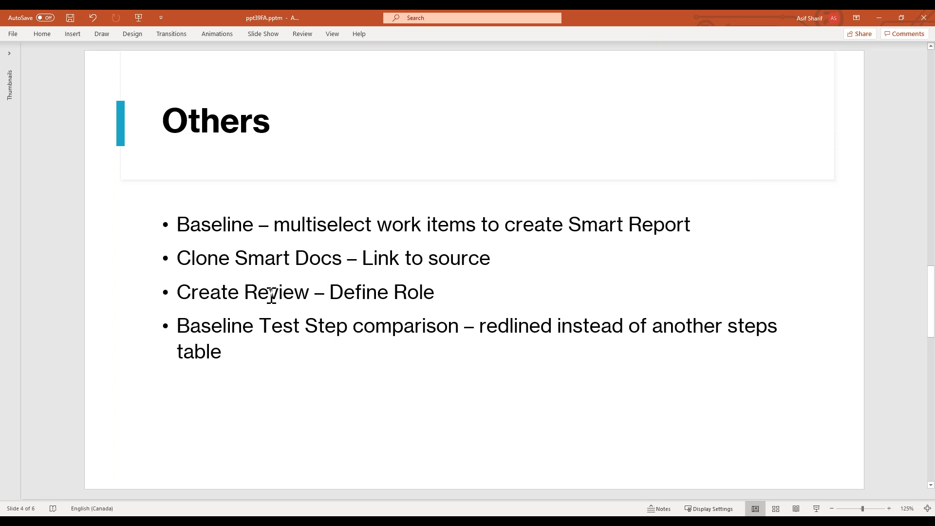
drag(179, 292, 455, 298)
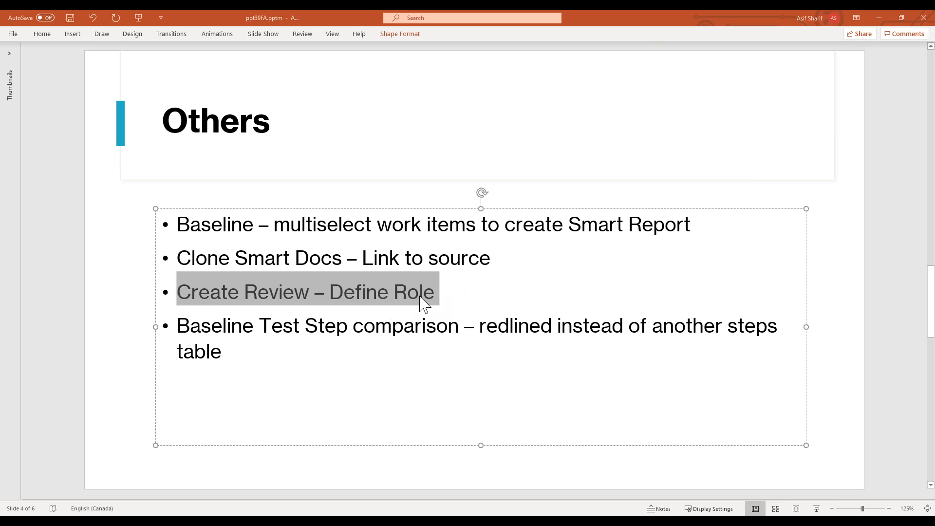
key(alt+Tab)
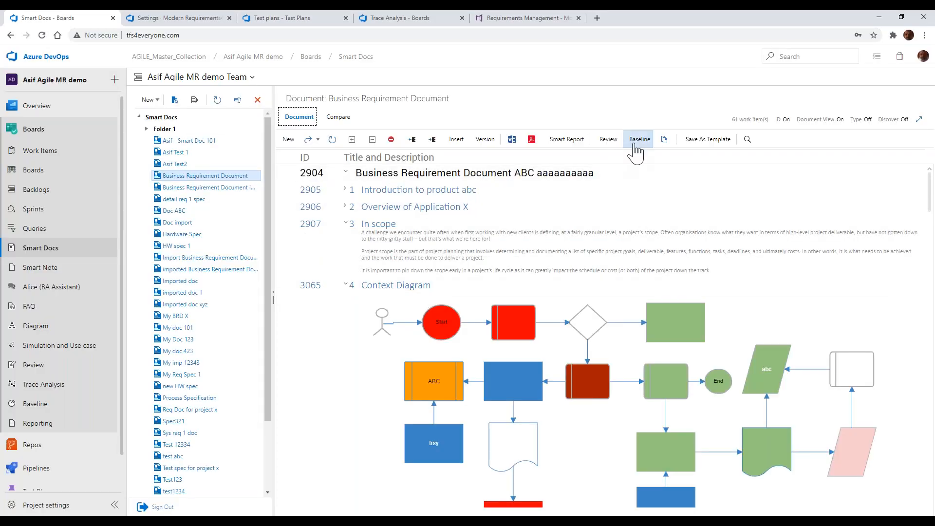
Start a review request for the Business Requirement Document and add an approver to it
click(605, 141)
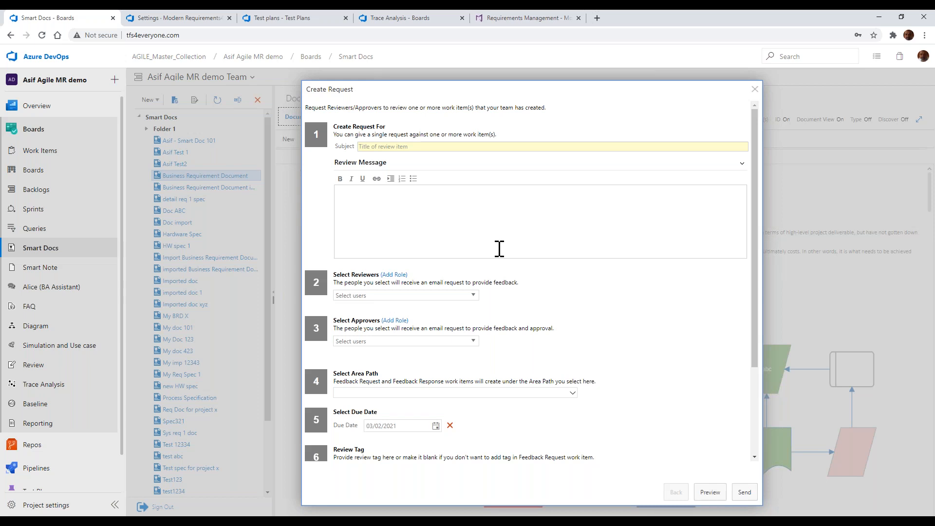
scroll(500, 249, down, 1)
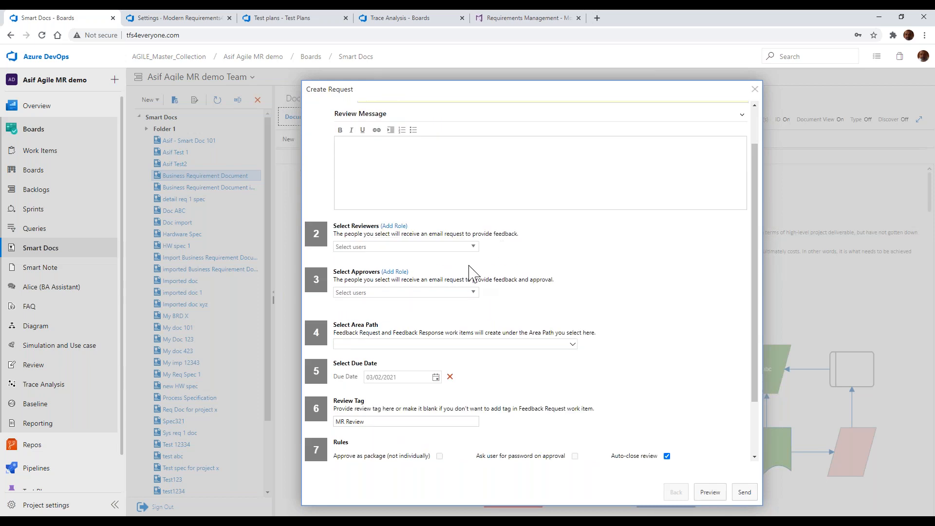
click(379, 293)
text(as)
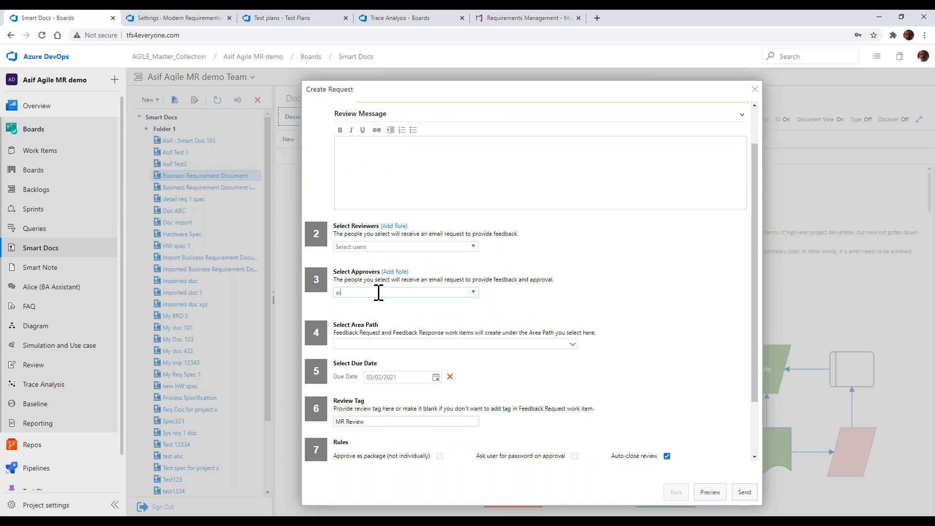
click(378, 303)
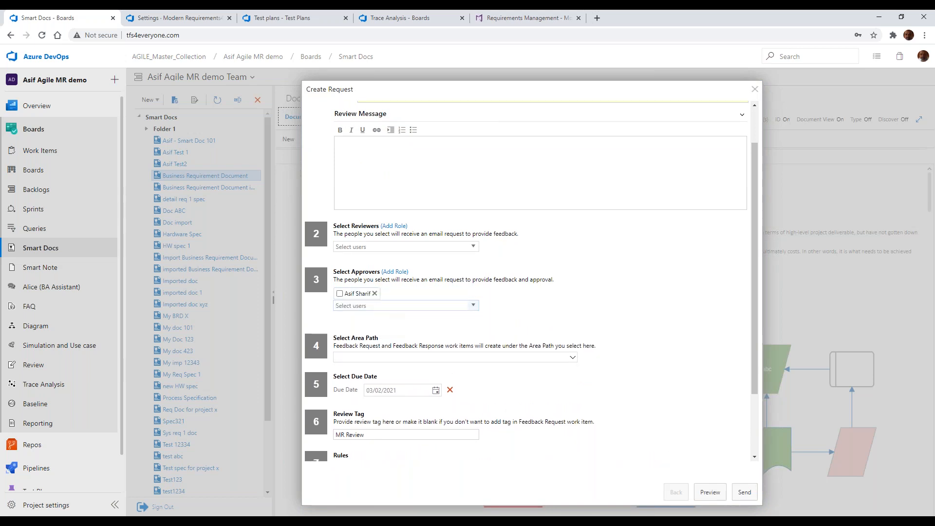
Assign the role PM to the selected approver of the review request
click(395, 272)
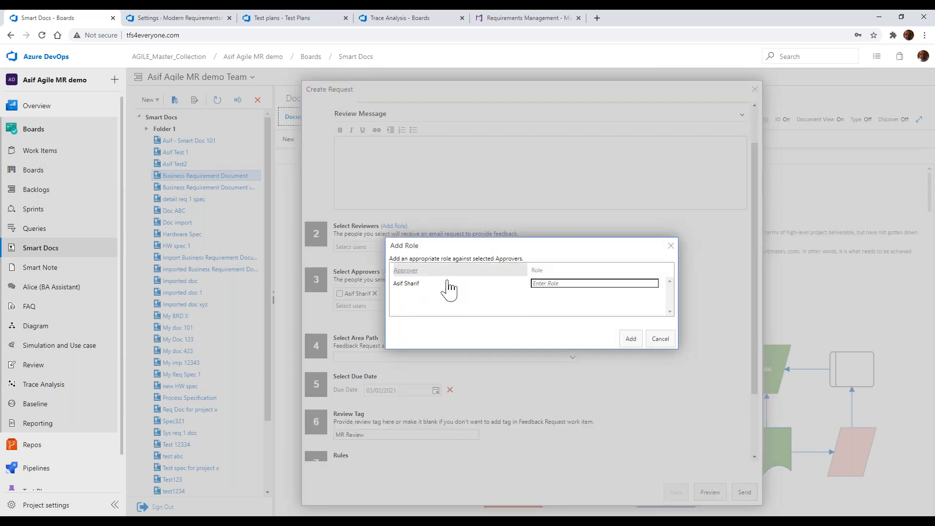
click(574, 283)
text(PM)
click(632, 339)
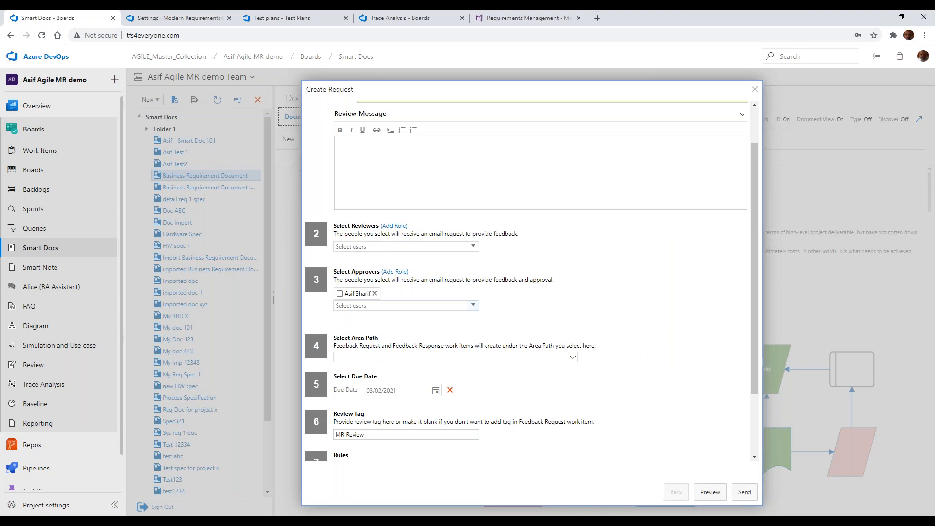
Preview the review request e-mail, highlight the approver's PM role in it, and discard the request
scroll(480, 422, down, 3)
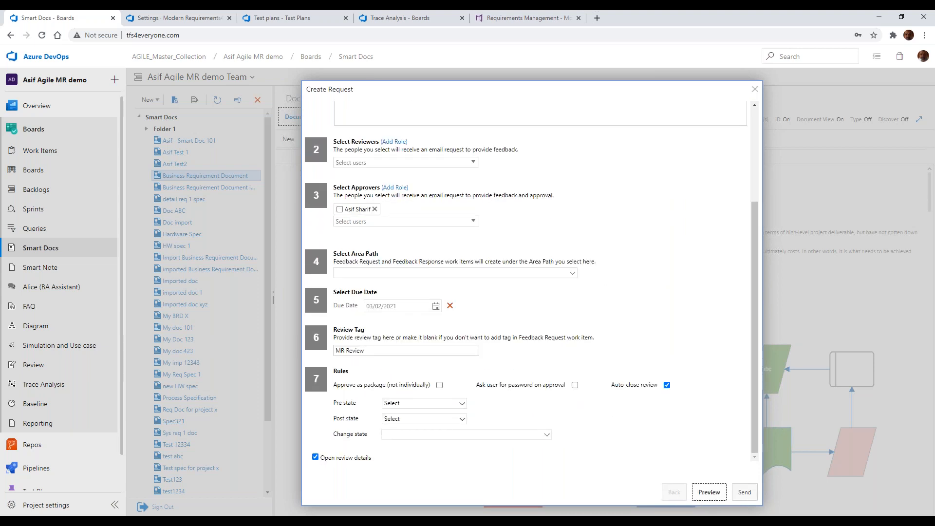
click(709, 492)
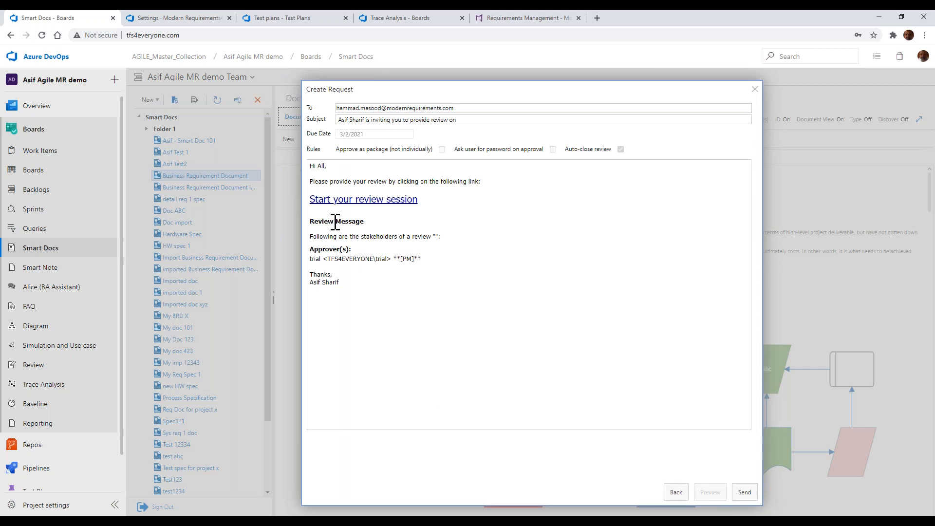
double_click(404, 258)
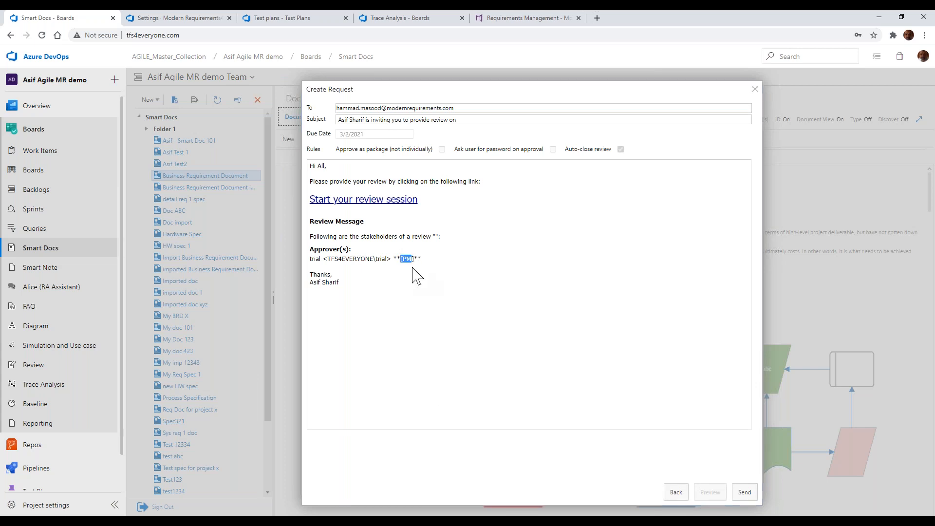
click(412, 258)
click(756, 90)
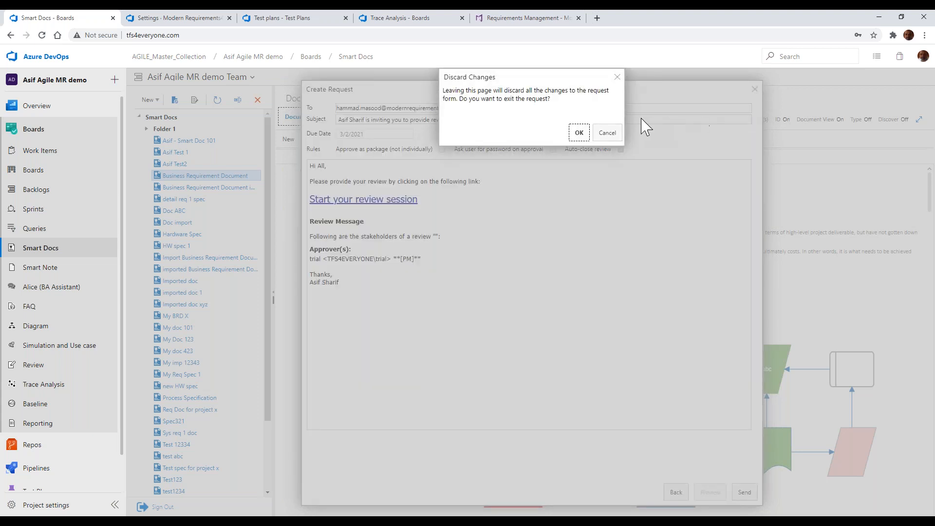
click(579, 138)
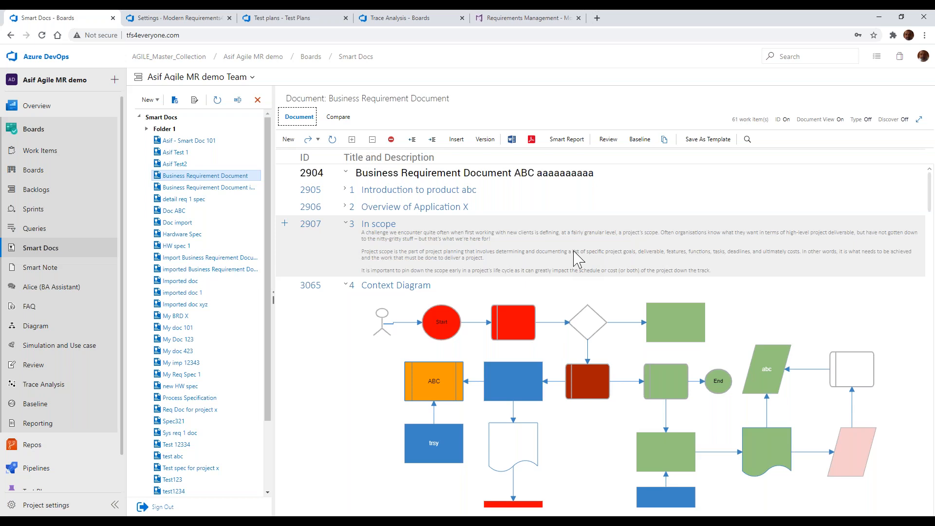
Switch to PowerPoint and highlight the Baseline Test Step comparison bullet on the Others slide
key(alt+Tab)
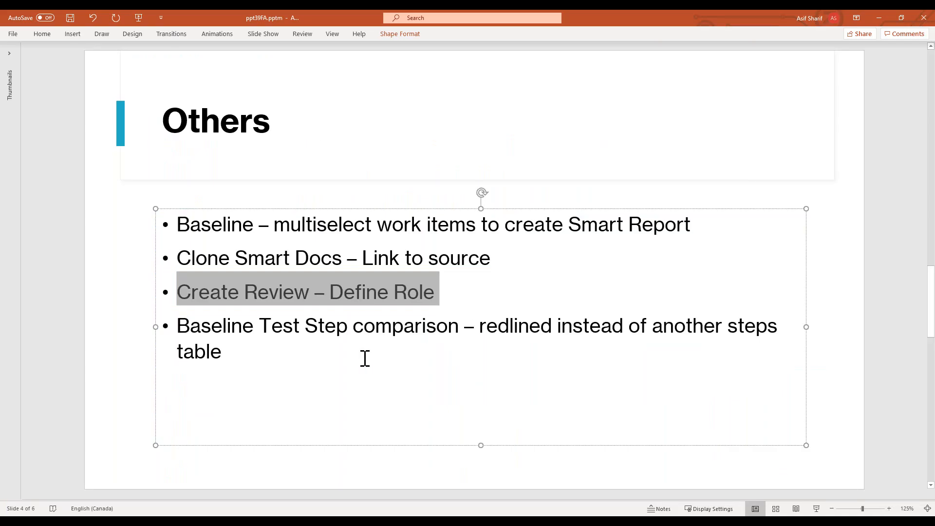
click(257, 349)
triple_click(257, 350)
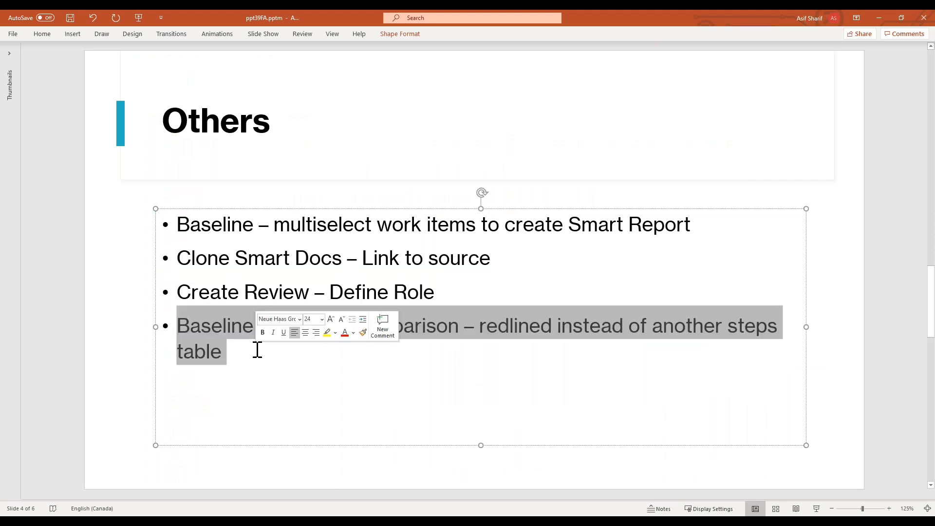
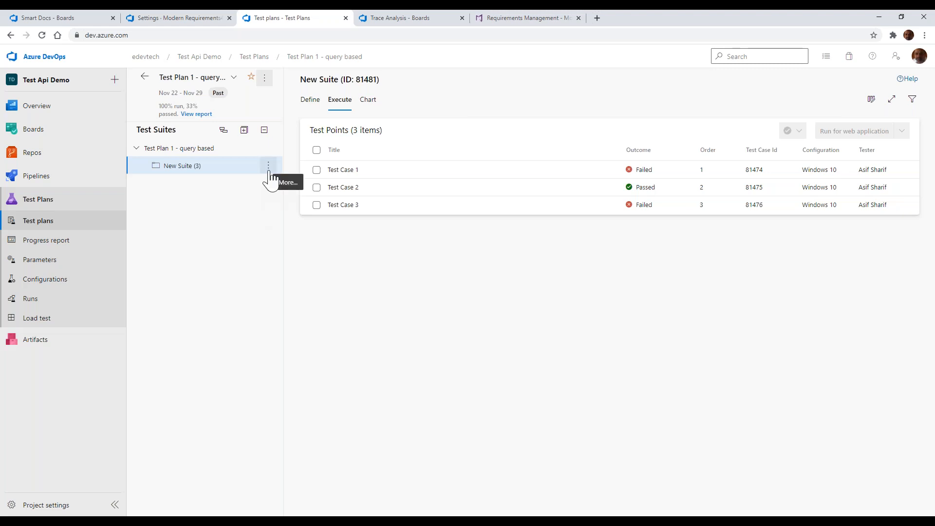
Switch to Adobe Acrobat Reader and examine the test hierarchy diagrams in the Test Case Management technote
click(269, 168)
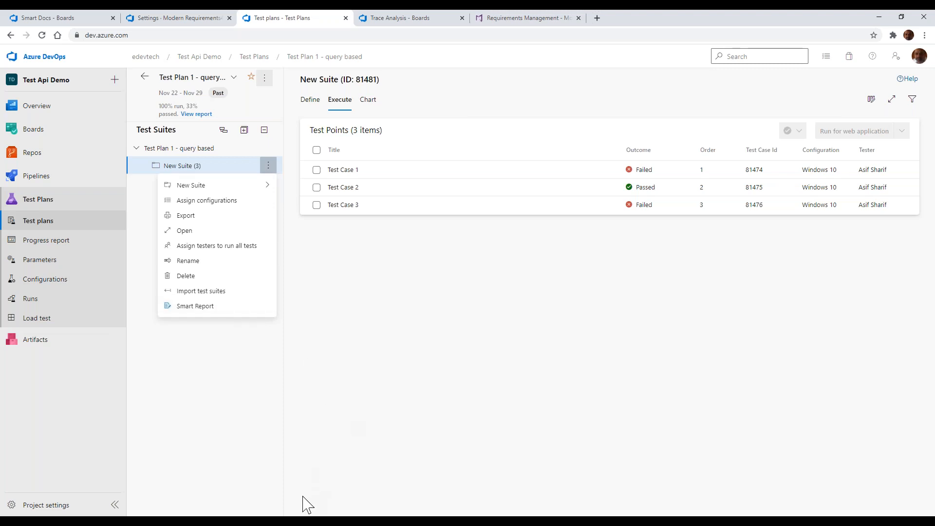
click(301, 521)
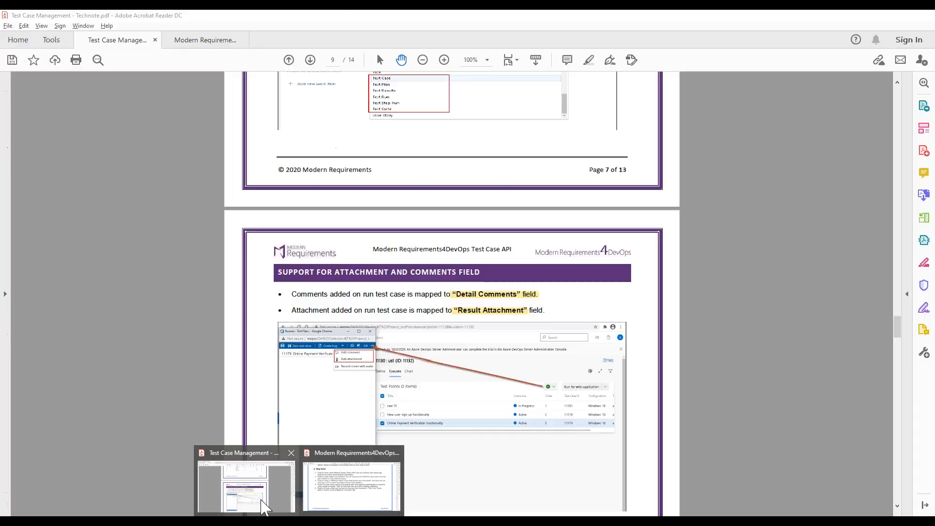
mouse_move(263, 507)
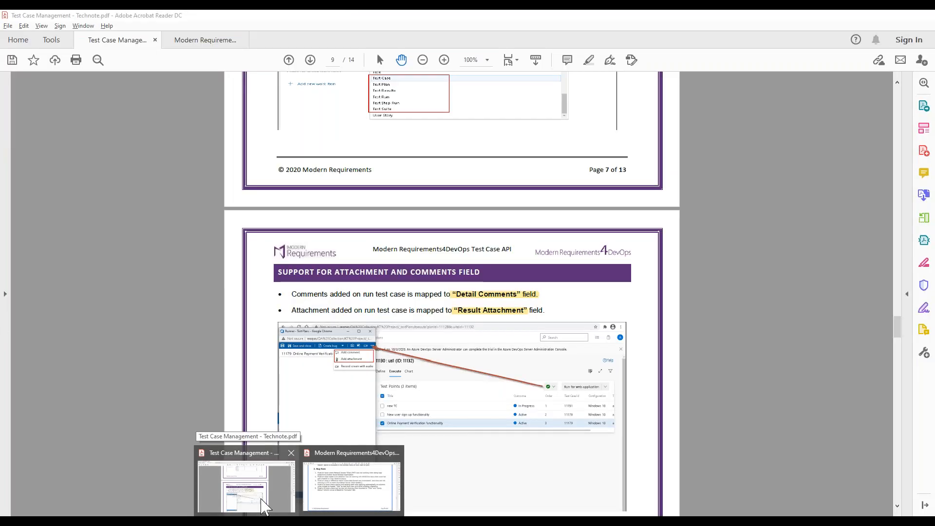
mouse_move(320, 491)
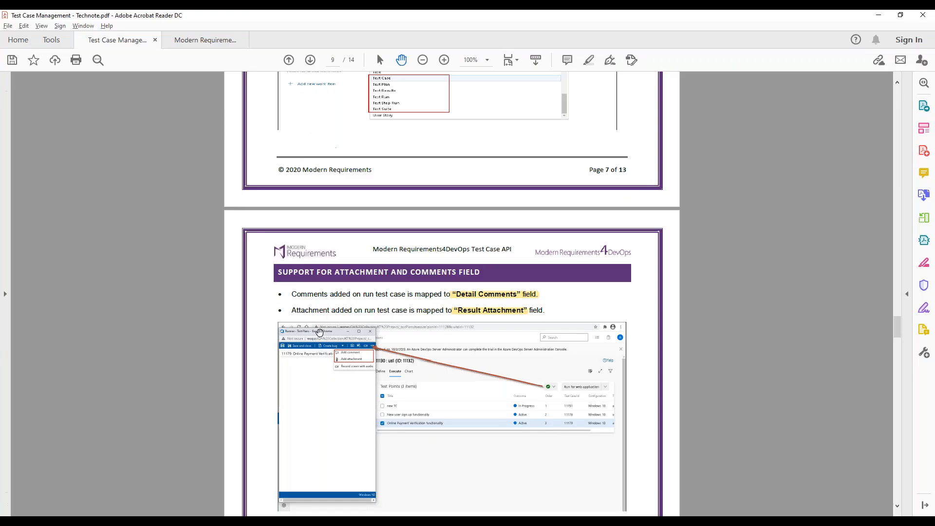
click(246, 488)
scroll(325, 332, up, 10)
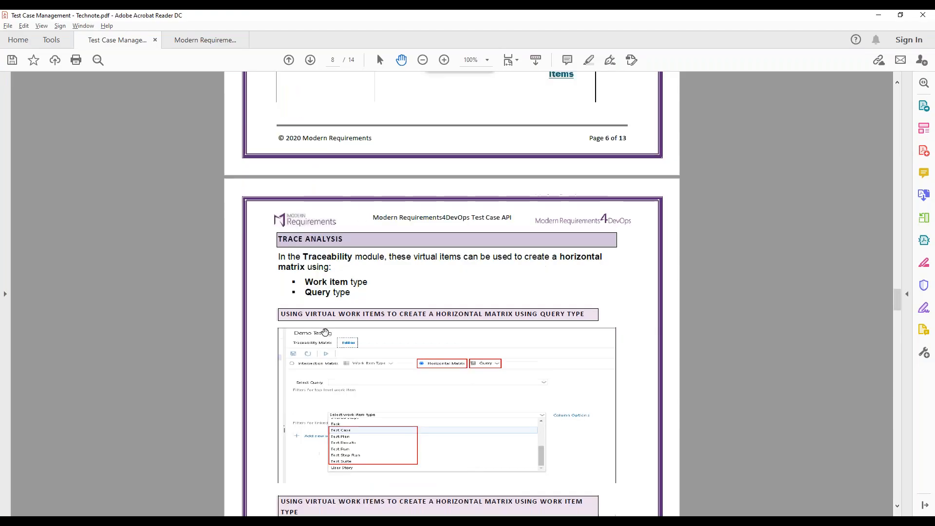
scroll(325, 332, up, 15)
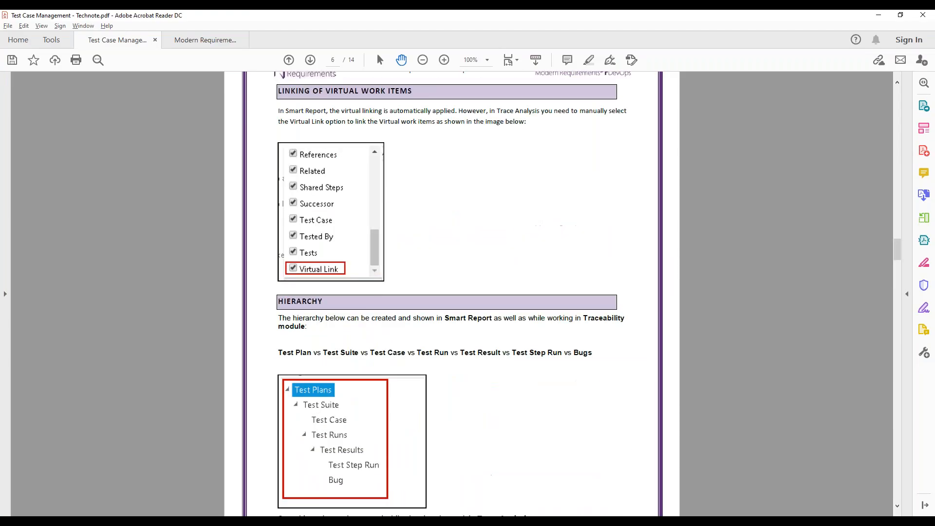
scroll(326, 333, up, 20)
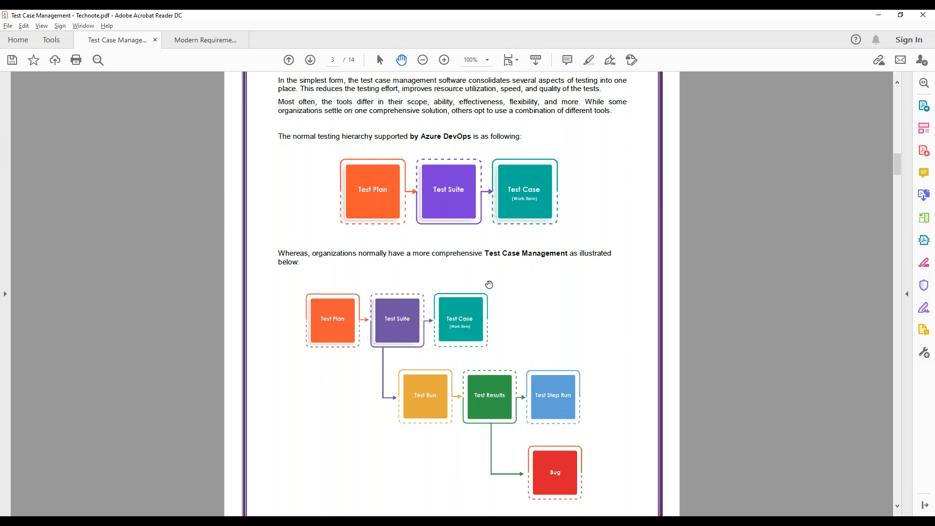
scroll(428, 347, down, 1)
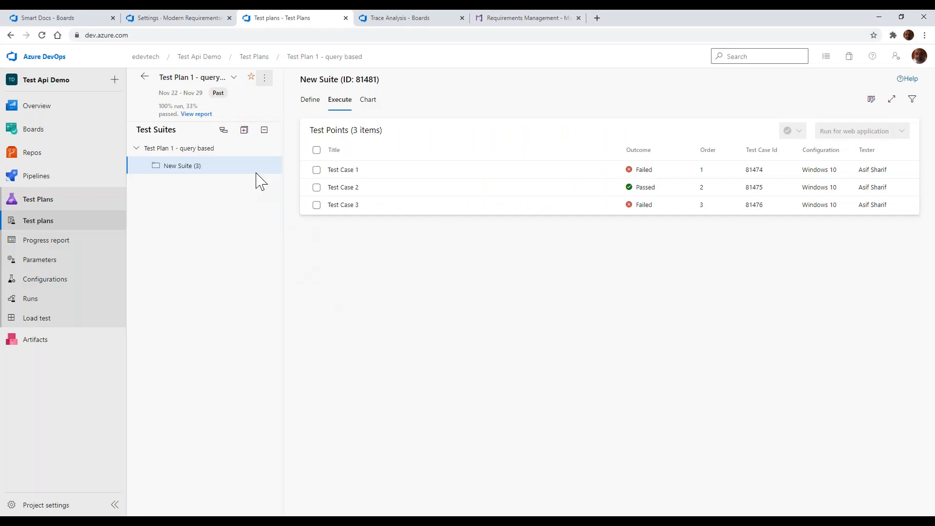
Switch back to Azure DevOps, open a Smart Report for New Suite and select the Detailed Test plan report part
click(268, 167)
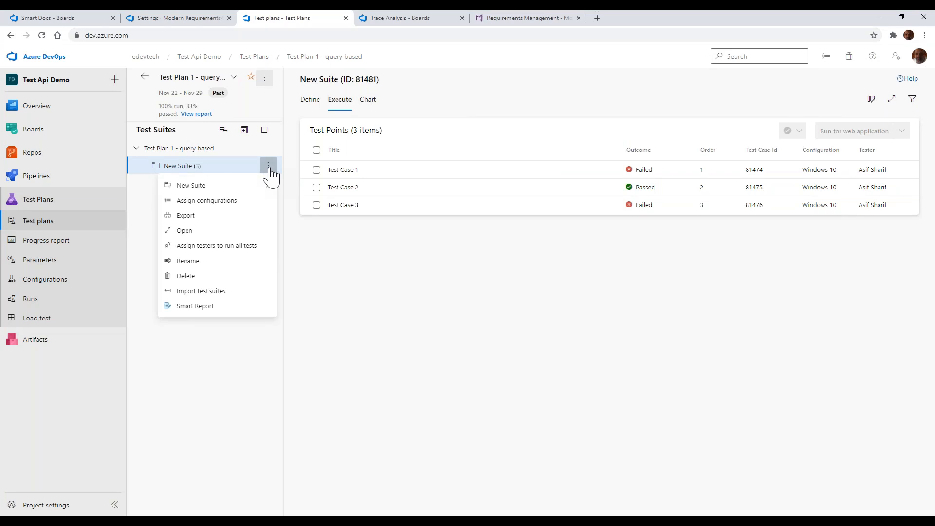
click(197, 306)
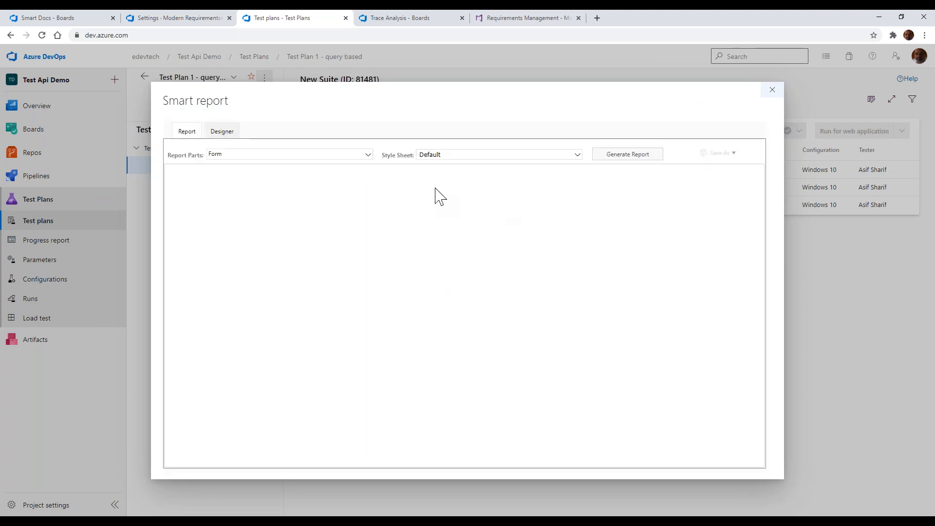
click(367, 155)
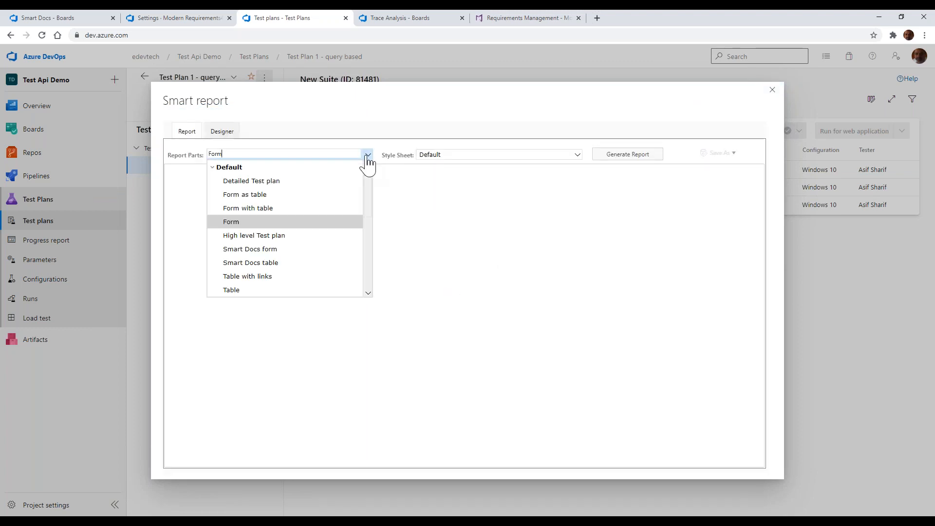
click(347, 182)
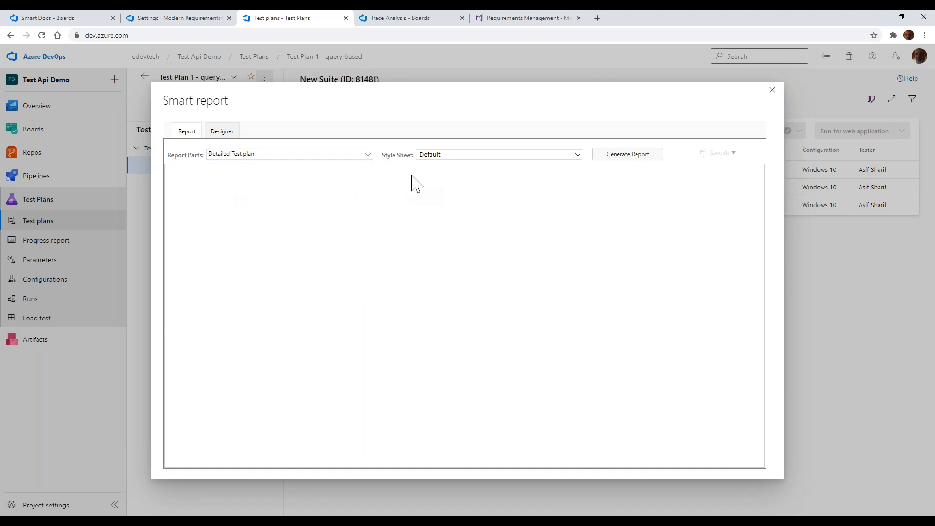
Examine the Detailed Test plan design for test plans, suites and test cases, including the Steps field configuration options
click(221, 134)
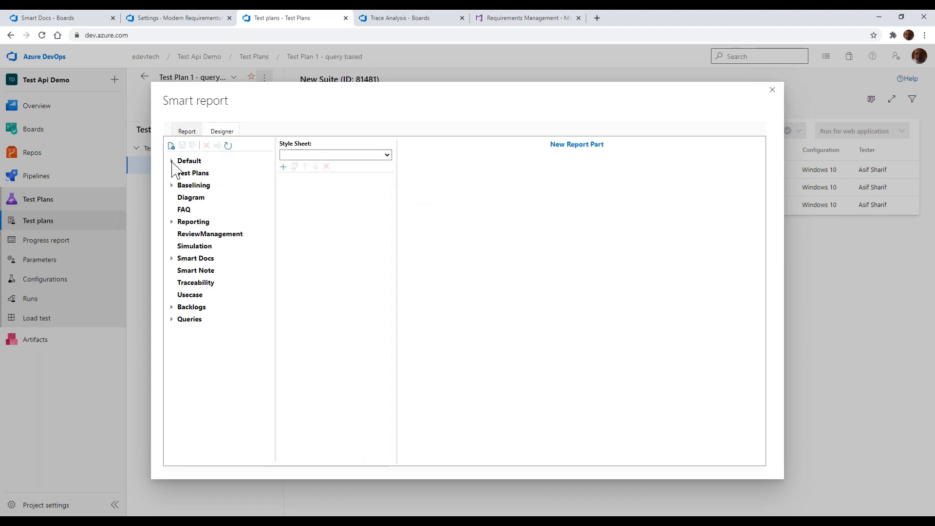
click(172, 161)
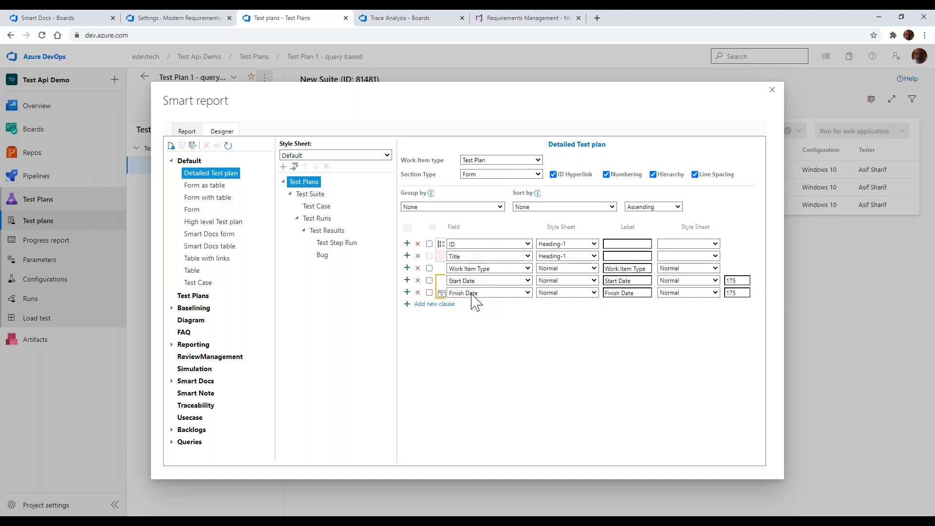
click(311, 195)
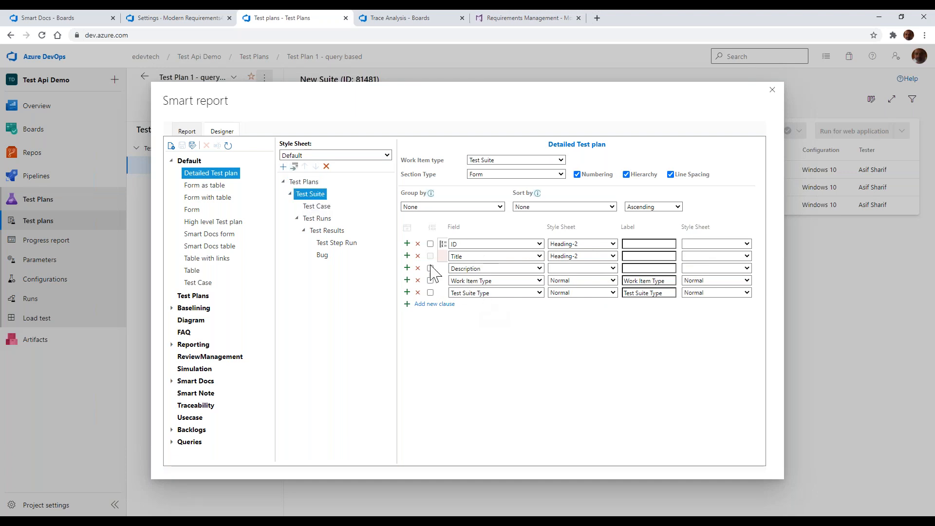
click(319, 207)
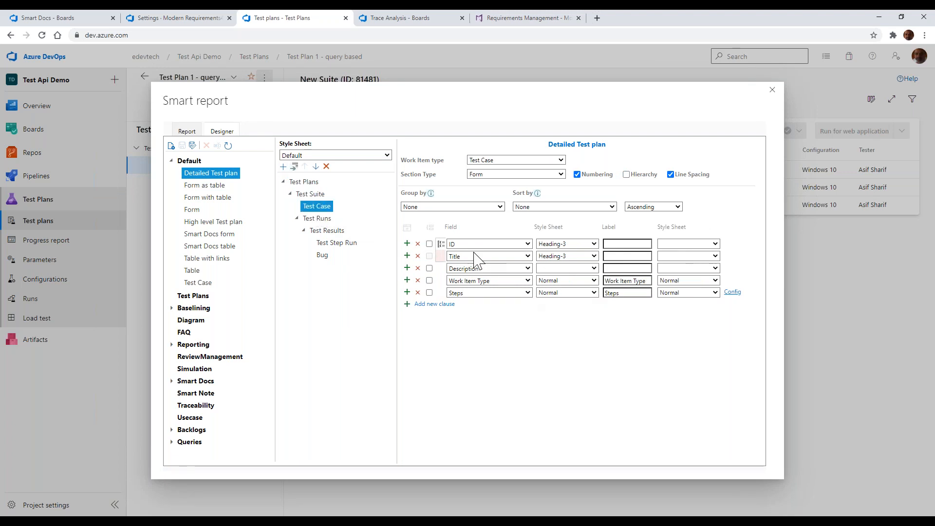
click(733, 293)
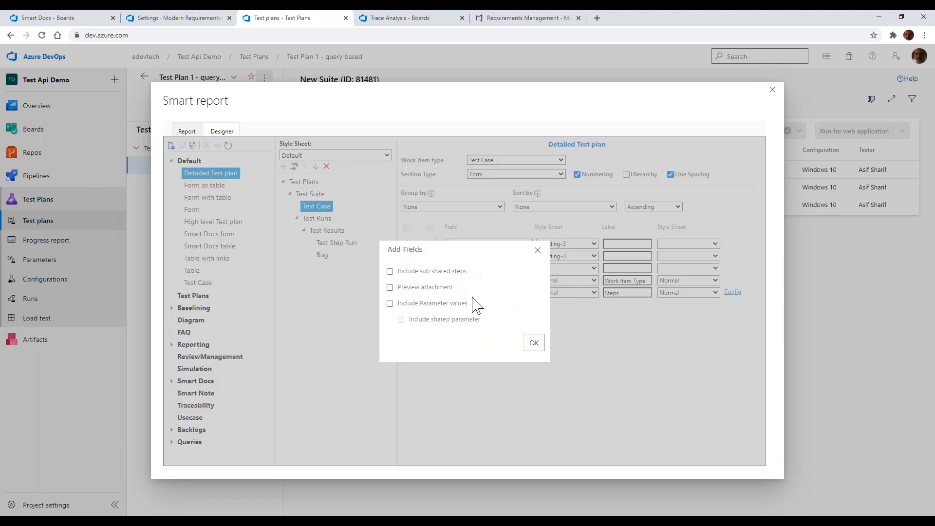
click(538, 250)
Examine the fields designed for Test Runs, Test Results and Test Step Run in the Detailed Test plan
click(323, 221)
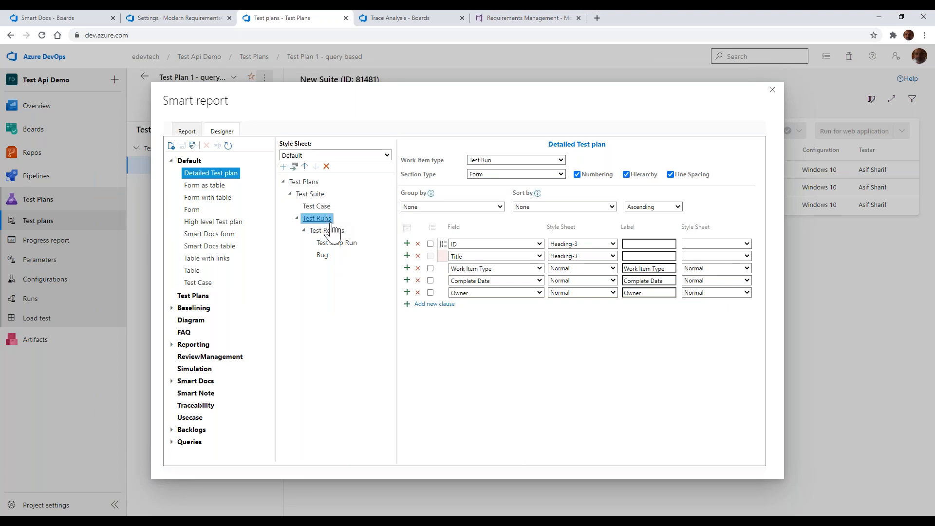
click(336, 232)
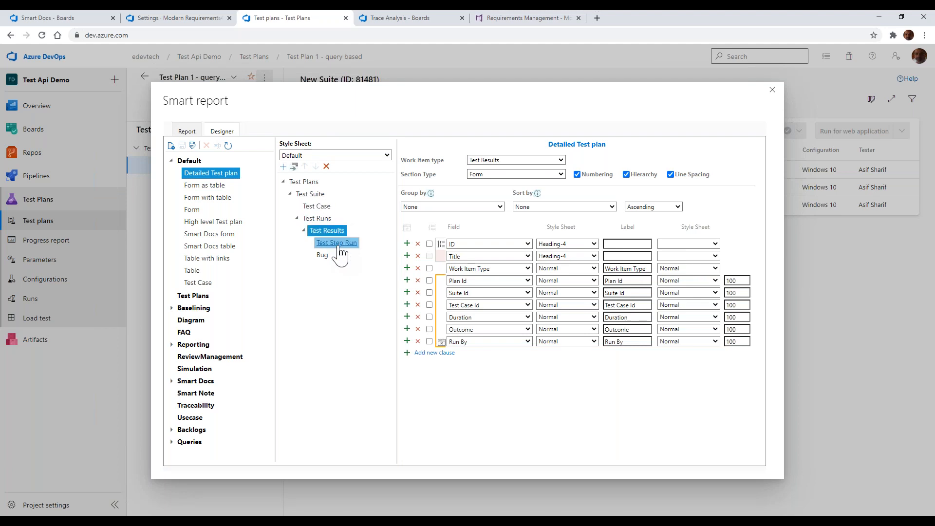
click(339, 247)
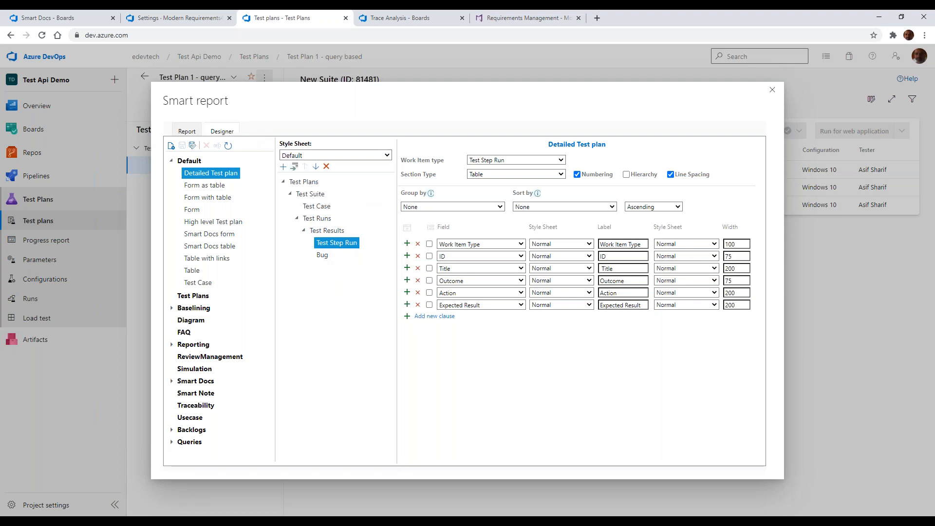
Generate the Detailed Test plan report for the suite and review its test case step tables down to the test run
click(181, 135)
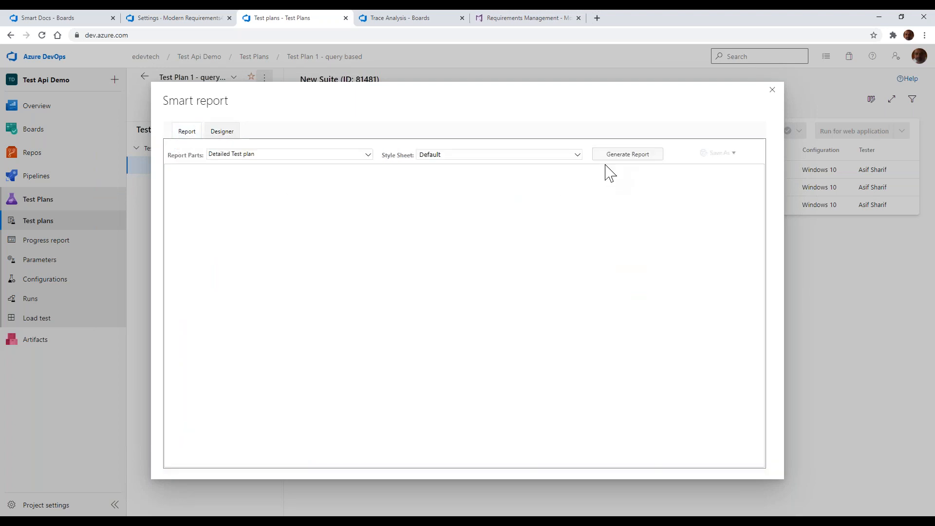
click(625, 160)
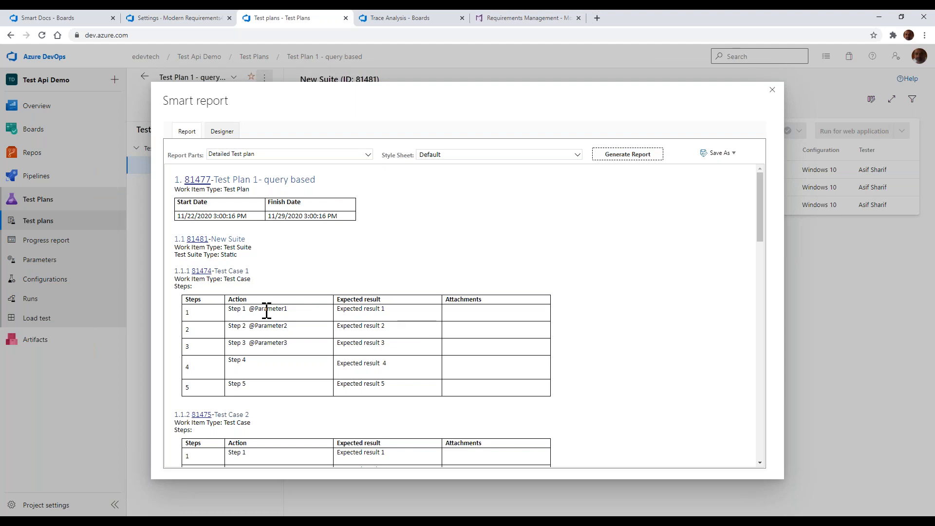
scroll(286, 313, down, 1)
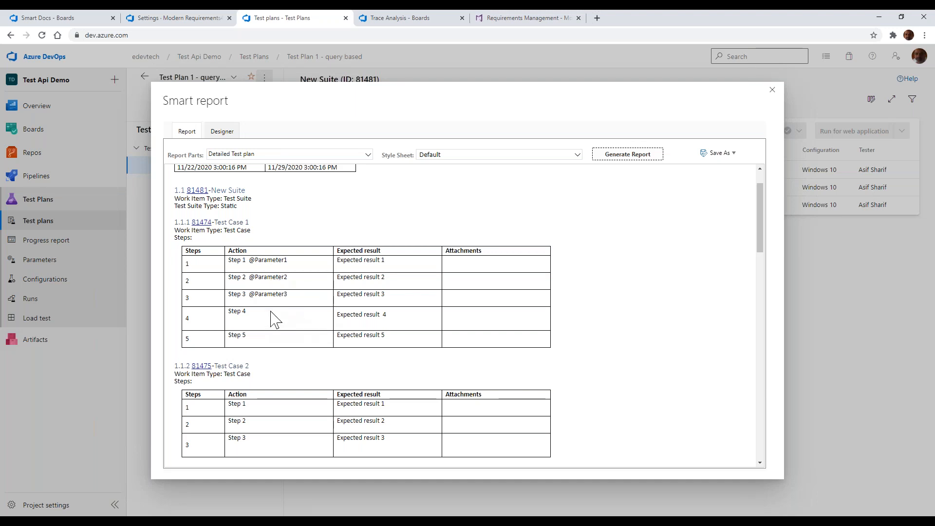
scroll(276, 318, down, 5)
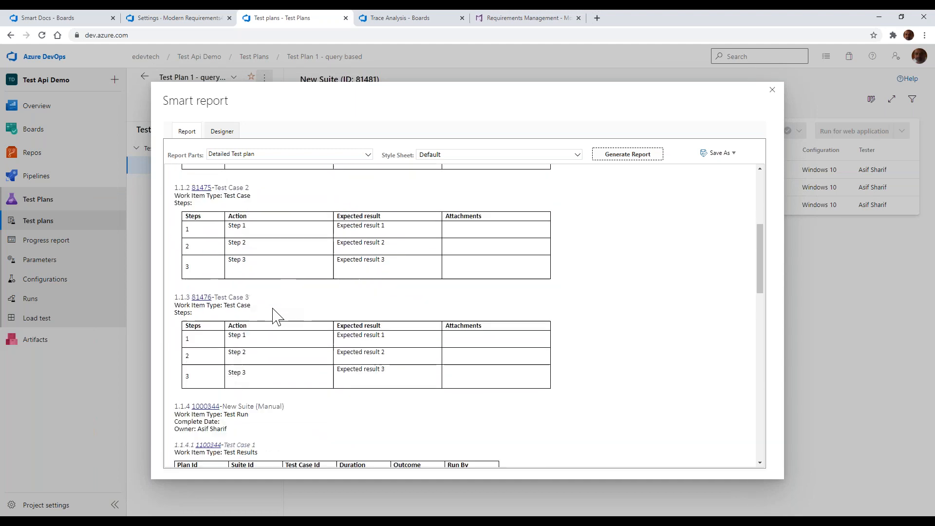
scroll(276, 317, down, 2)
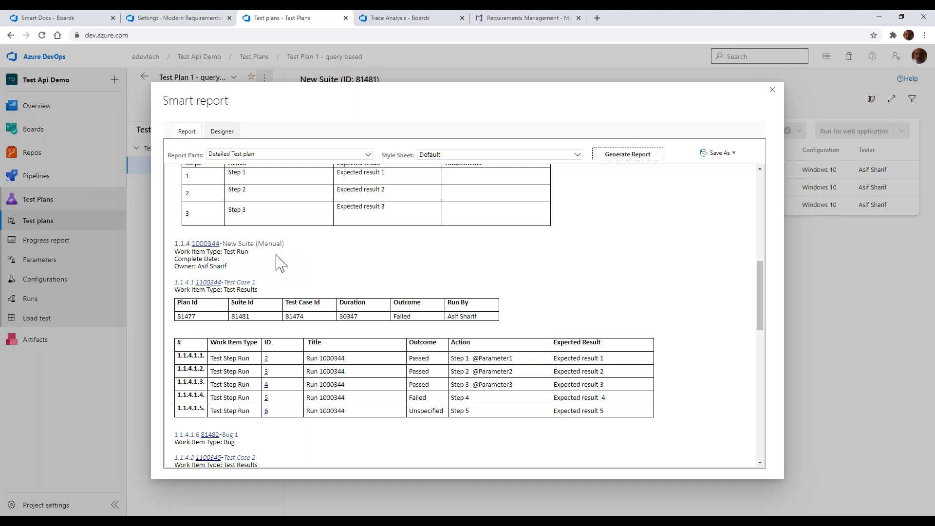
Highlight the Test Run work item type and the Failed outcomes of Test Case 1's result and Step 4 in the report
drag(226, 252, 240, 252)
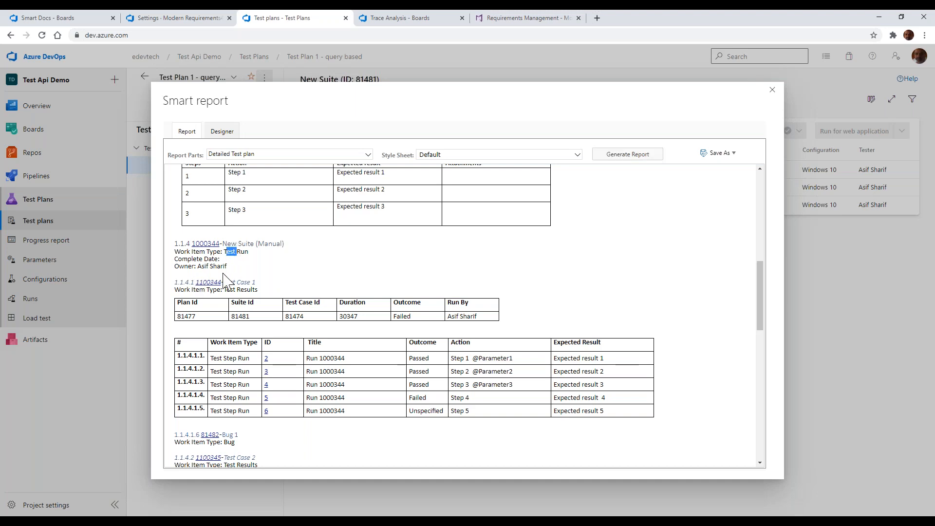
scroll(234, 278, down, 1)
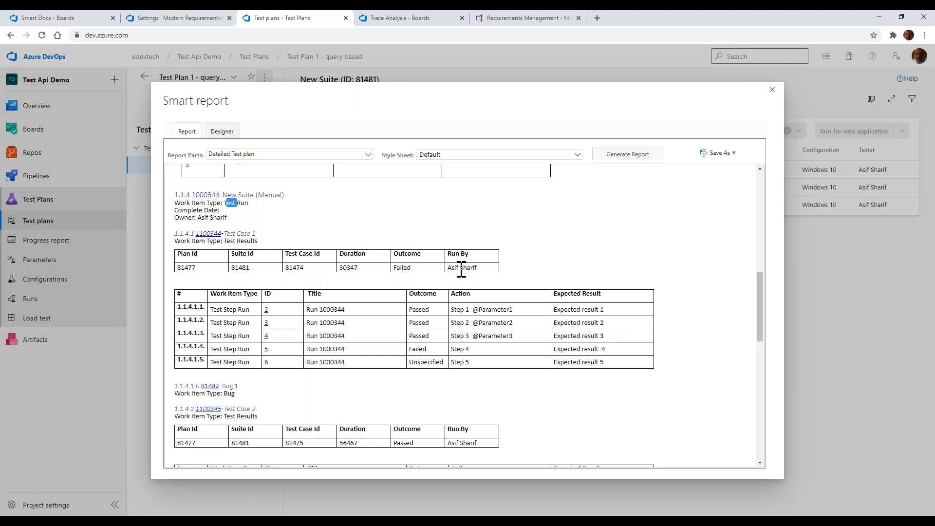
drag(407, 268, 404, 267)
click(420, 350)
drag(427, 349, 410, 351)
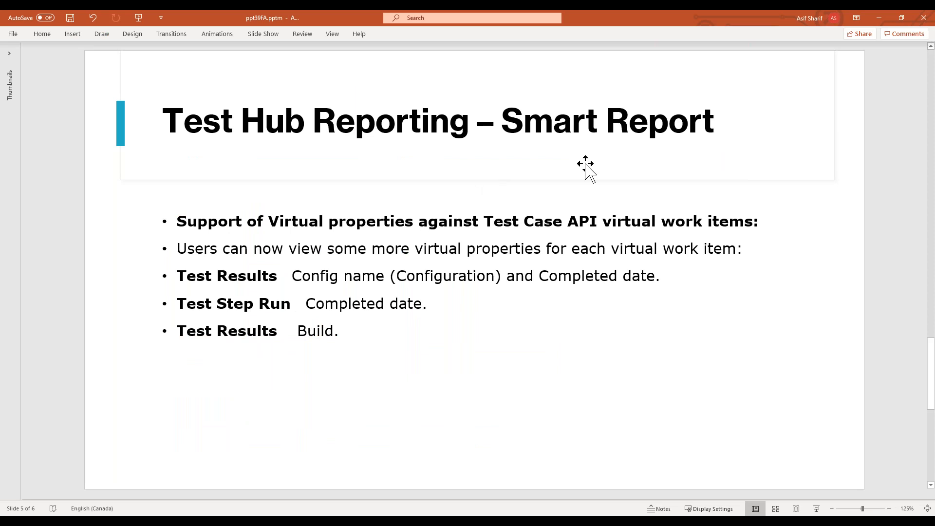
Switch to PowerPoint and highlight the word Configuration in the Test Results bullet of the Test Hub Reporting slide
drag(397, 276, 499, 280)
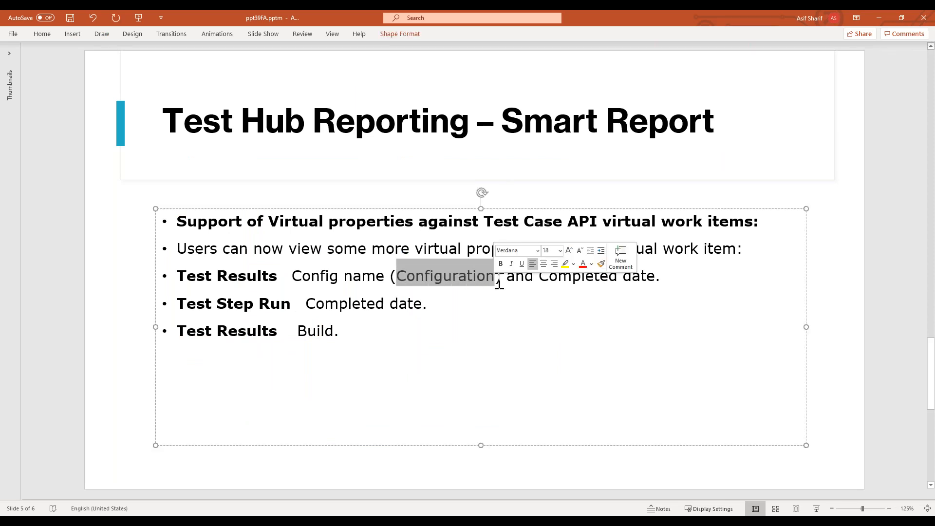
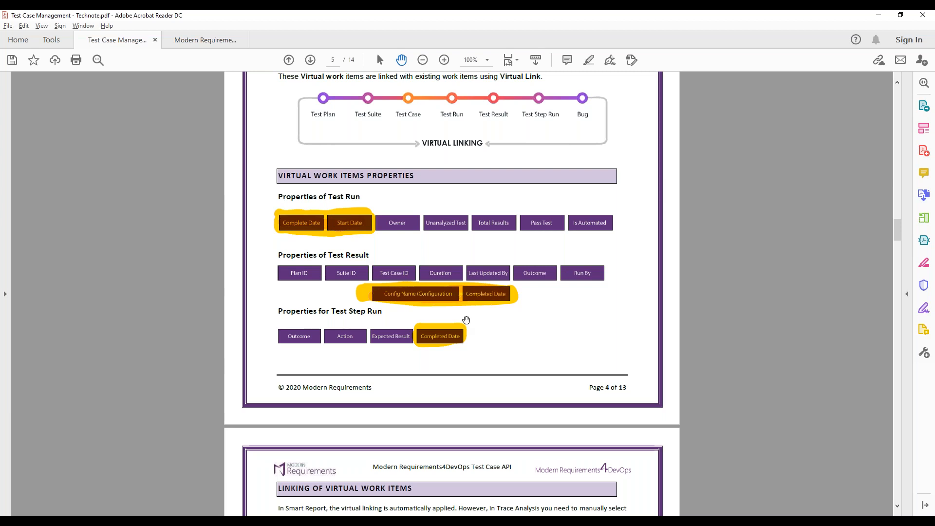
Read the technote pages on linking virtual work items, their hierarchy and their use in Trace Analysis
scroll(468, 346, down, 3)
scroll(463, 336, down, 20)
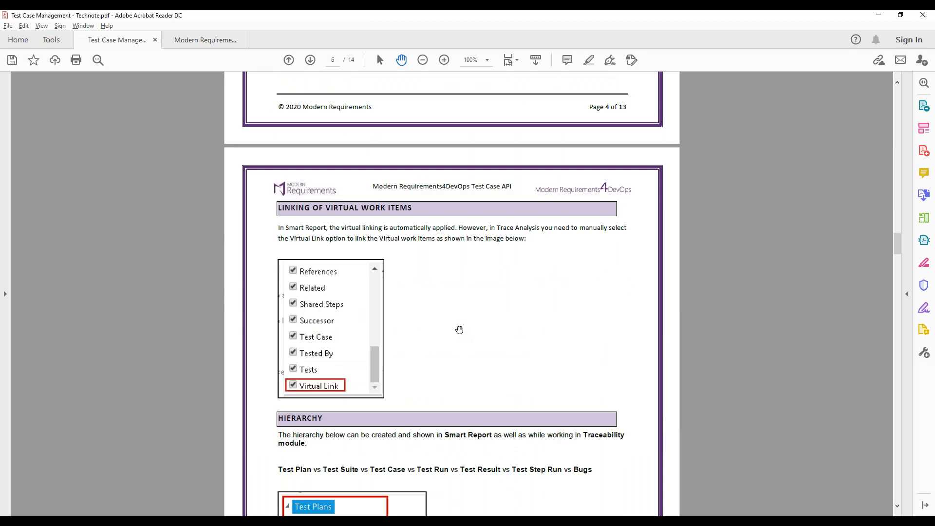
scroll(458, 329, down, 15)
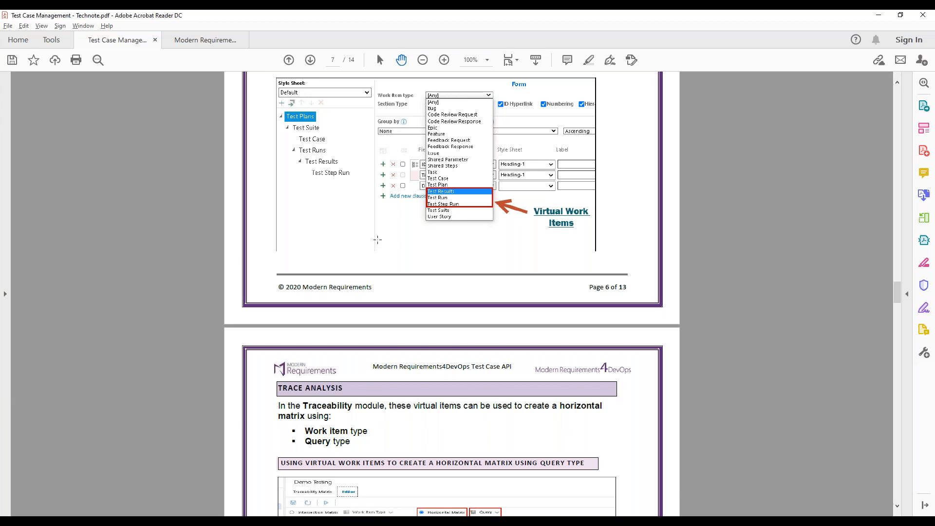
scroll(378, 239, down, 6)
scroll(378, 241, down, 8)
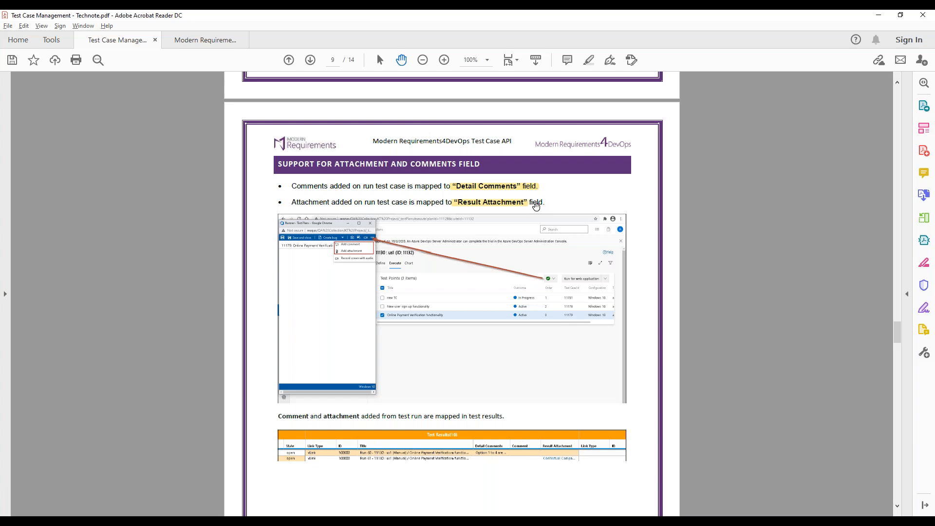
Examine how test run comments and attachments map to the Detail Comments, Result Attachment and Comment fields in the technote
scroll(524, 244, down, 3)
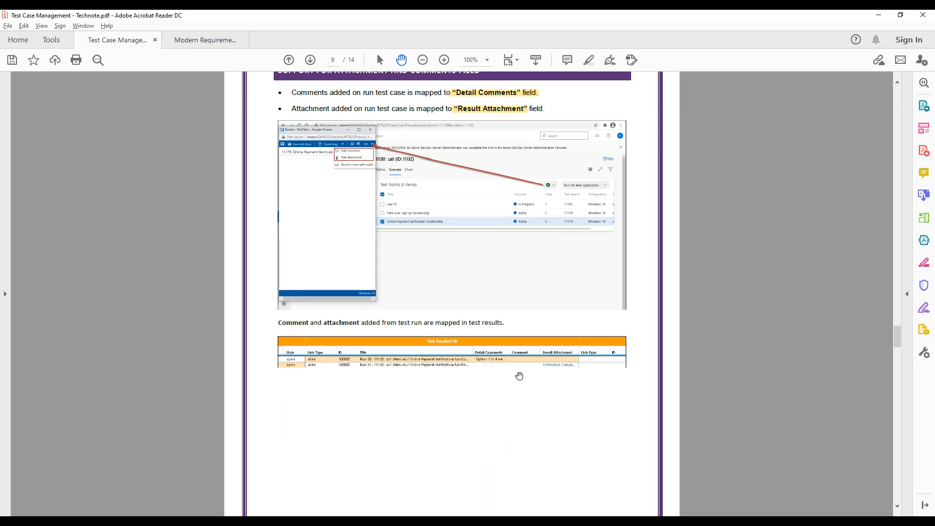
scroll(520, 376, down, 10)
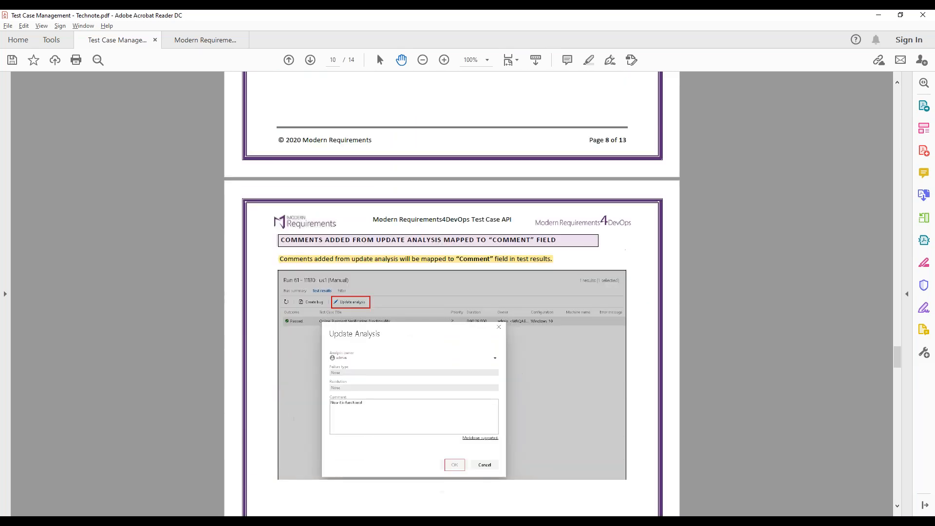
scroll(452, 293, down, 2)
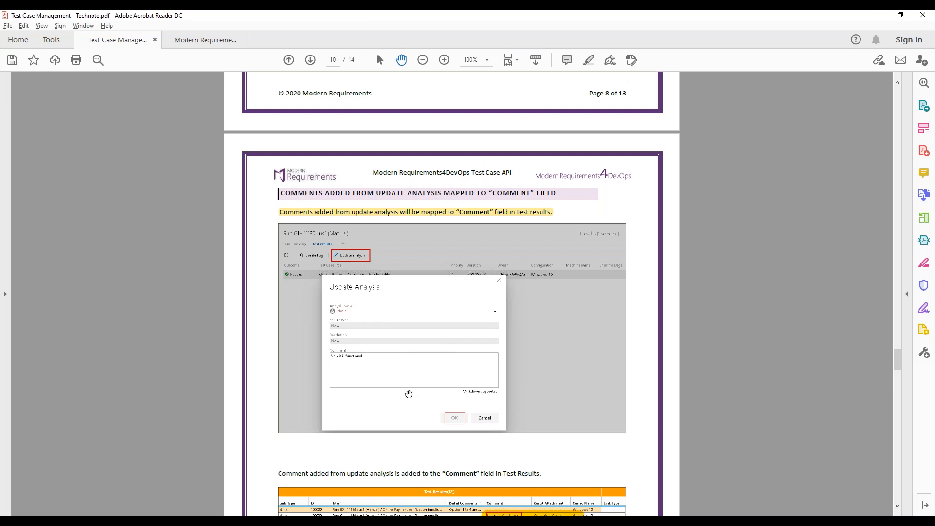
scroll(411, 388, down, 5)
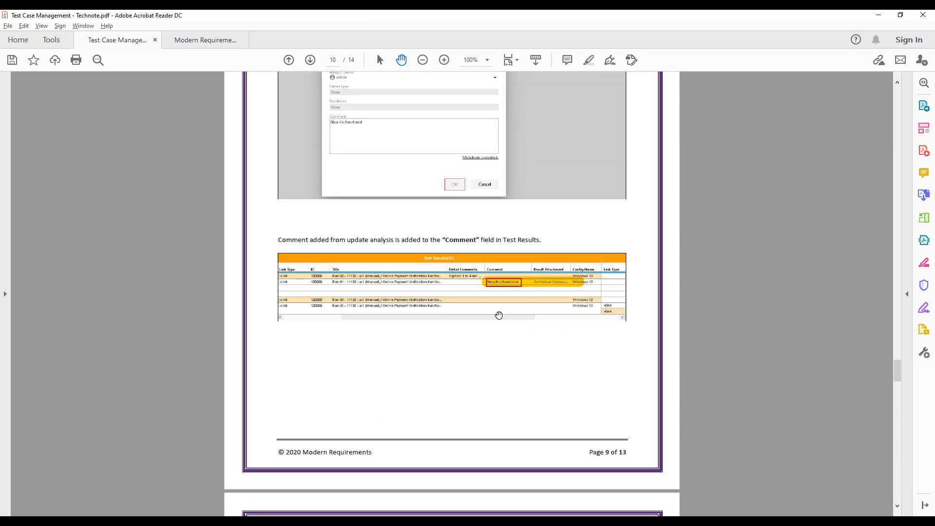
scroll(497, 315, down, 5)
scroll(452, 295, down, 2)
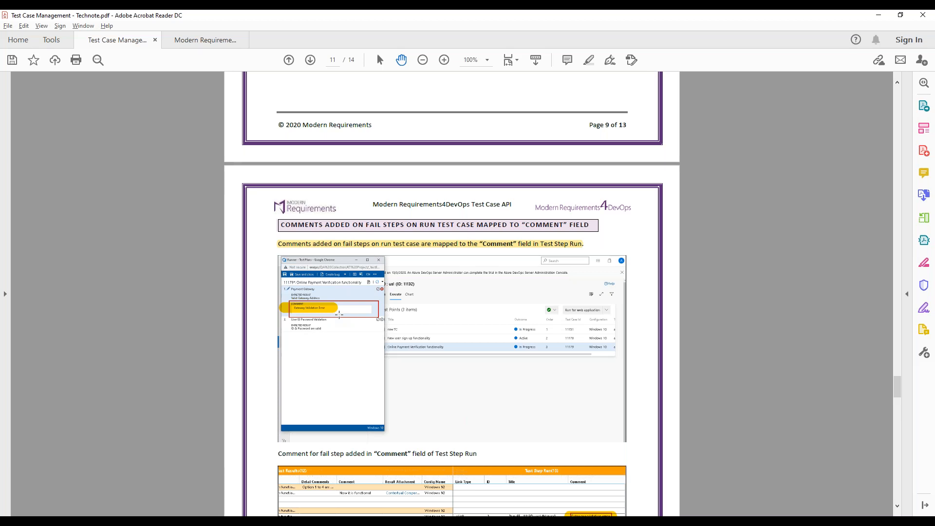
scroll(340, 314, down, 3)
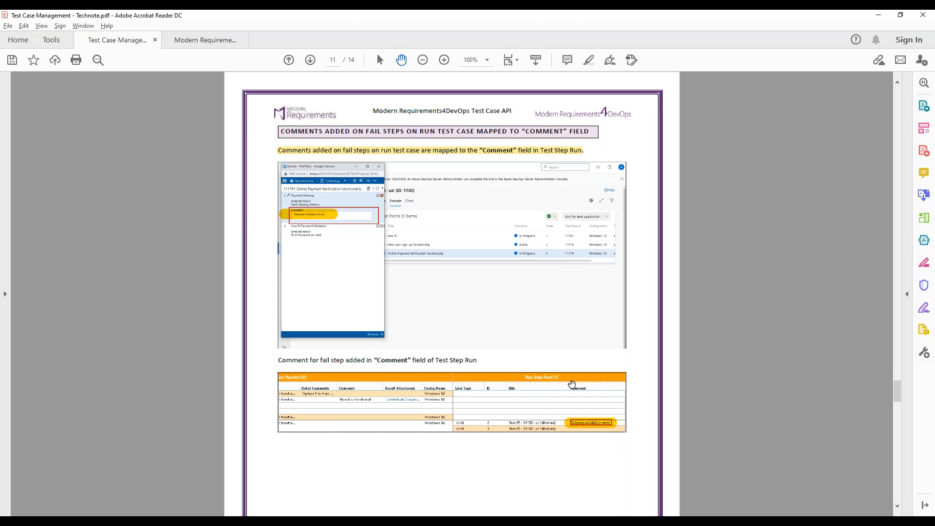
scroll(572, 385, down, 12)
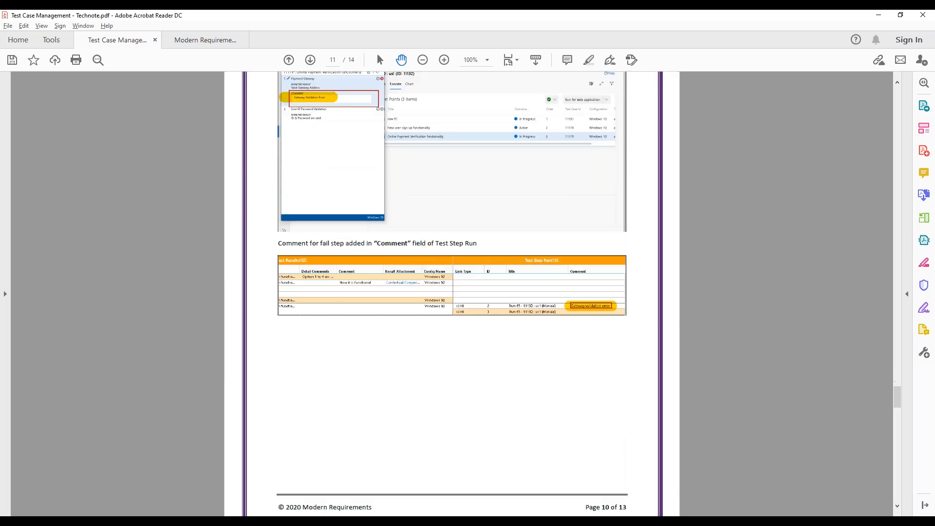
Read the technote's Config Name mapping, Test Hub report creation and Smart Report limitations pages
scroll(577, 370, down, 3)
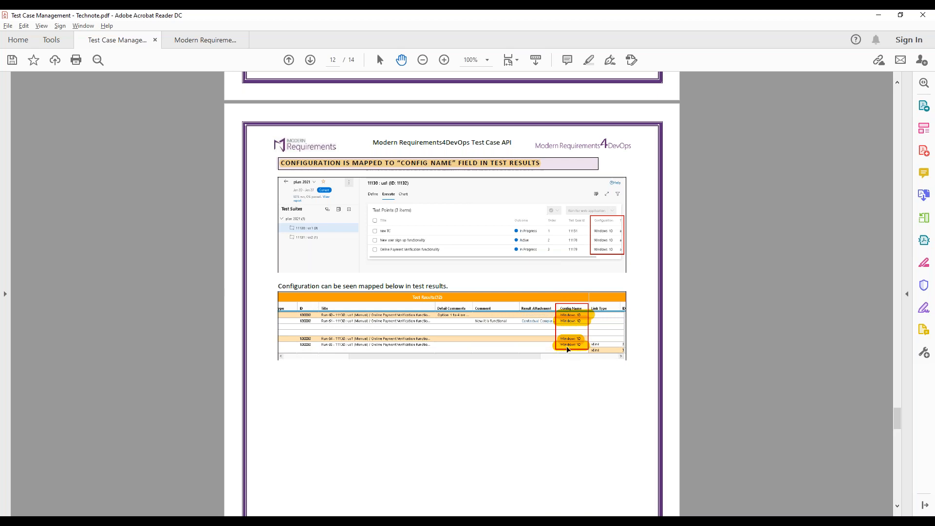
scroll(568, 350, down, 10)
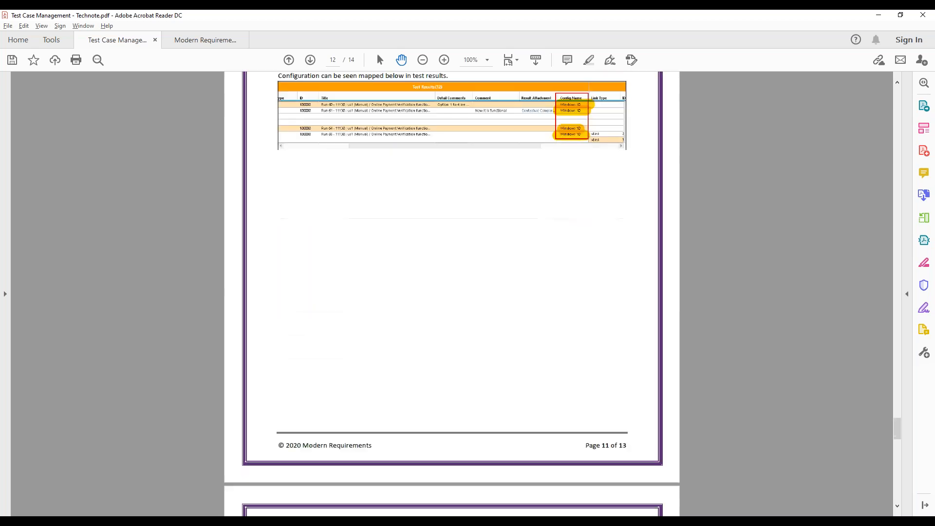
scroll(452, 293, down, 1)
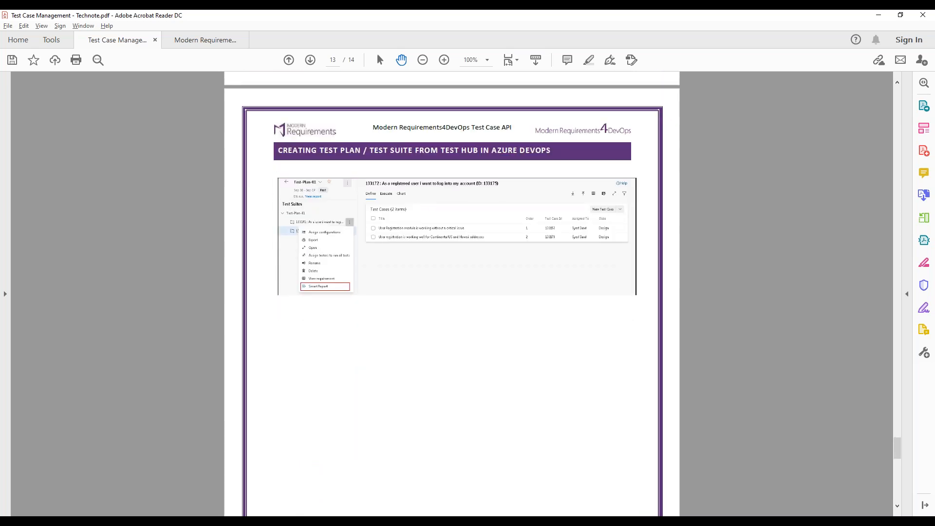
scroll(566, 344, down, 20)
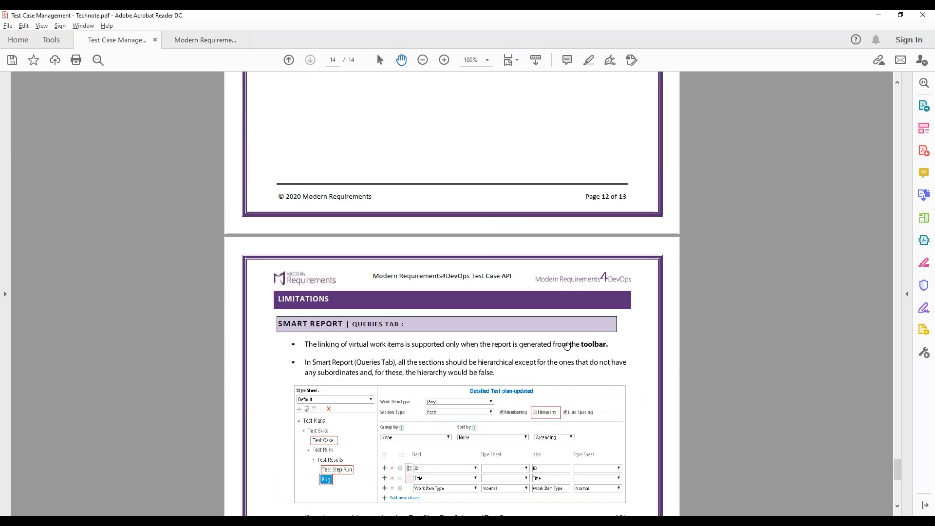
scroll(561, 349, down, 12)
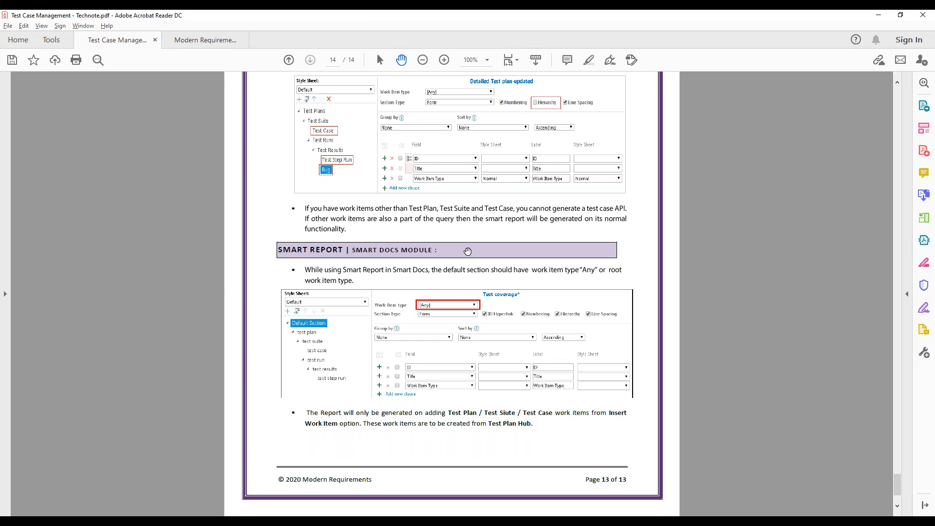
scroll(466, 250, up, 20)
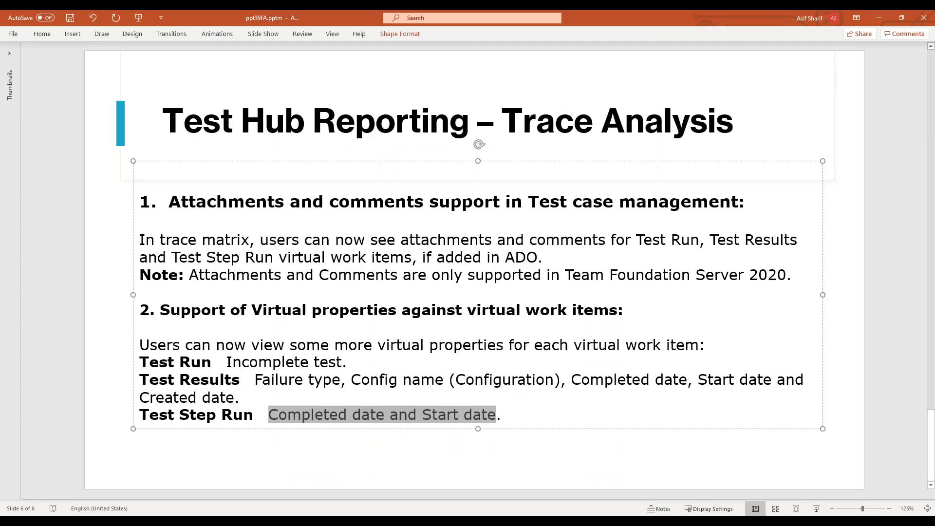
Switch to PowerPoint and look over the Trace Analysis and Smart Report slides on Test Hub Reporting
click(438, 344)
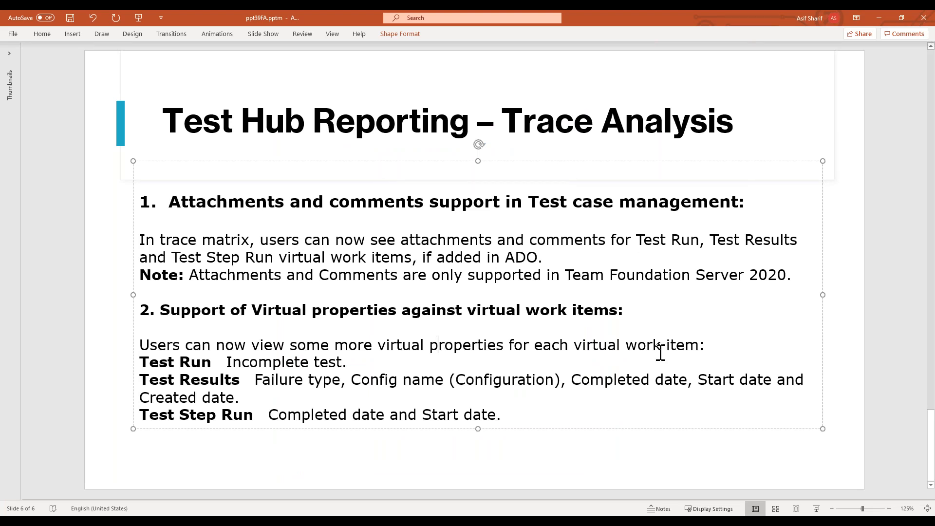
scroll(659, 351, up, 2)
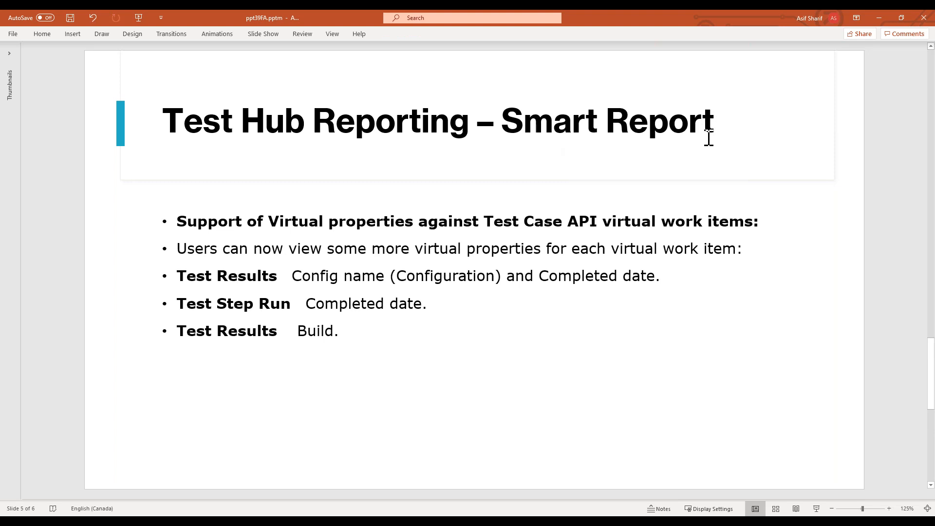
Switch to the browser and refresh the expired session on the Test API traceability matrix page
key(alt+Tab)
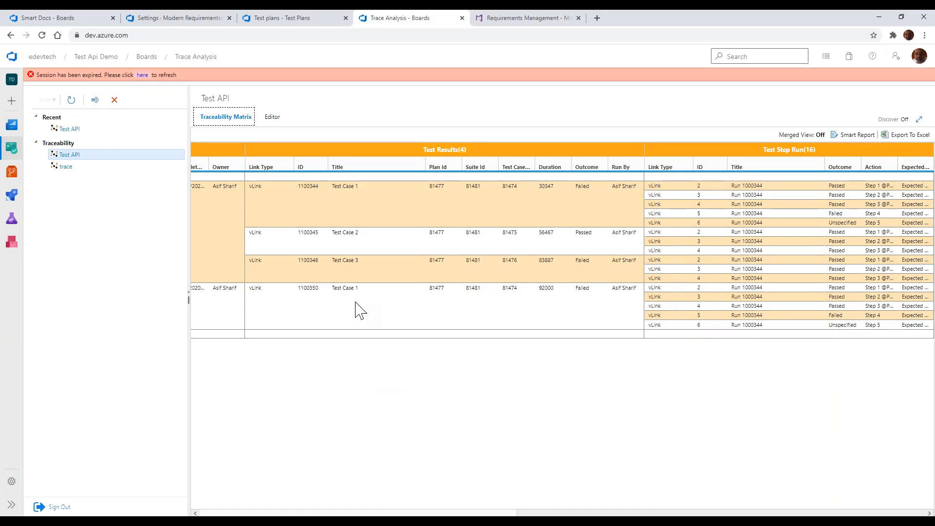
click(142, 76)
Return to the Agile demo project showing Smart Docs and open the Release 3 baseline in its Baseline module
click(85, 27)
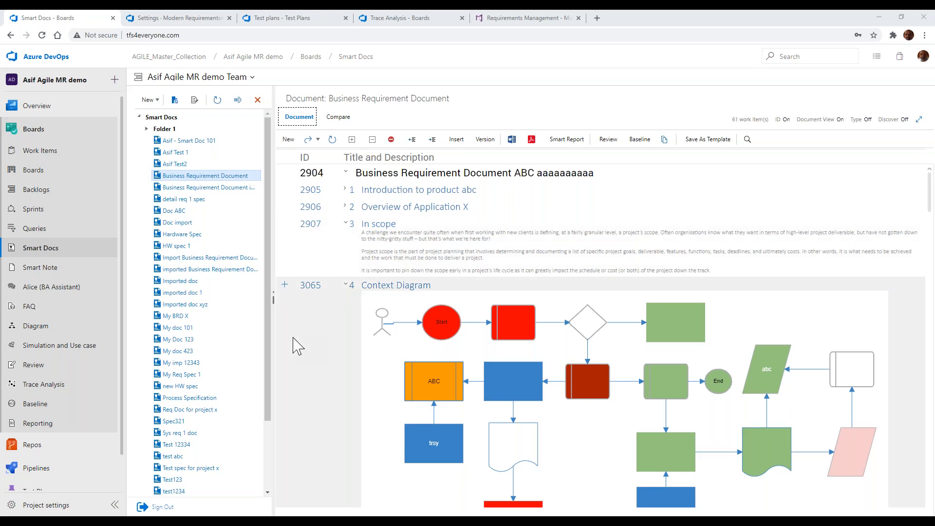
click(56, 404)
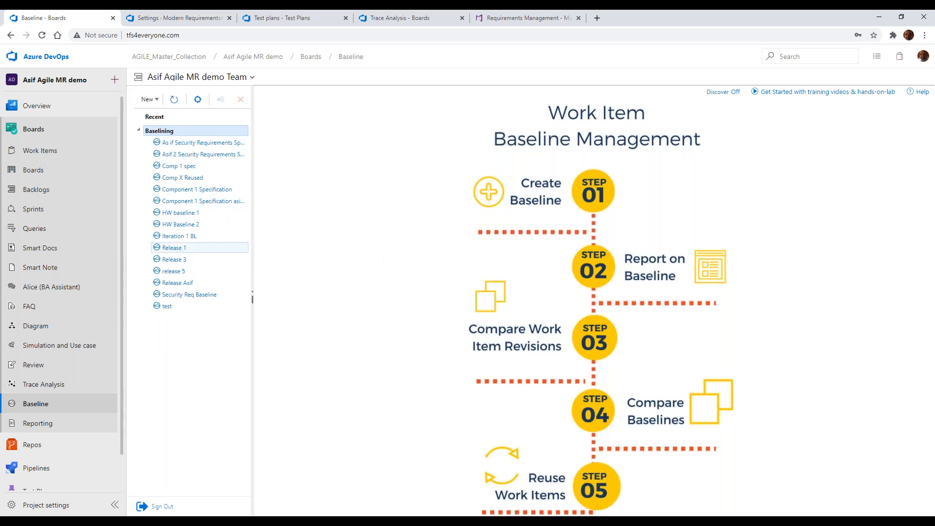
click(211, 261)
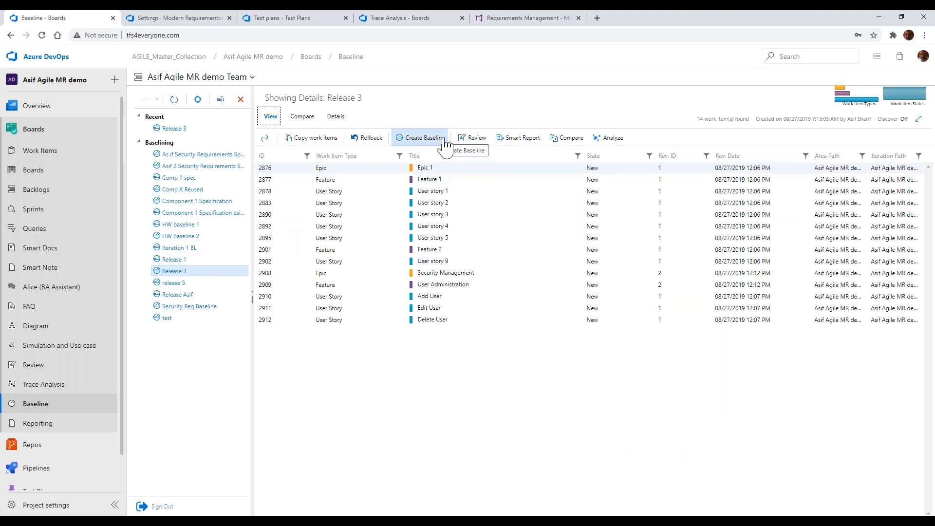
Open the Smart Report designer for the Release 3 baseline and load the second template under Baselining
click(524, 139)
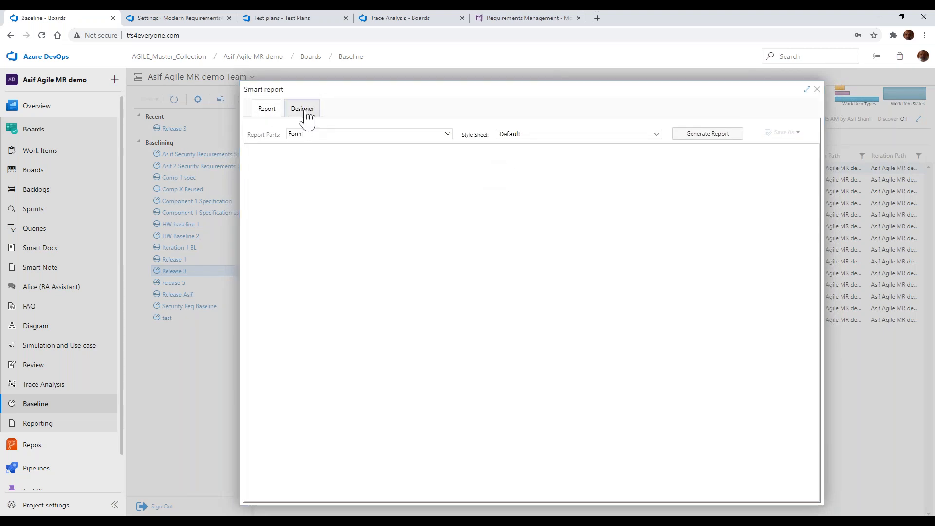
click(307, 112)
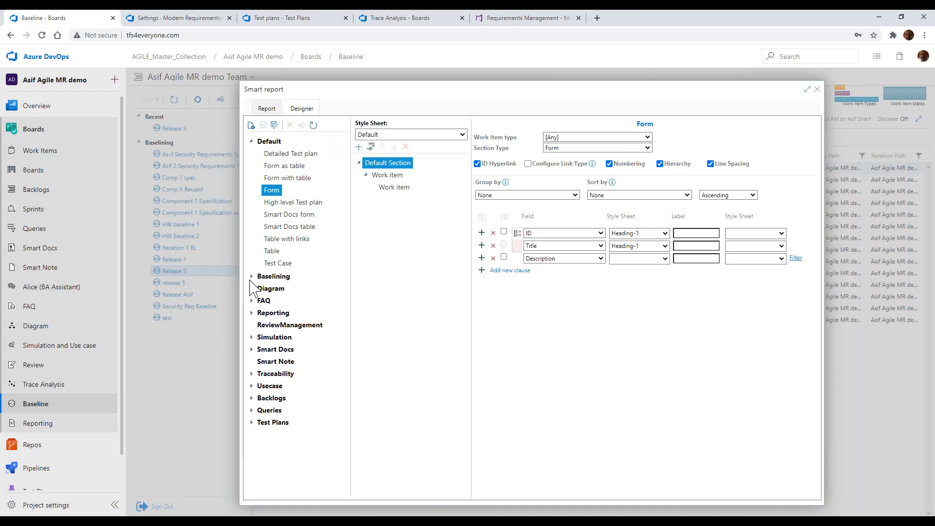
click(251, 278)
click(275, 302)
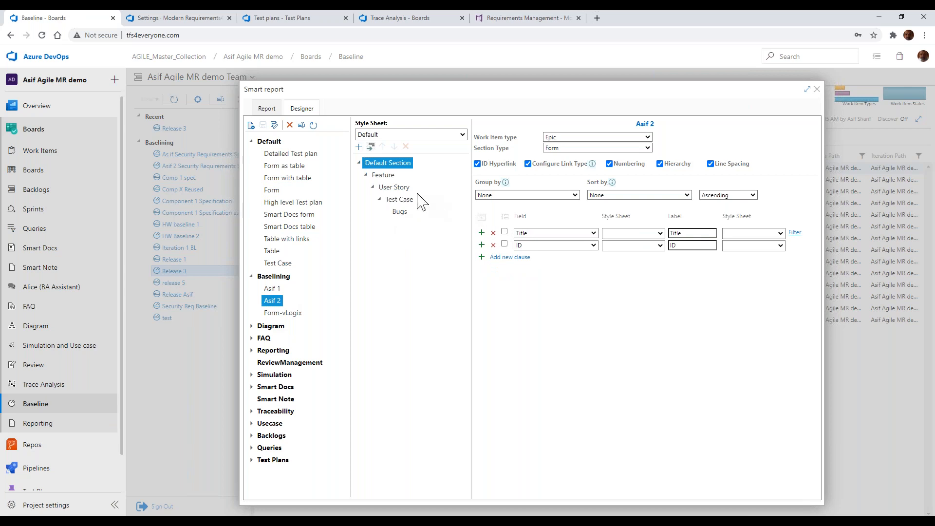
Add a clause with the Tags field to the template's Default Section for Epics
click(510, 258)
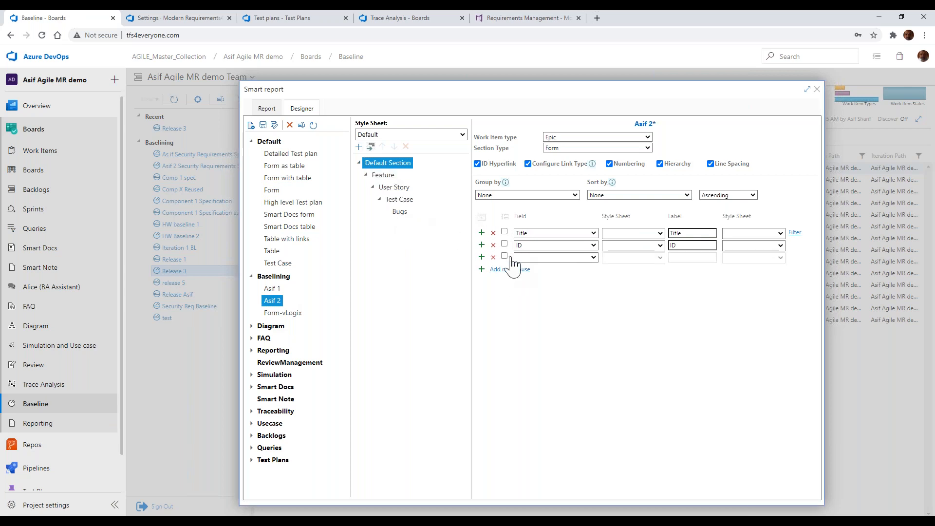
click(534, 259)
click(537, 259)
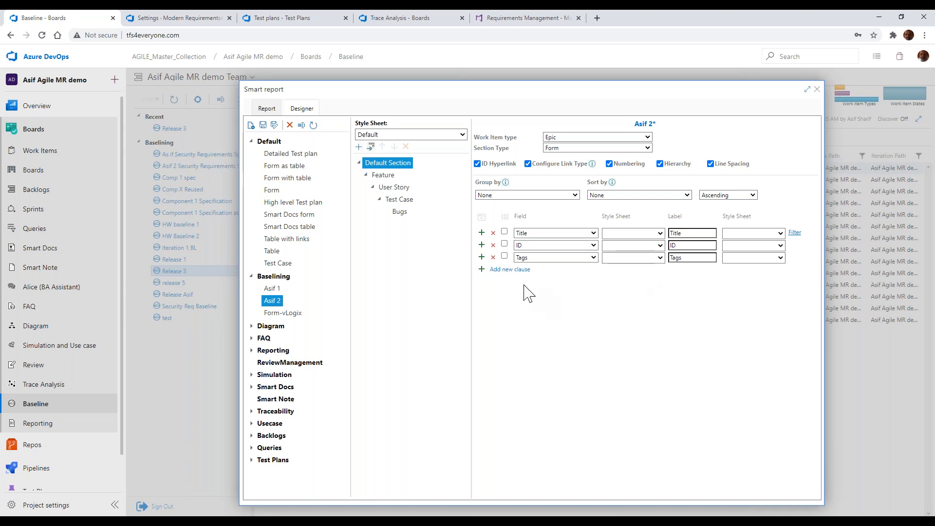
Change the added clause's field to Priority and delete that clause from the Default Section
click(545, 246)
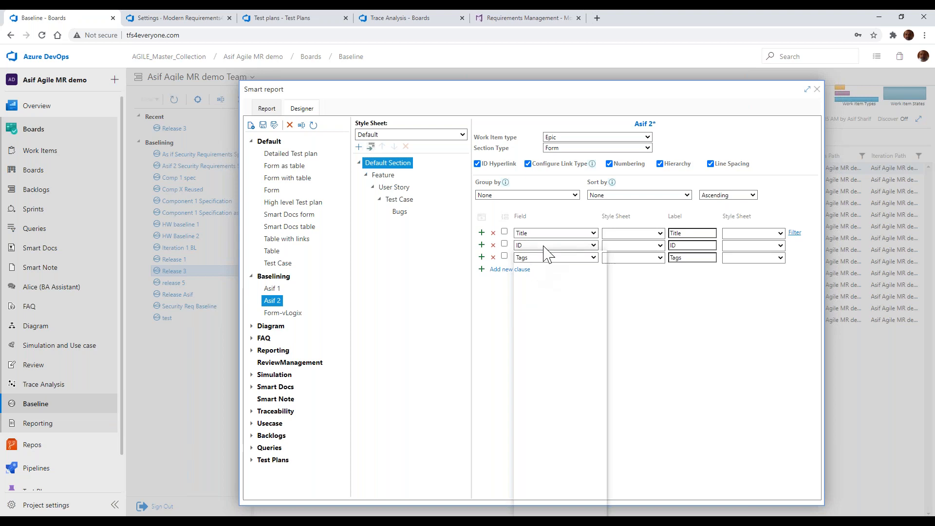
click(641, 293)
click(589, 261)
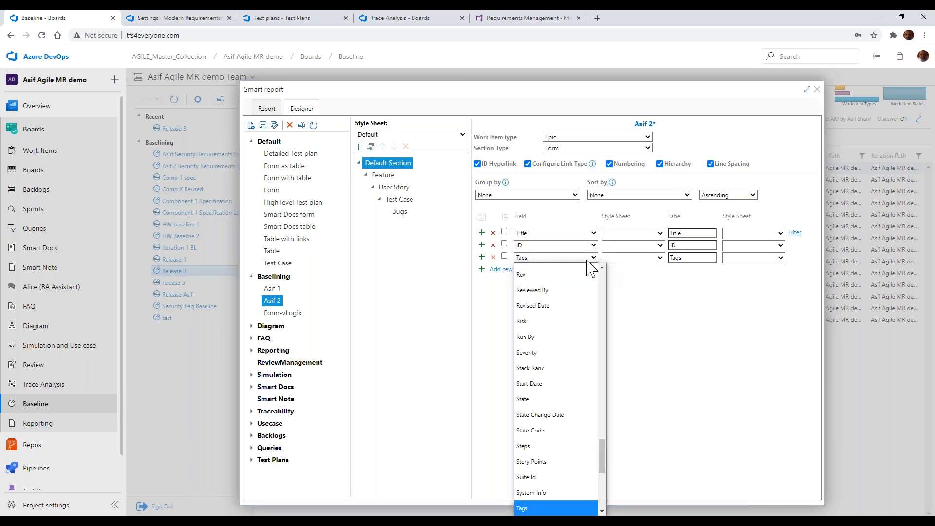
key(p)
key(p)
key(p)
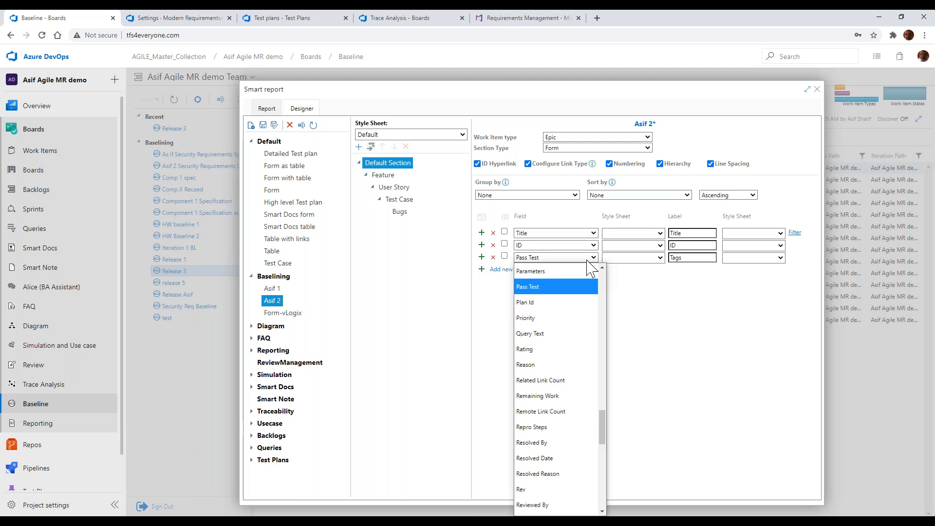
scroll(575, 288, up, 1)
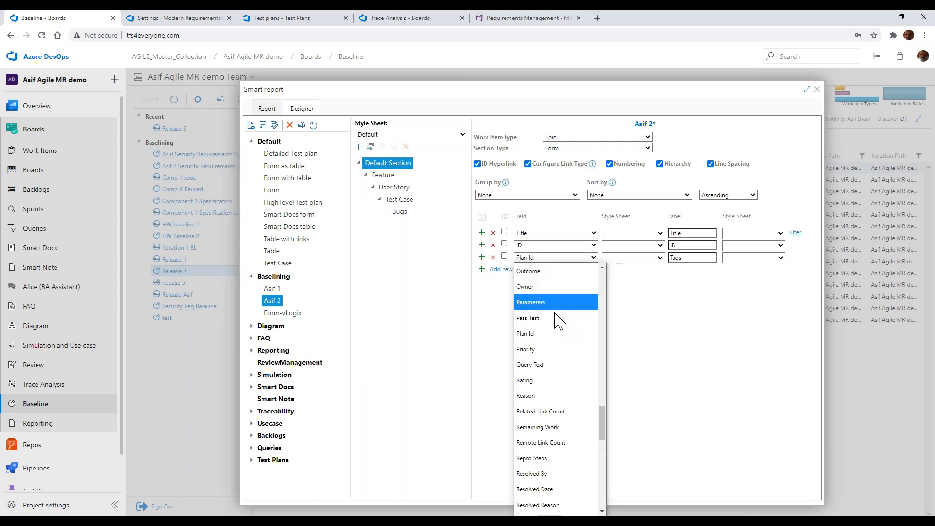
click(555, 349)
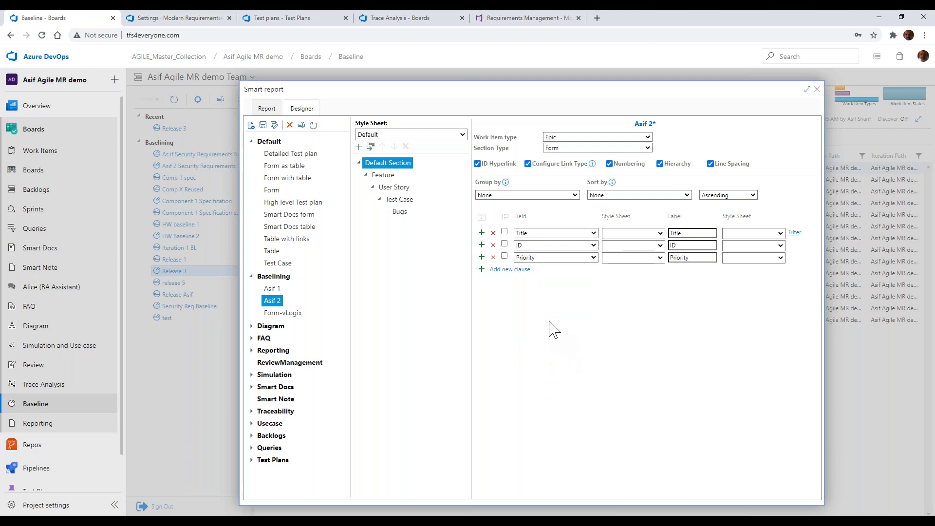
click(493, 257)
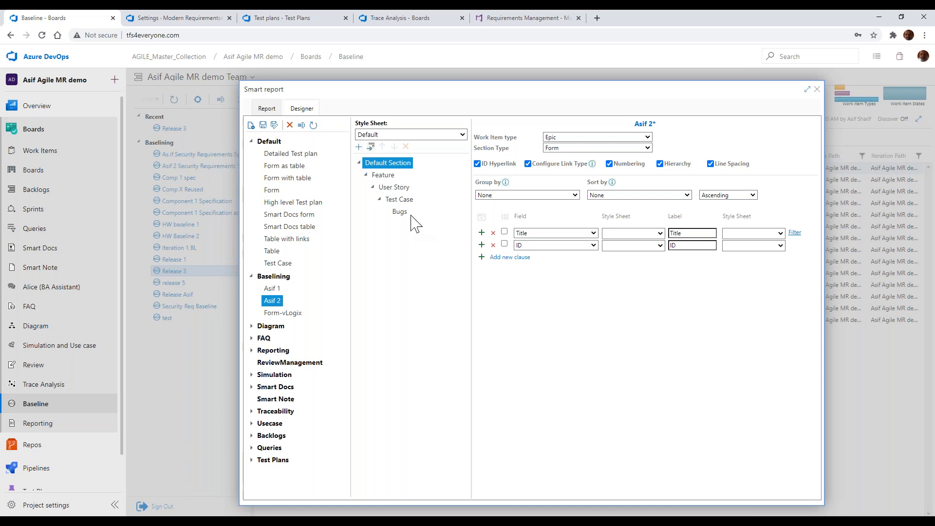
Generate the baseline report using the Form template from the Default group, and look through the generated content
click(268, 109)
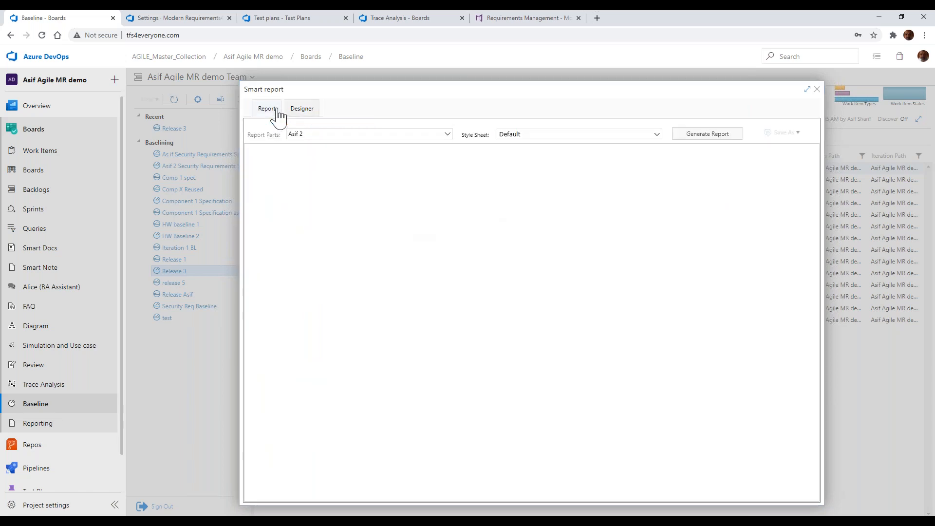
click(447, 135)
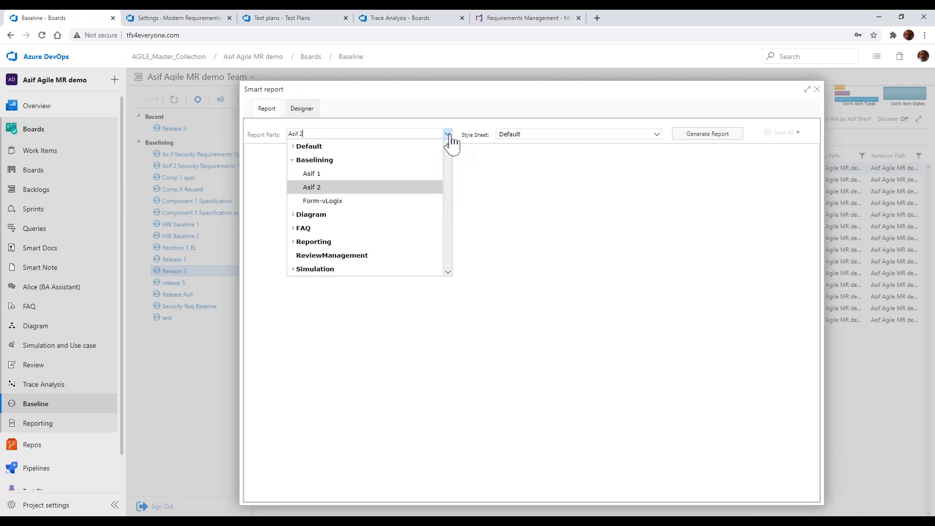
click(293, 147)
click(336, 200)
click(728, 134)
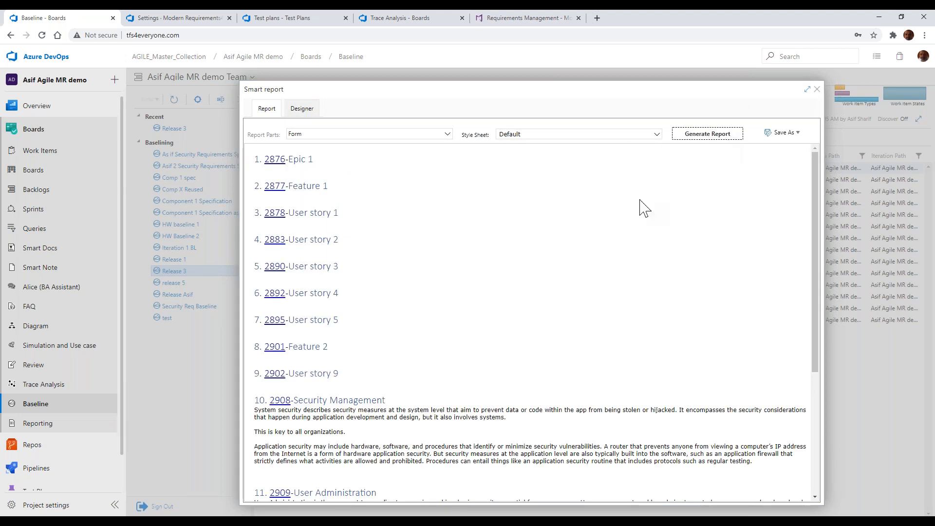
scroll(593, 233, down, 3)
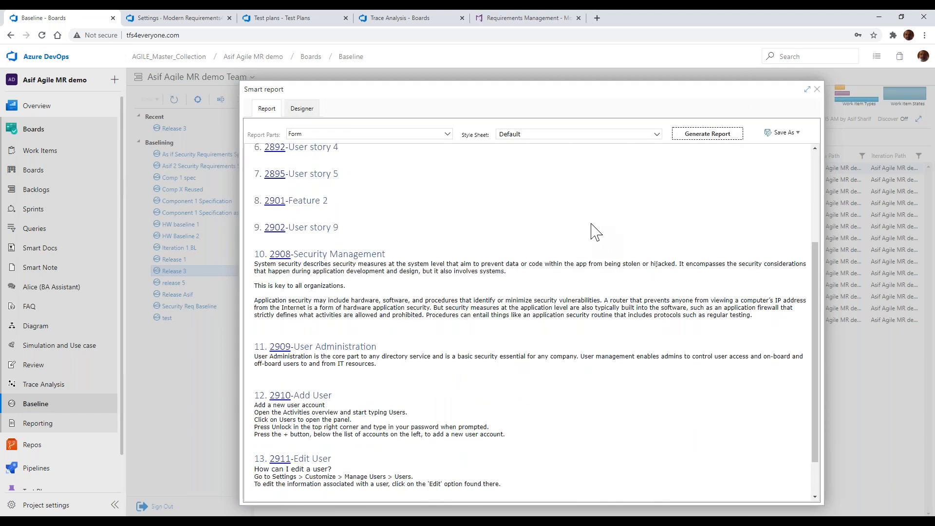
scroll(593, 233, down, 1)
scroll(592, 204, up, 4)
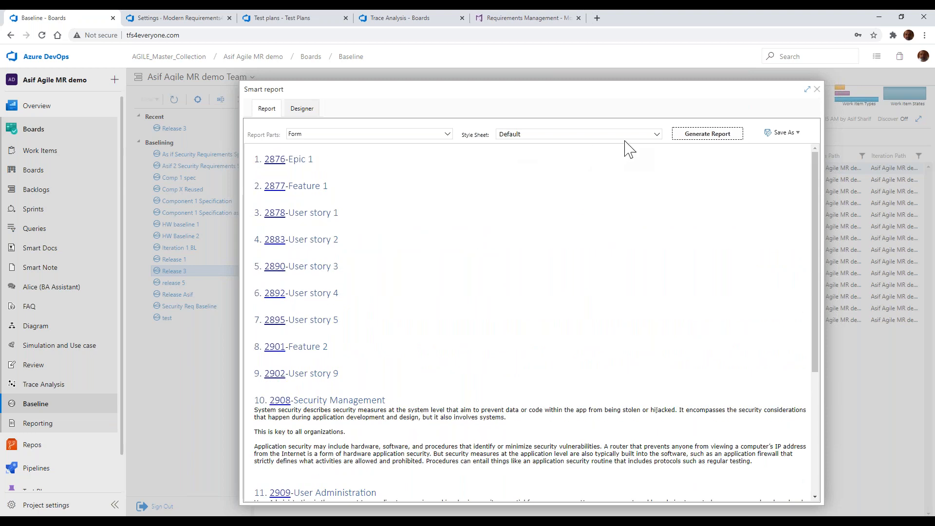
Regenerate the report with the Black-n-white-caps style sheet and look through the result
click(657, 135)
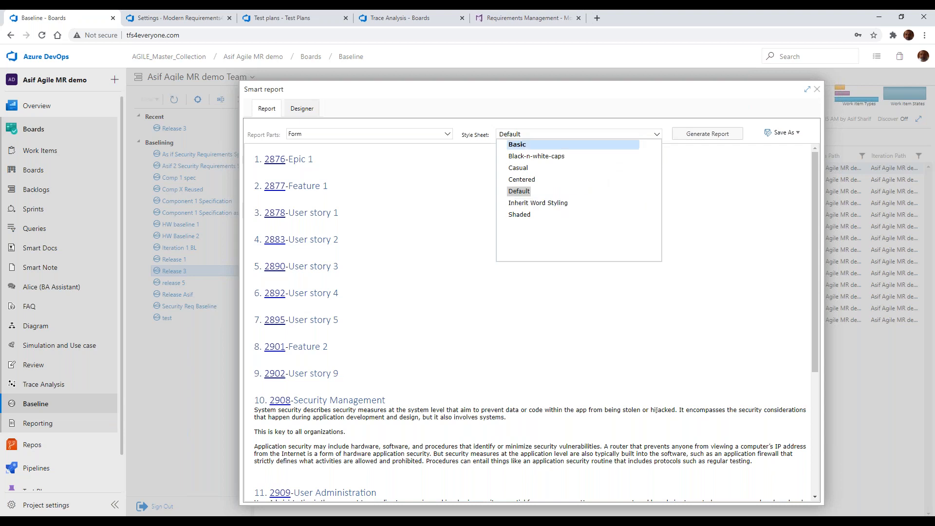
click(536, 156)
click(711, 136)
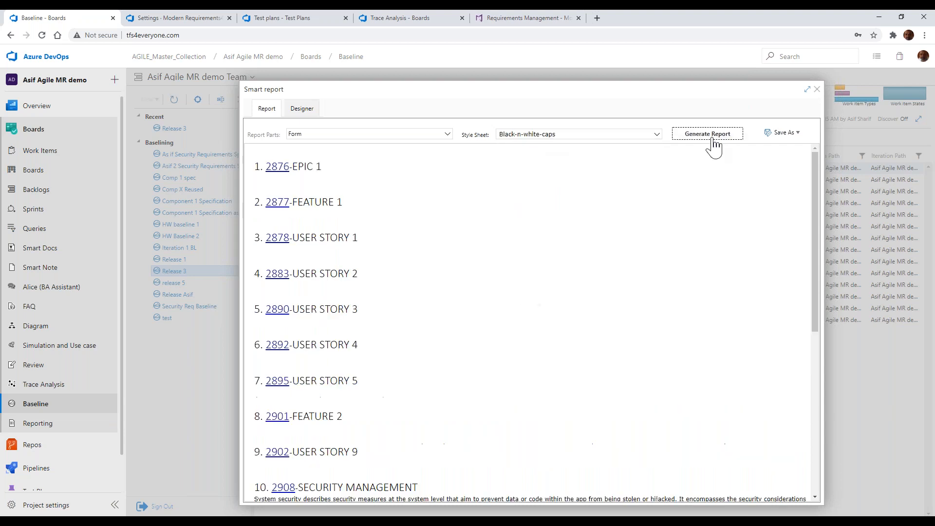
scroll(388, 267, down, 4)
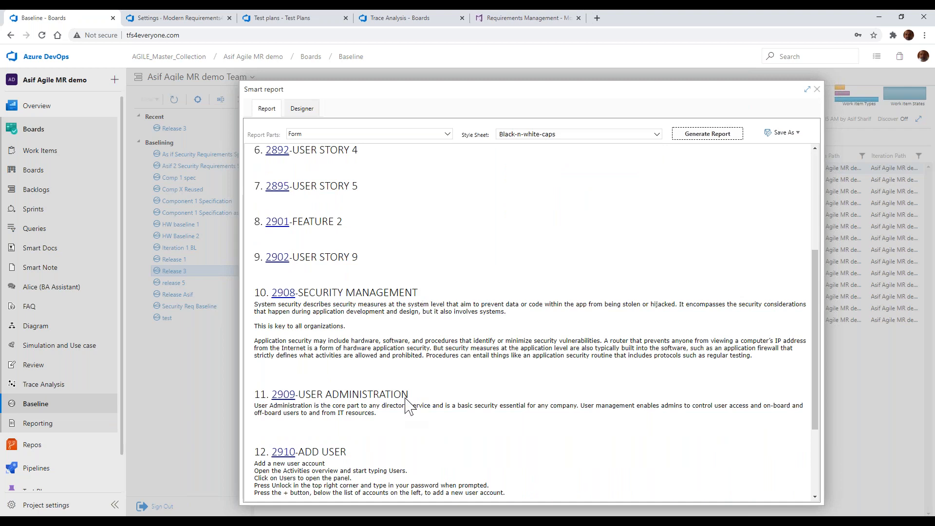
Regenerate the report with the Shaded style sheet and look through the result
click(657, 134)
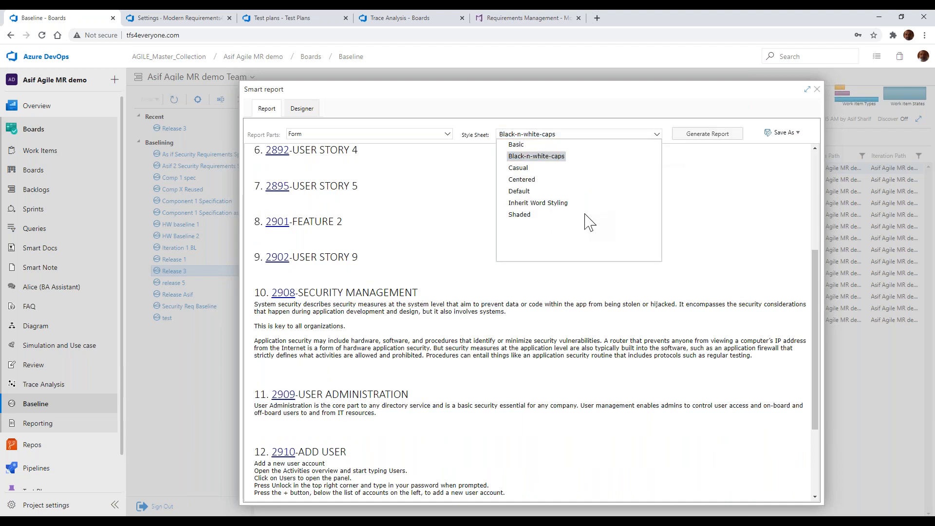
click(520, 215)
click(716, 137)
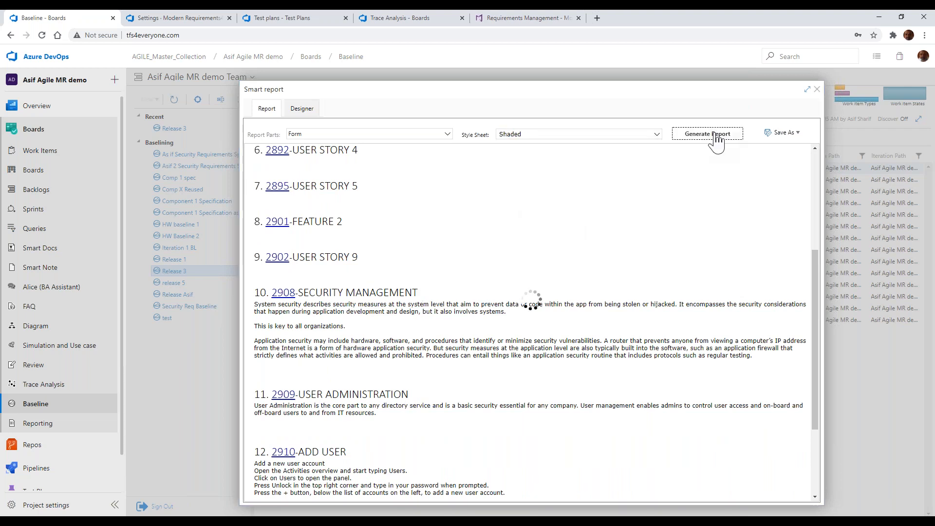
scroll(458, 276, up, 2)
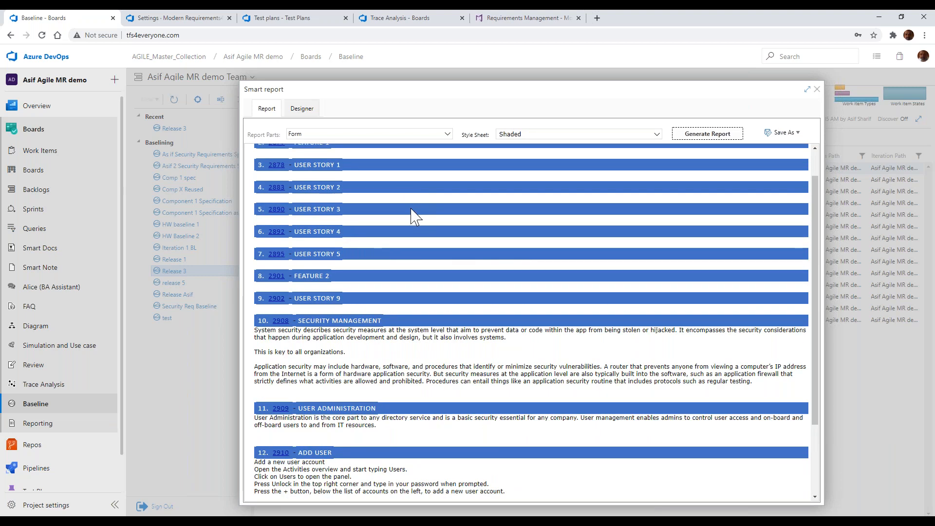
scroll(414, 214, up, 1)
Regenerate the report with the Centered style sheet
click(609, 135)
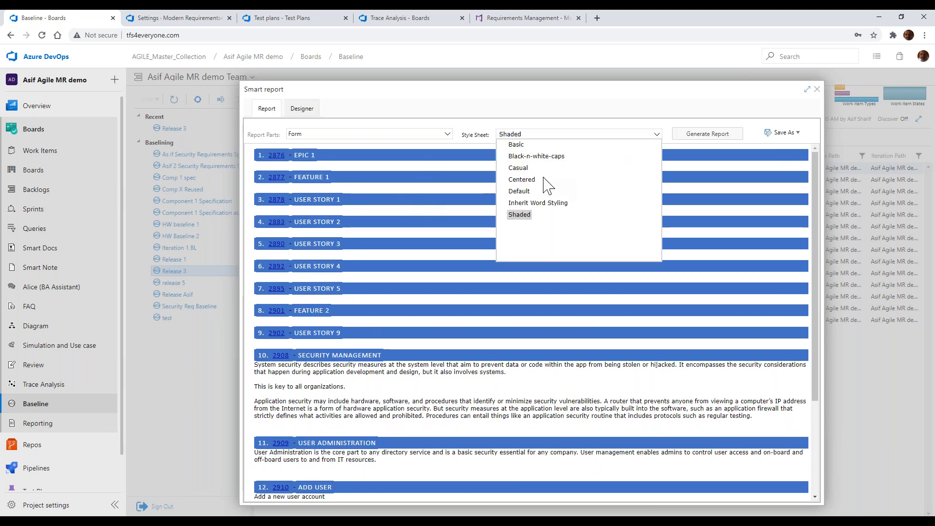
click(540, 180)
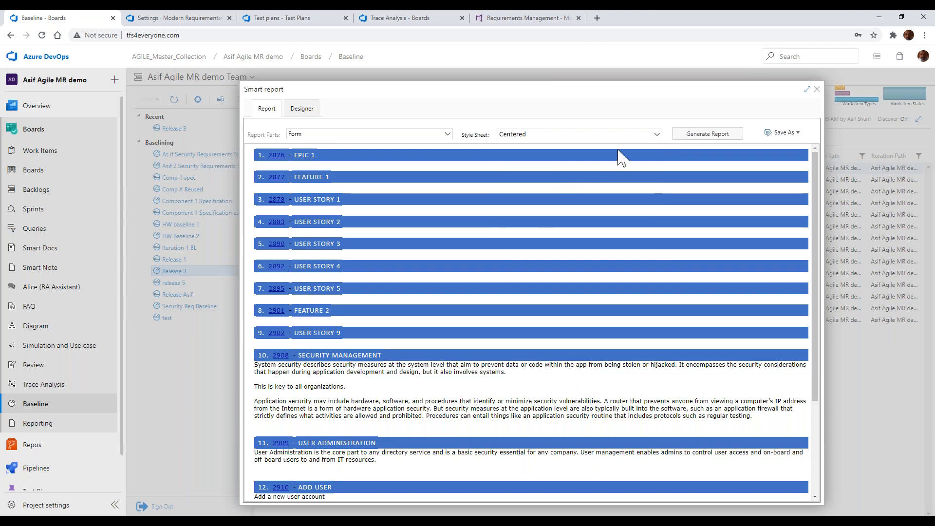
click(726, 139)
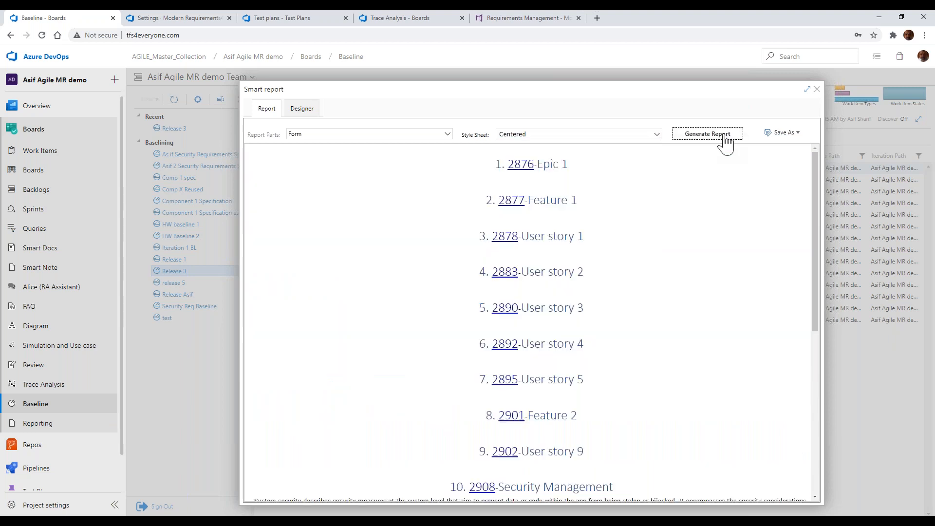
Regenerate the report with the Casual style sheet
click(564, 135)
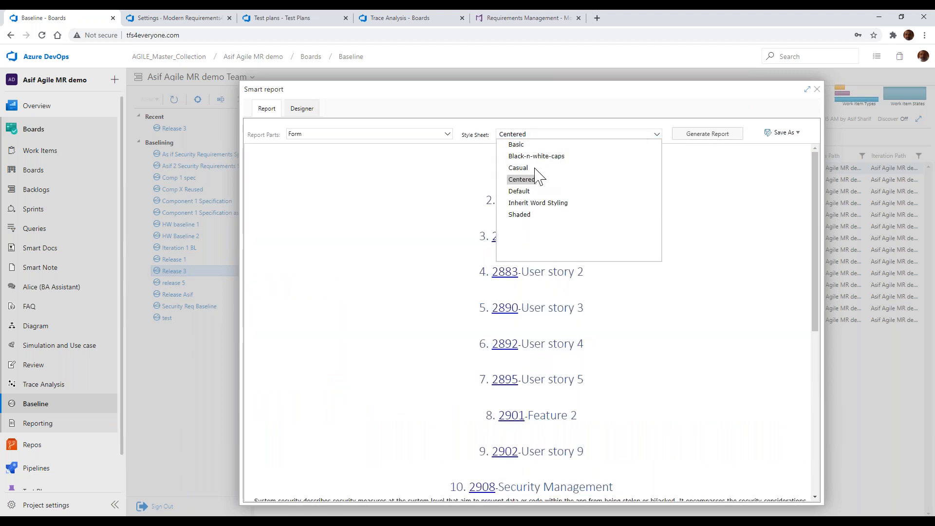
click(518, 168)
click(711, 136)
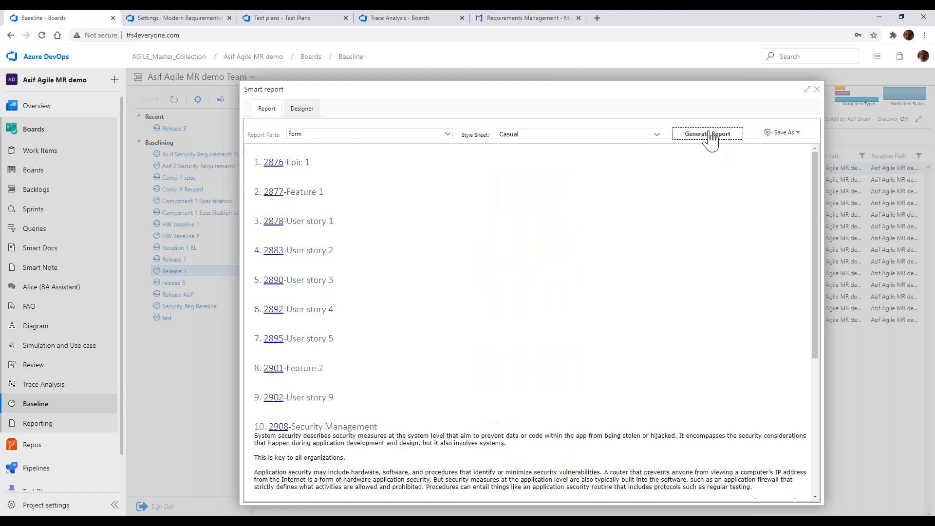
View the Word template selection for saving the report, and close it without exporting
click(779, 134)
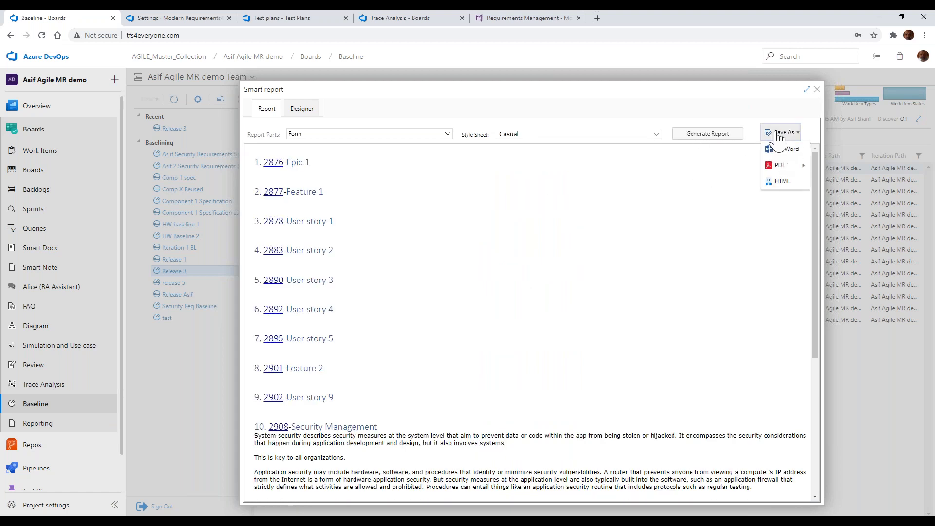
click(784, 157)
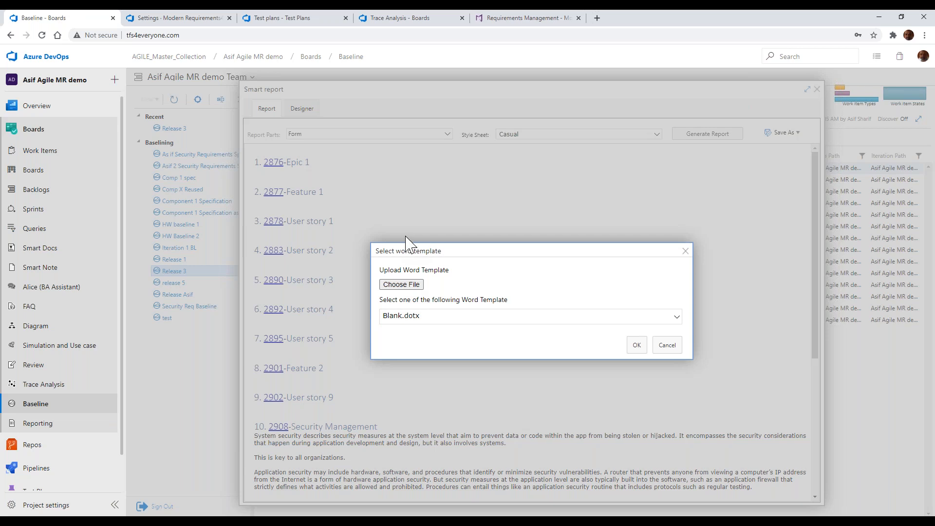
click(685, 252)
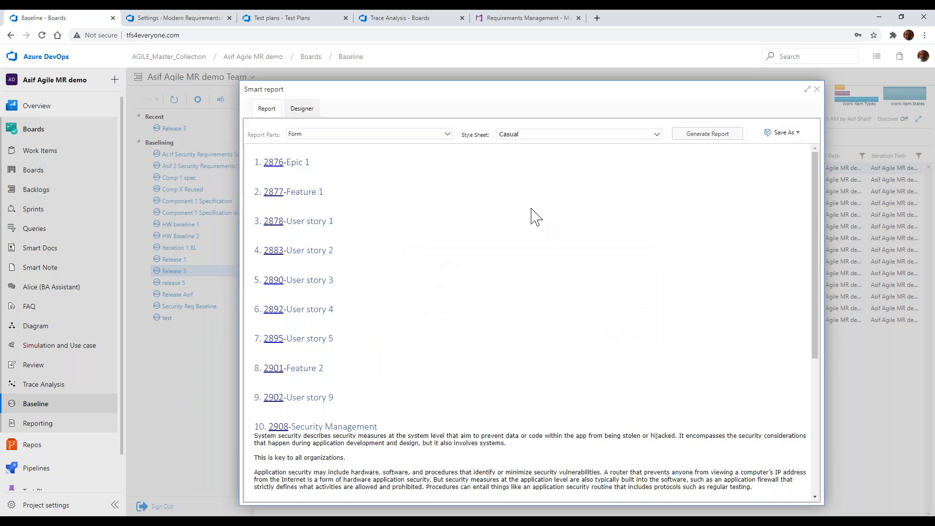
Examine the style sheet choices for the fields in the Form template's Default Section and its first Work item section
click(316, 110)
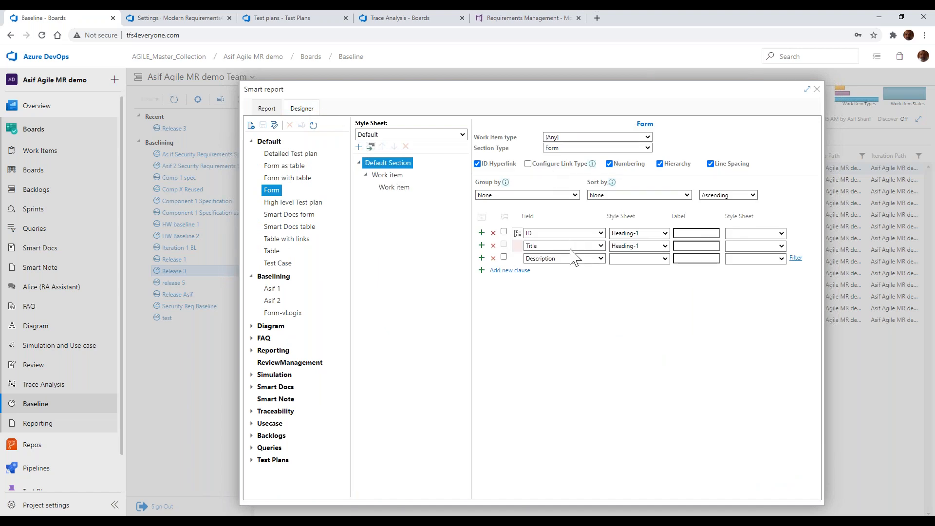
click(639, 235)
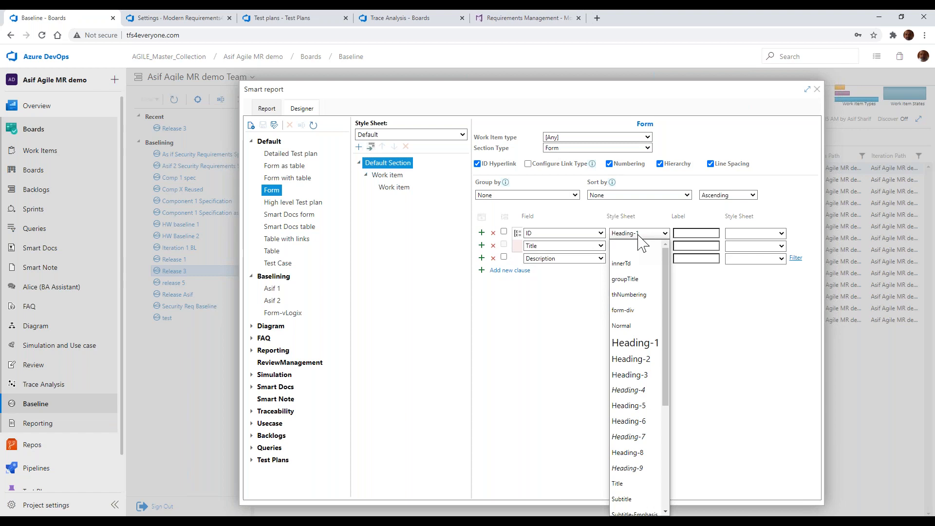
click(640, 236)
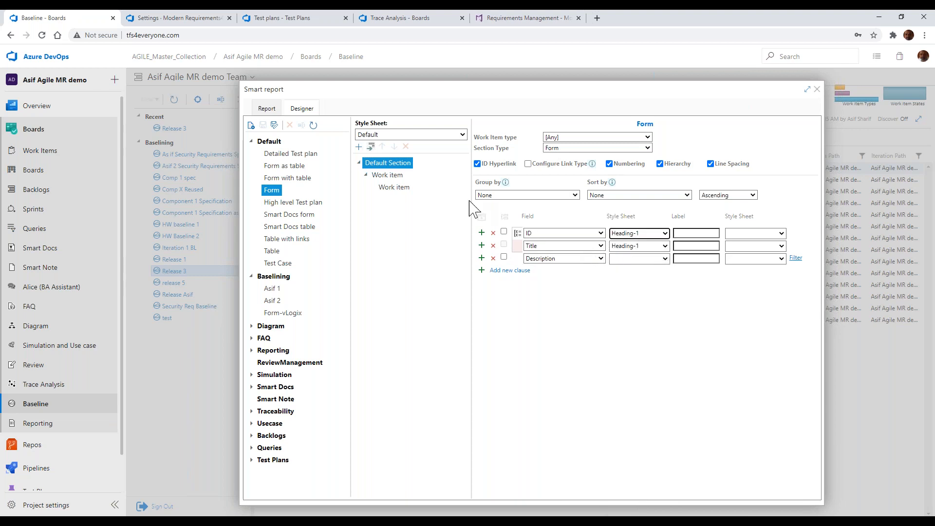
click(382, 177)
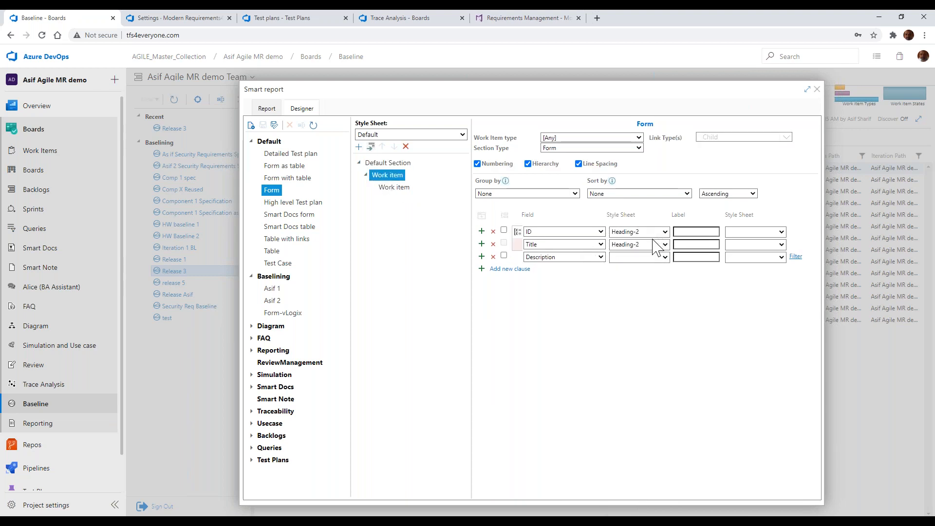
click(652, 254)
scroll(646, 292, down, 3)
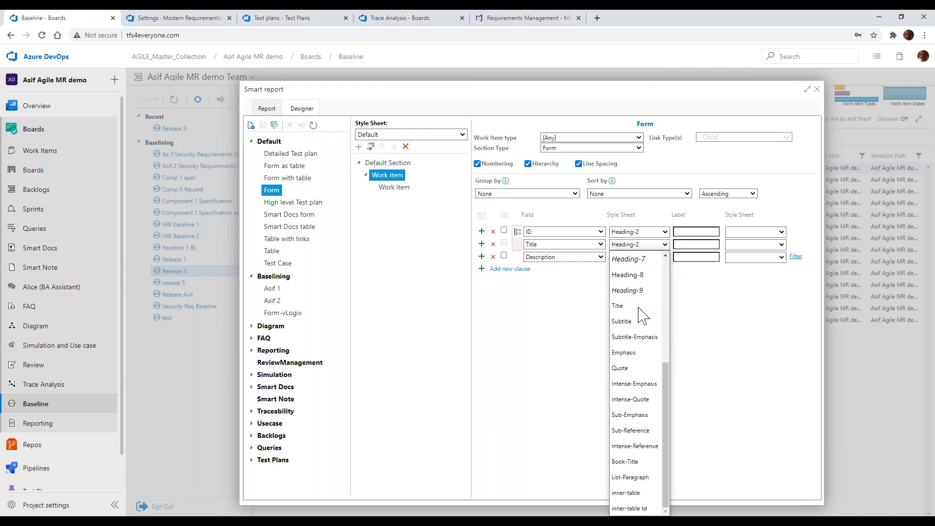
scroll(644, 312, up, 3)
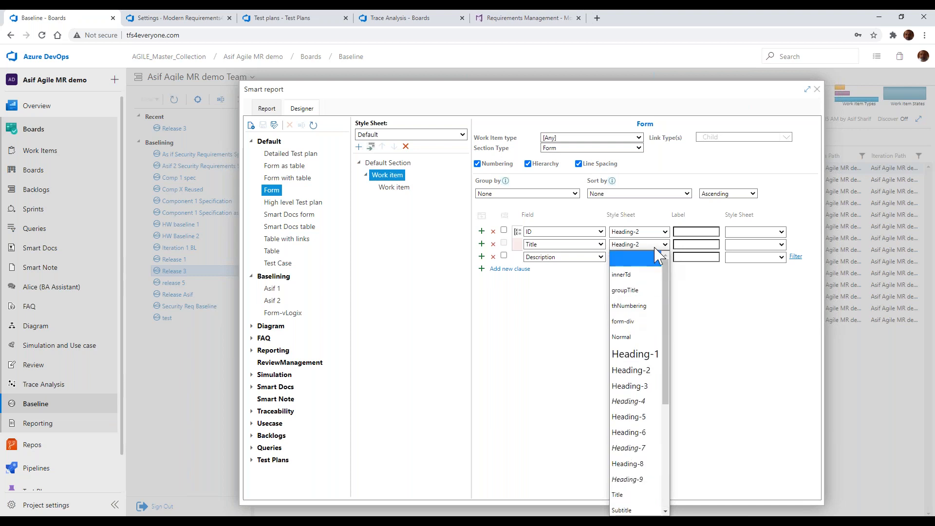
click(566, 353)
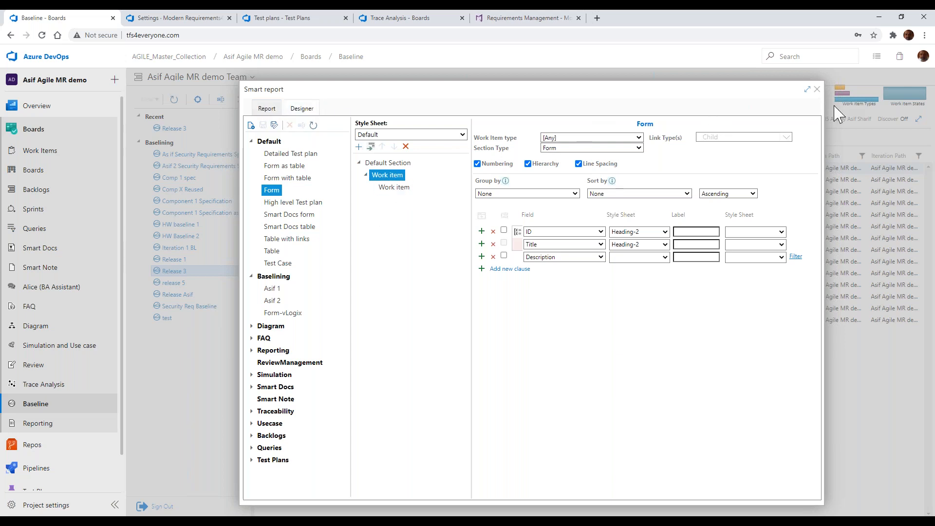
Close the Smart Report window and open the Smart Doc 101 document in the Smart Docs module
click(817, 89)
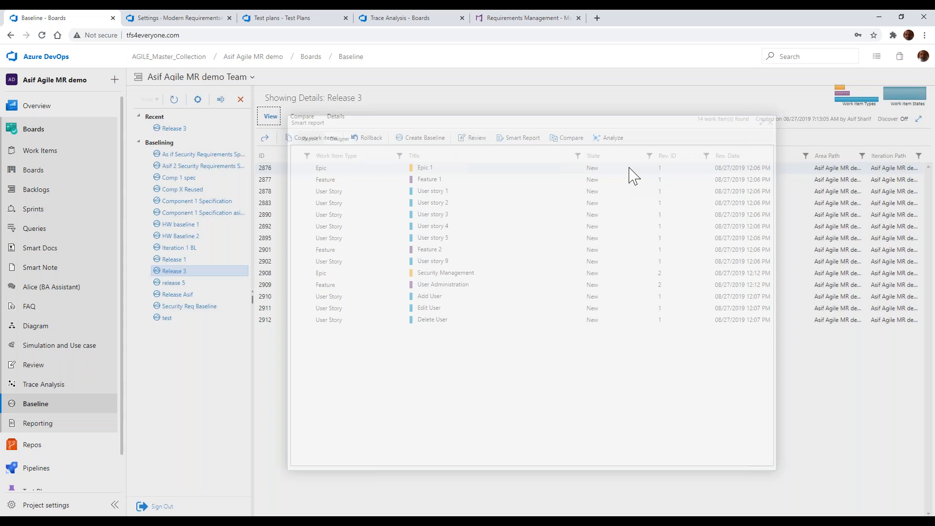
click(90, 252)
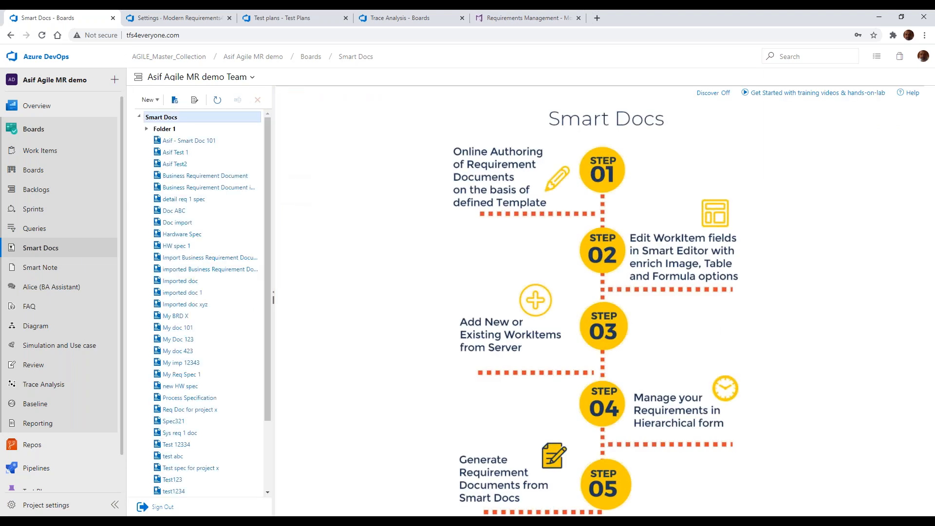
click(193, 141)
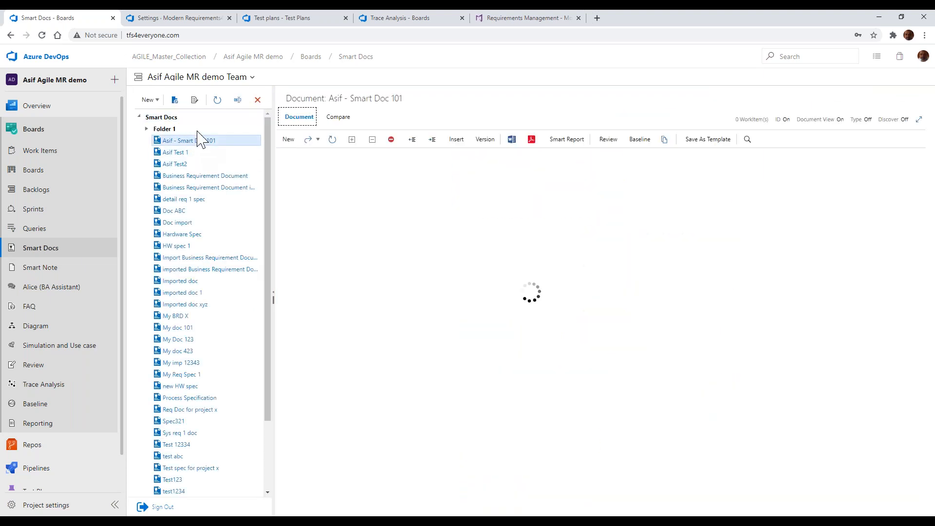
View the Agile MR template structure in the Meta Template Designer and close the designer
click(196, 101)
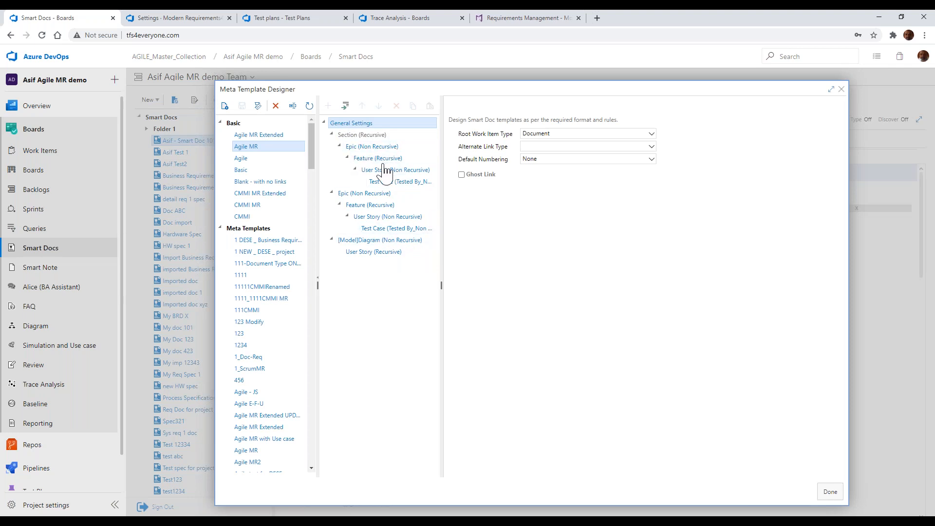
click(842, 92)
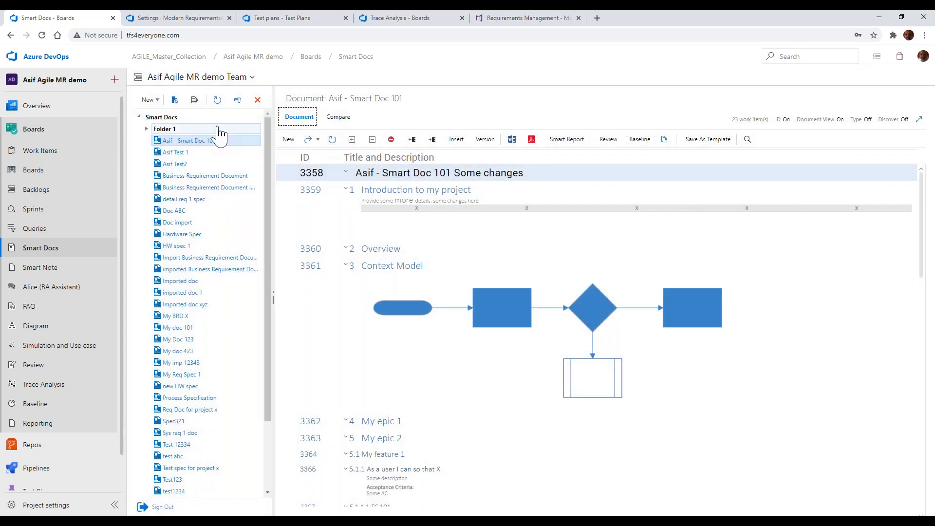
Run the template update for the Smart Doc 101 document based on Agile MR, and close the update dialog
click(176, 103)
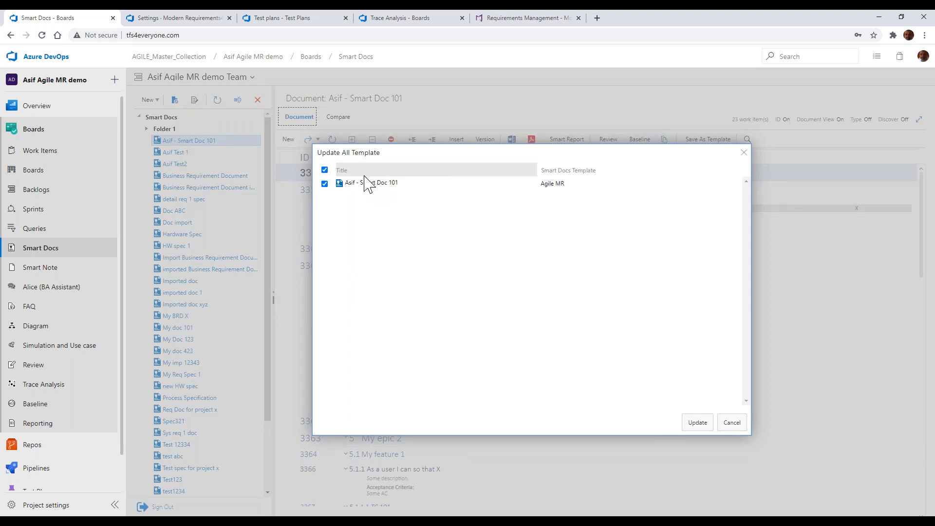
click(695, 422)
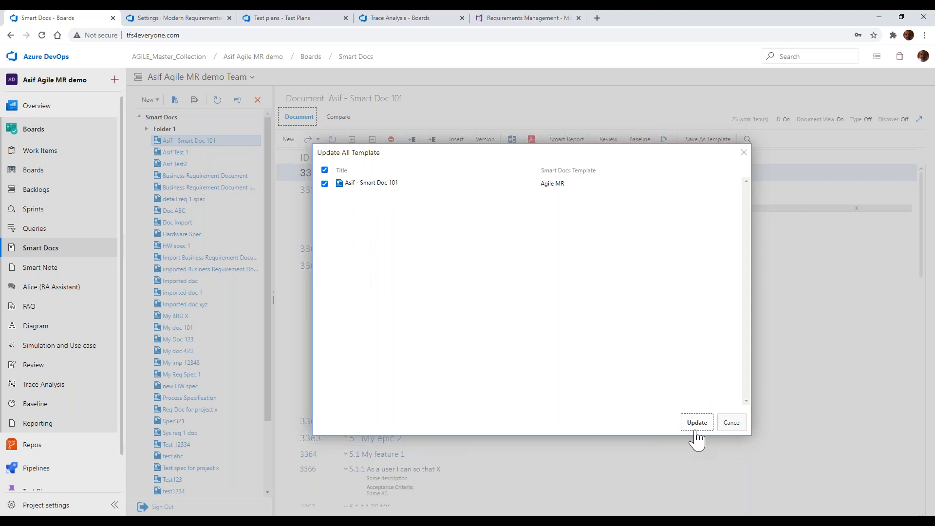
click(732, 423)
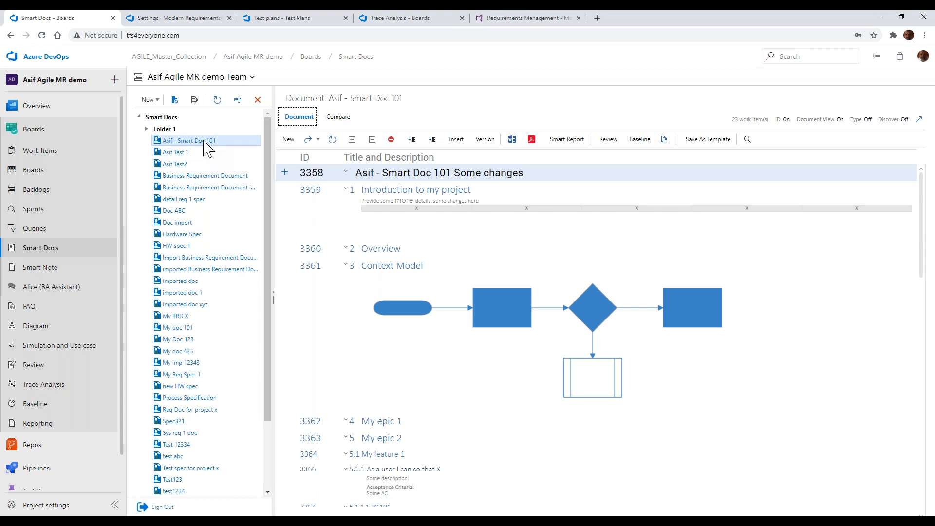
Open the clone options for the Smart Doc 101 document and close them without cloning
click(667, 142)
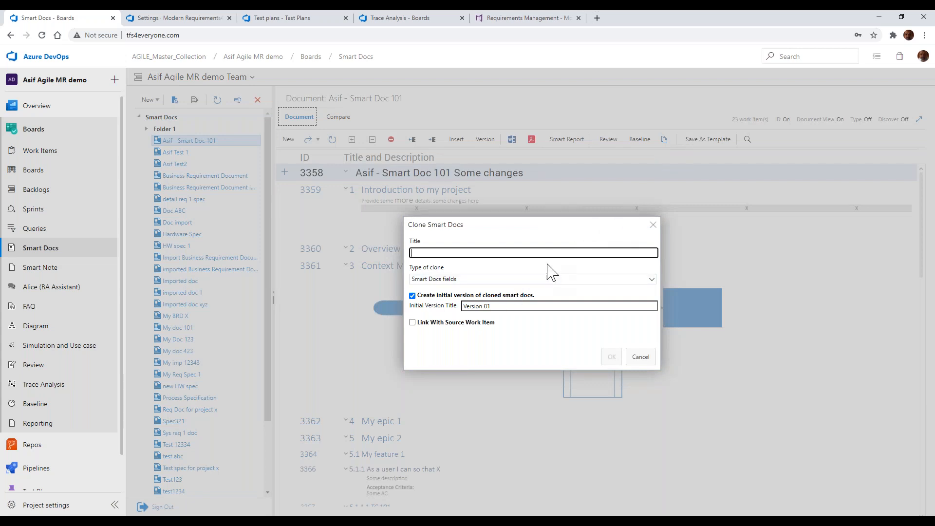
click(653, 225)
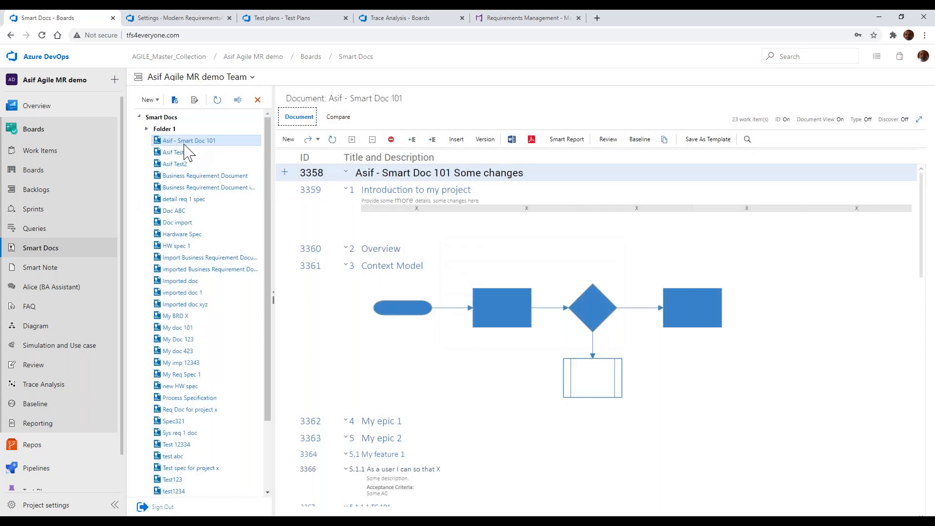
Copy the Smart Doc 101 document and try to paste it into Folder 1
right_click(186, 145)
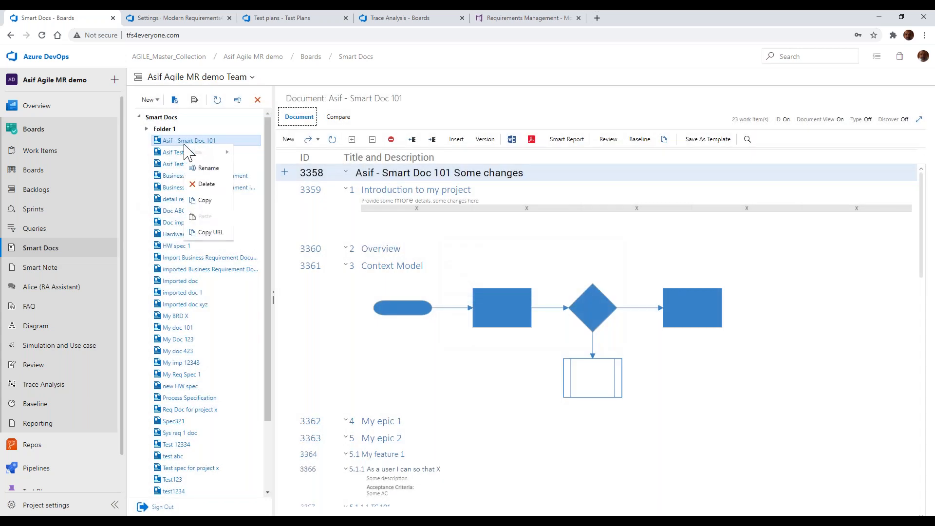
click(205, 201)
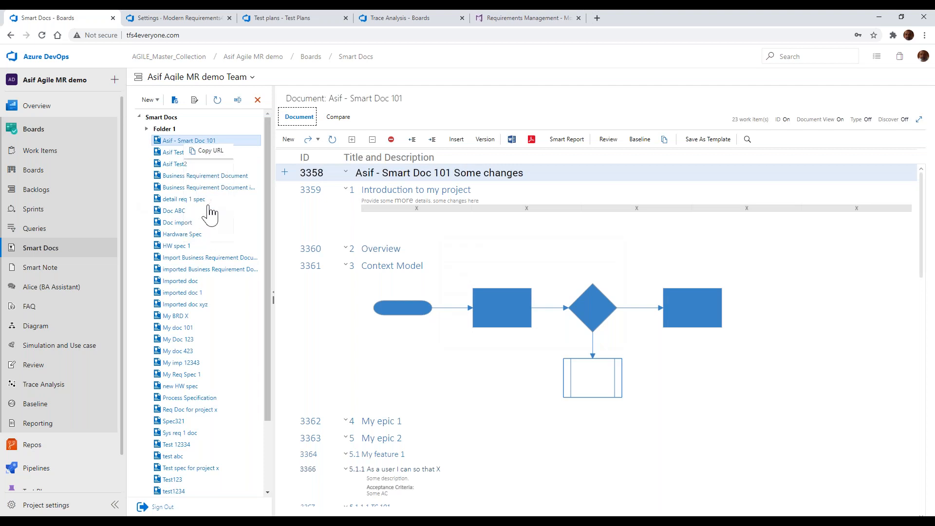
right_click(174, 131)
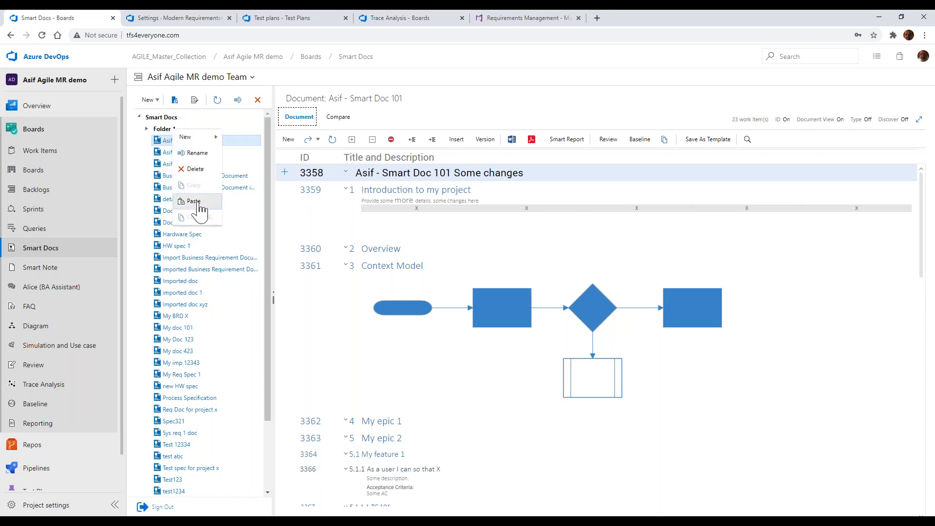
right_click(170, 120)
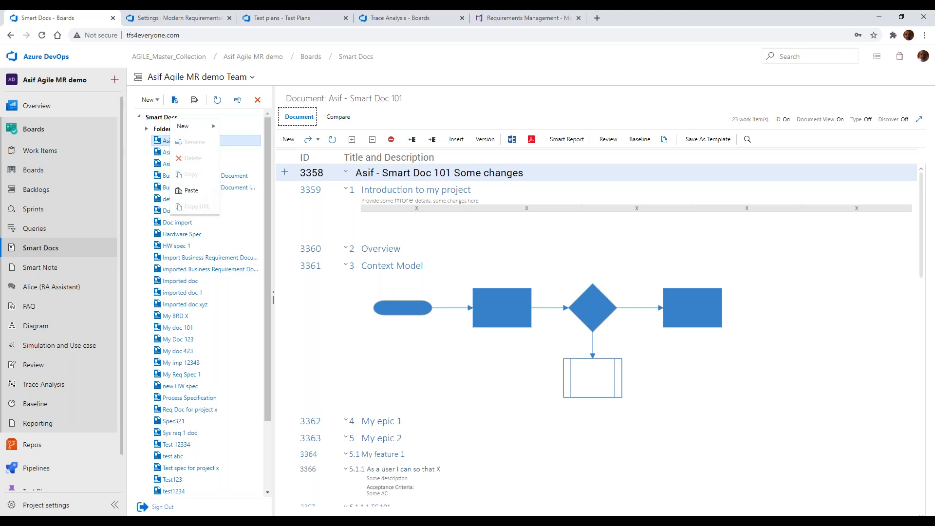
right_click(225, 144)
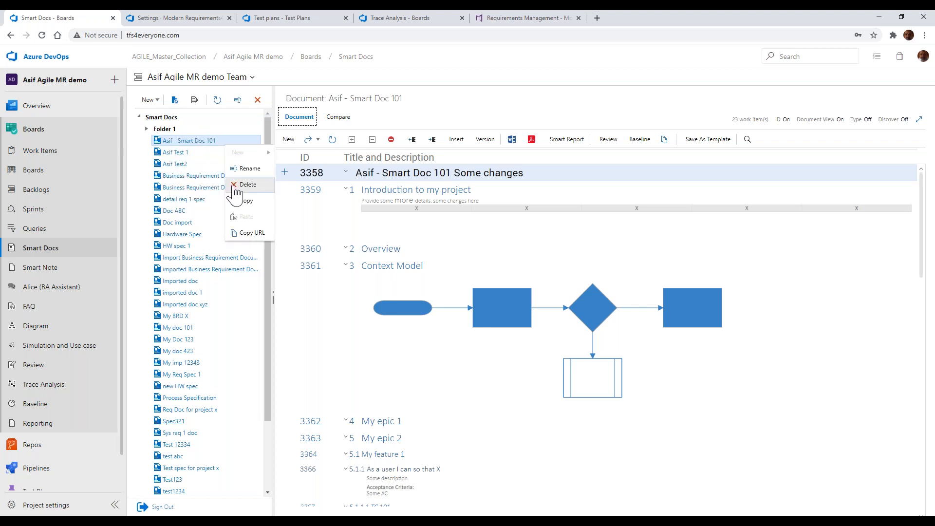
click(215, 132)
right_click(215, 132)
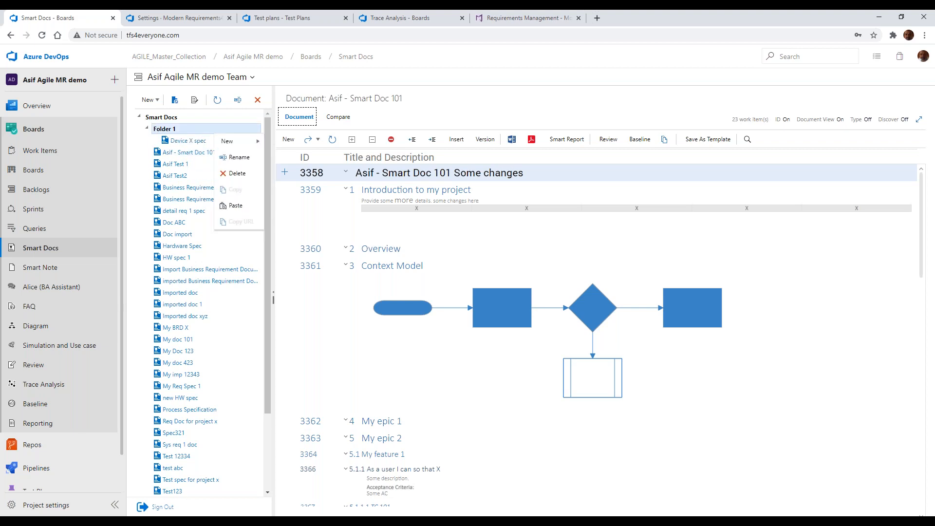
click(236, 206)
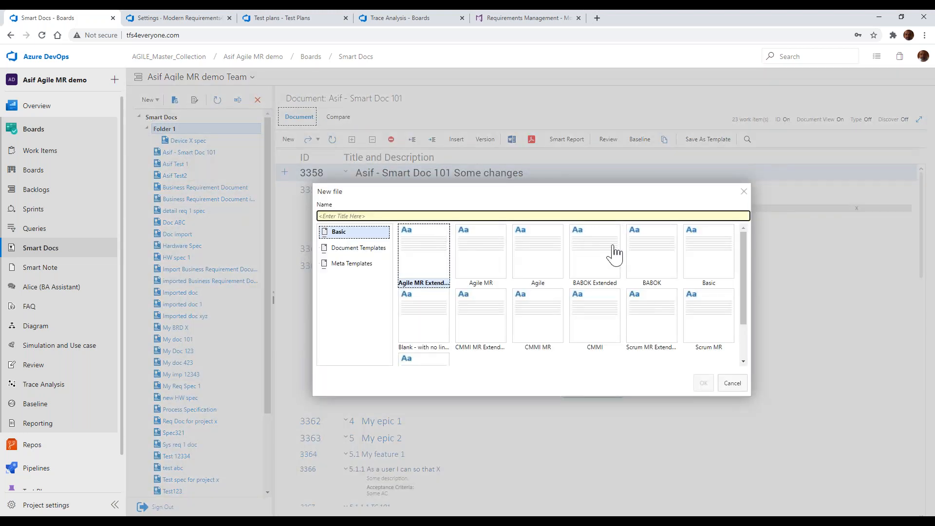
Pick the Basic template for a new Smart Docs file and cancel the file creation
click(712, 263)
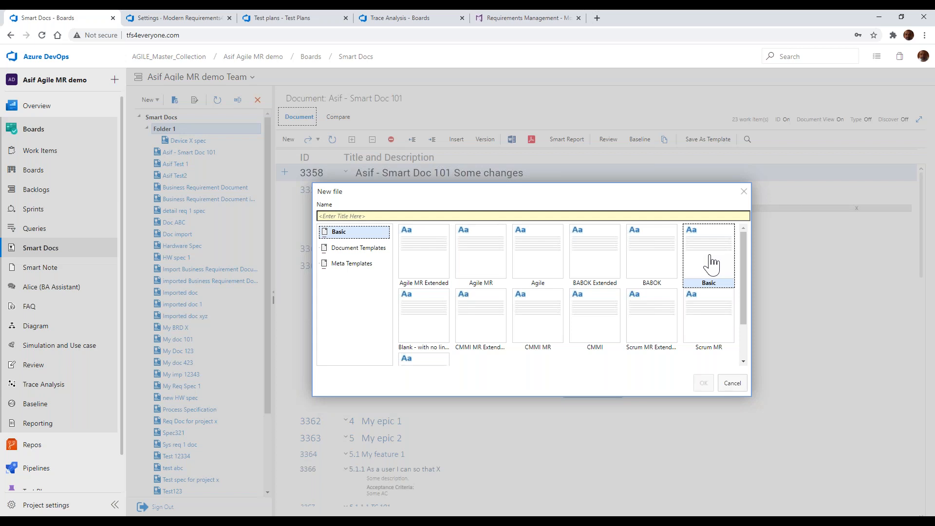
click(744, 192)
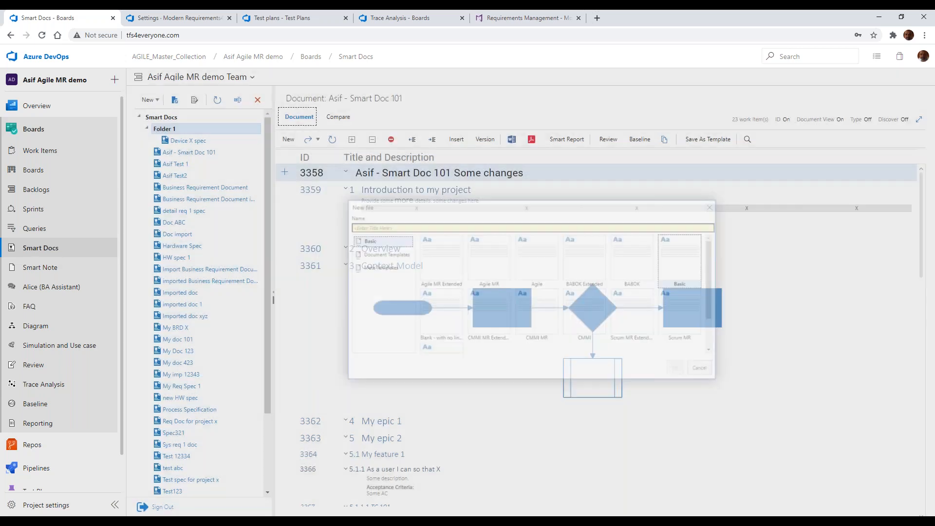
Review the documents and their templates in Update All Template for the Smart Docs root, and cancel the update
click(183, 117)
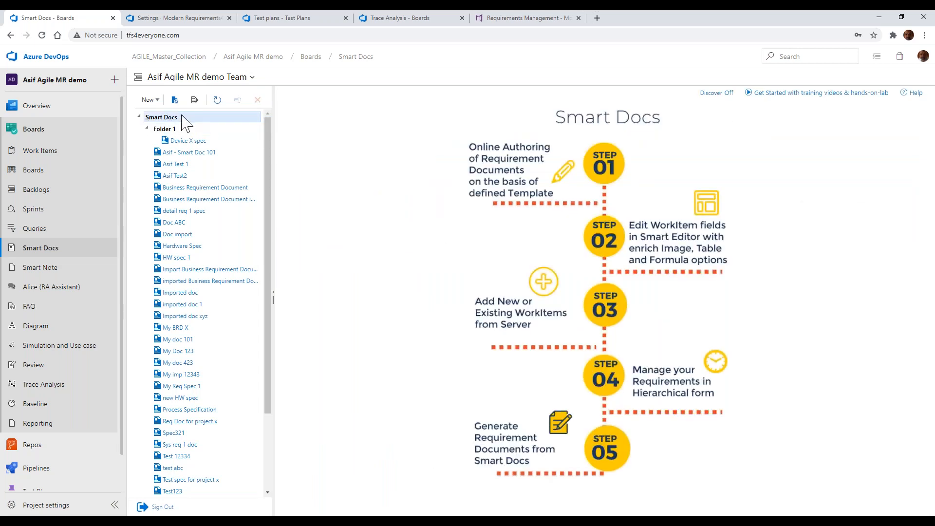
click(176, 101)
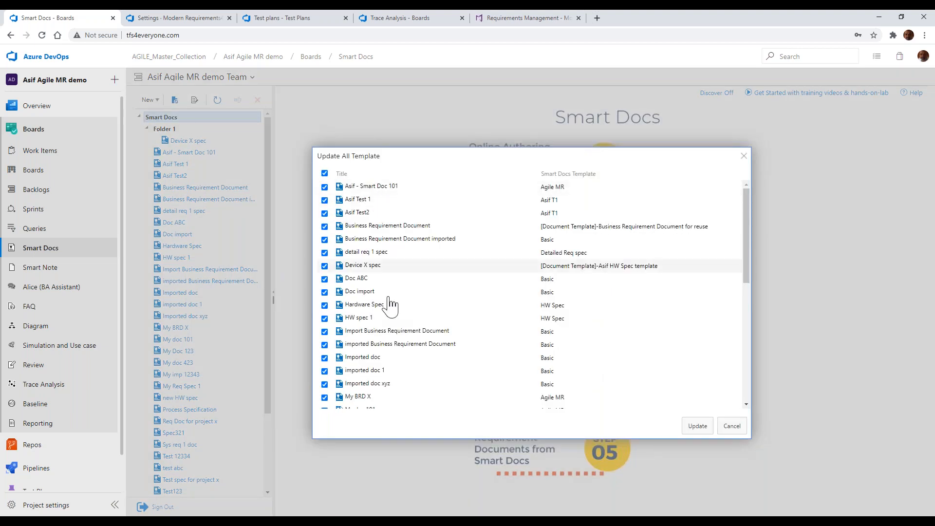
scroll(388, 305, down, 4)
scroll(389, 301, up, 4)
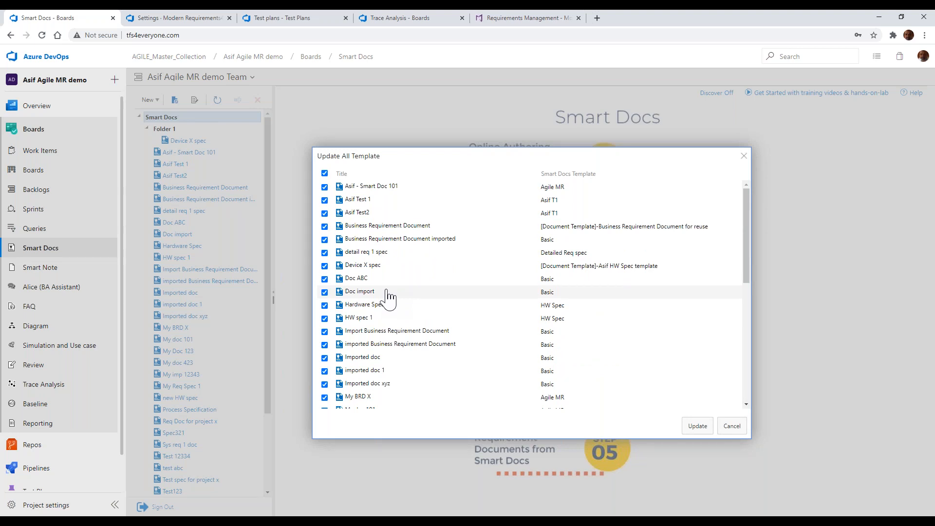
click(732, 427)
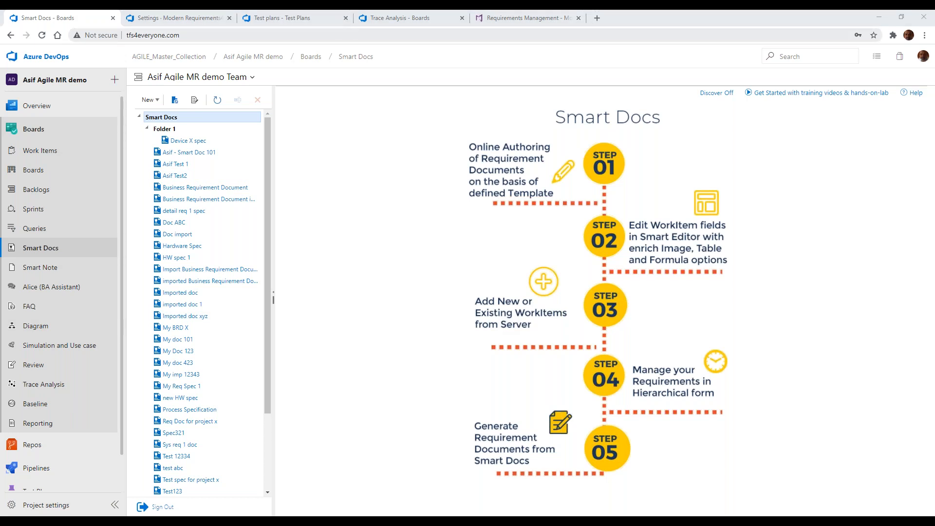
Switch to the Test Plans Smart Report and review it back to the Test Plan 1 heading
click(310, 18)
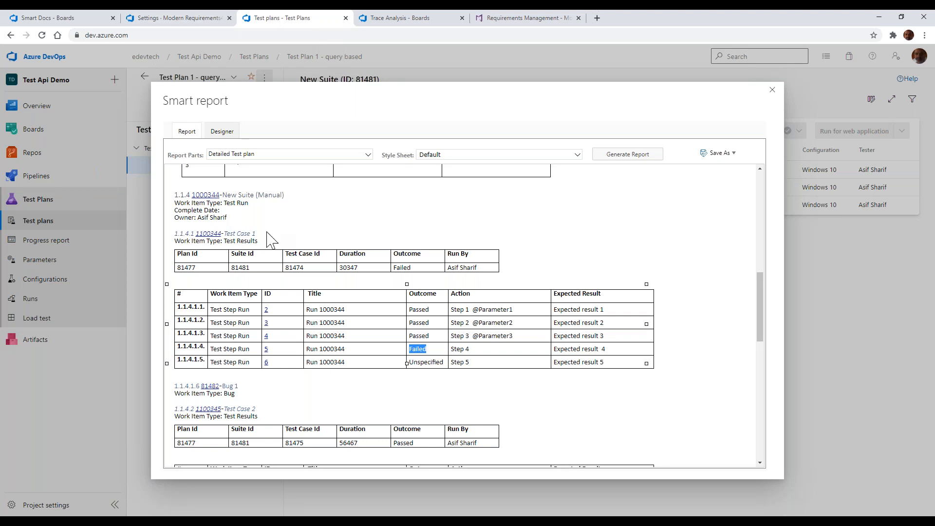
scroll(271, 239, up, 3)
scroll(271, 238, up, 6)
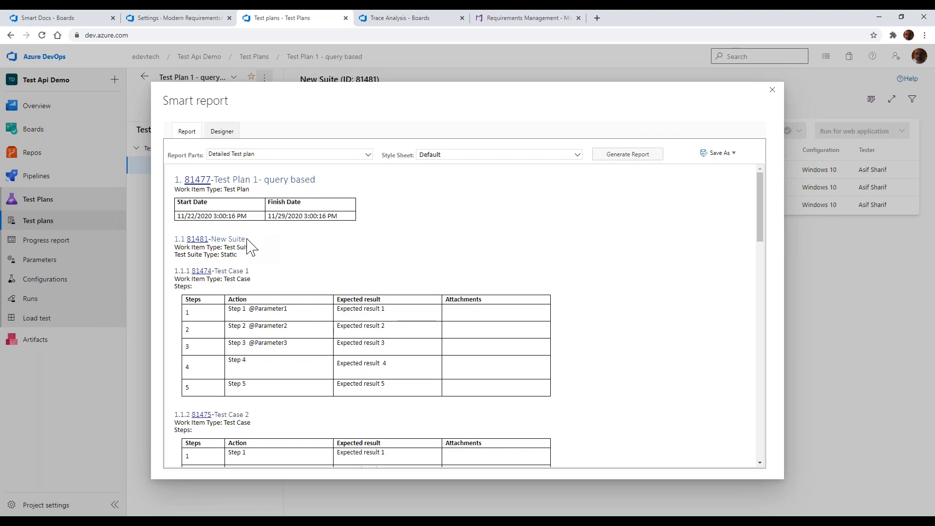
Open the linked test plan work item 81477 from the report and return to the Smart Report
click(206, 181)
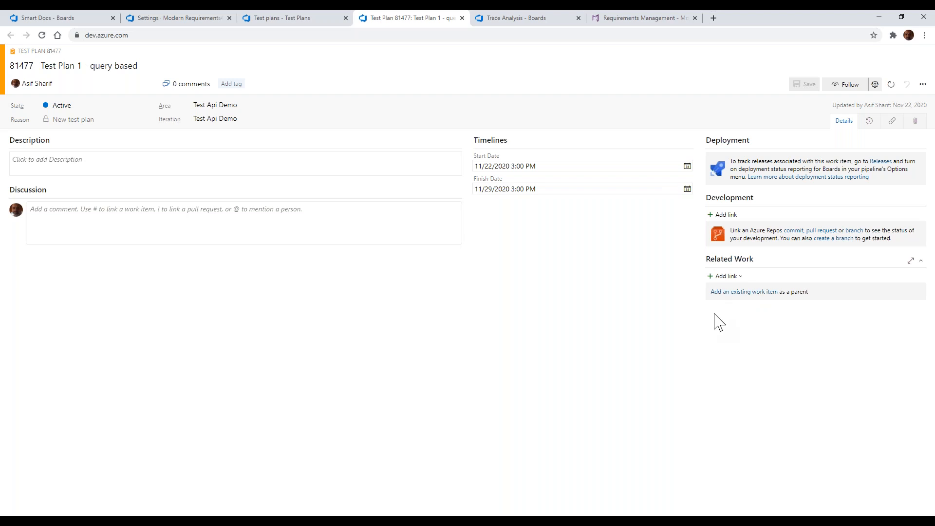
click(281, 19)
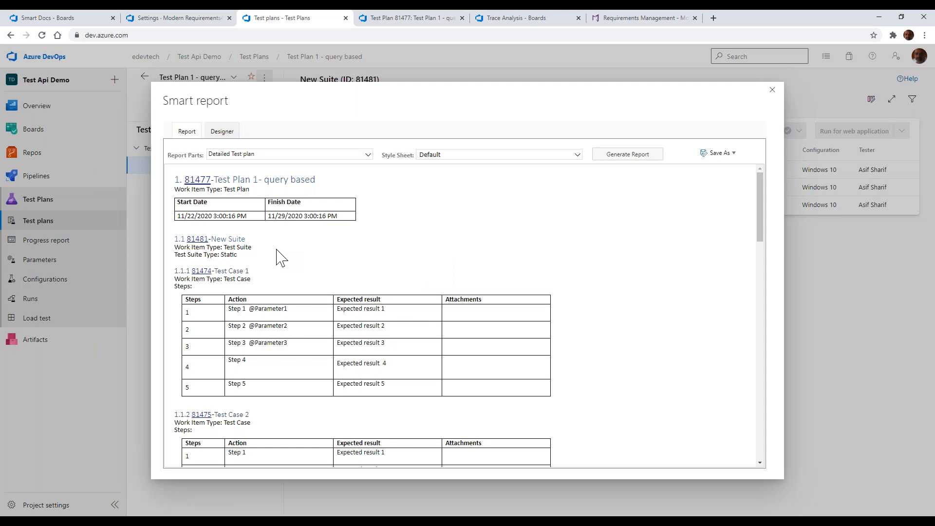
key(alt+Tab)
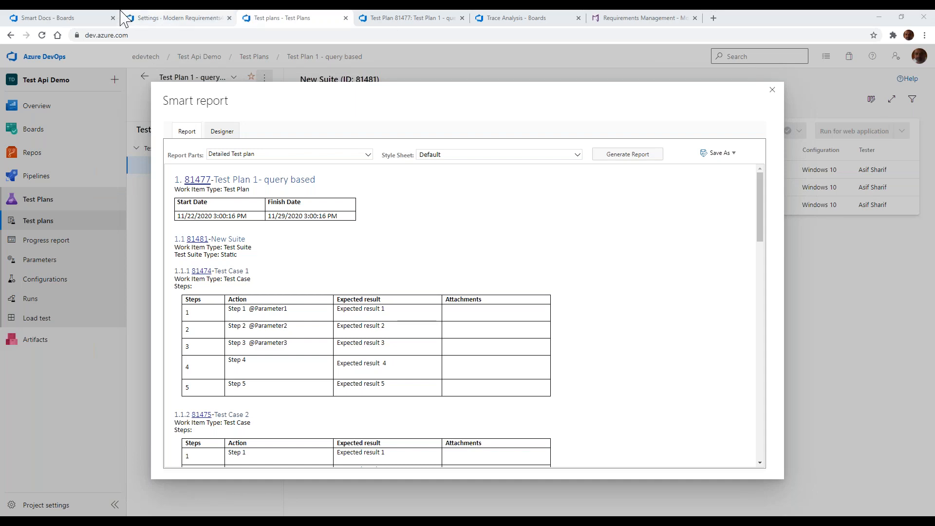
Open the Business Requirement Document in Smart Docs and load the Basic group's Agile MR template in the Meta Template Designer
click(81, 19)
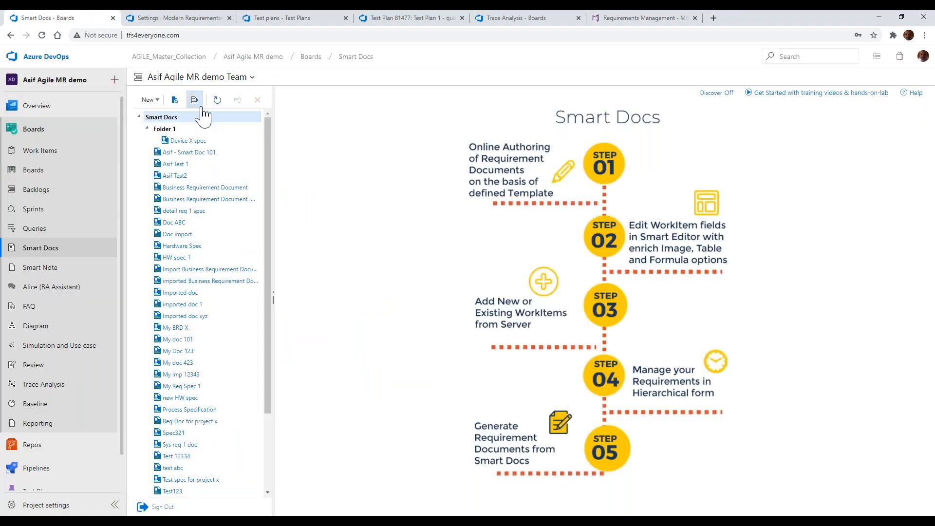
click(195, 188)
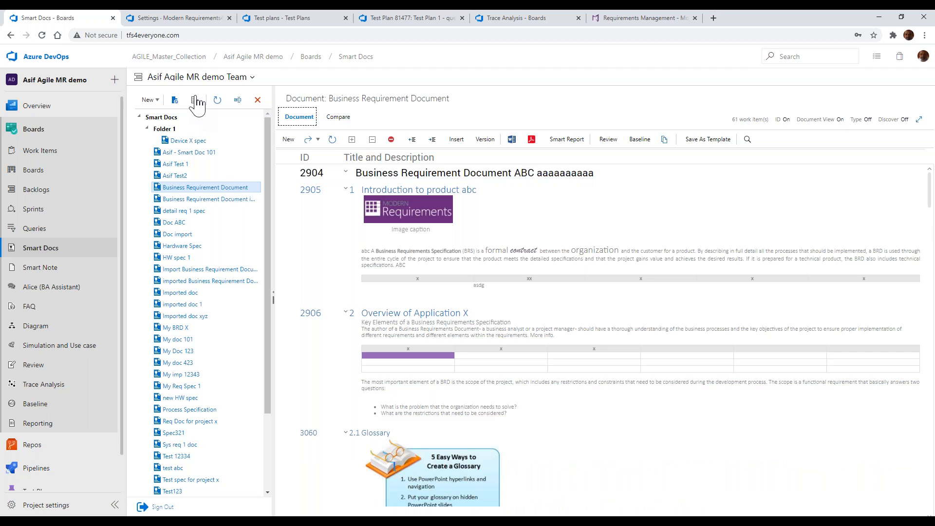
click(195, 100)
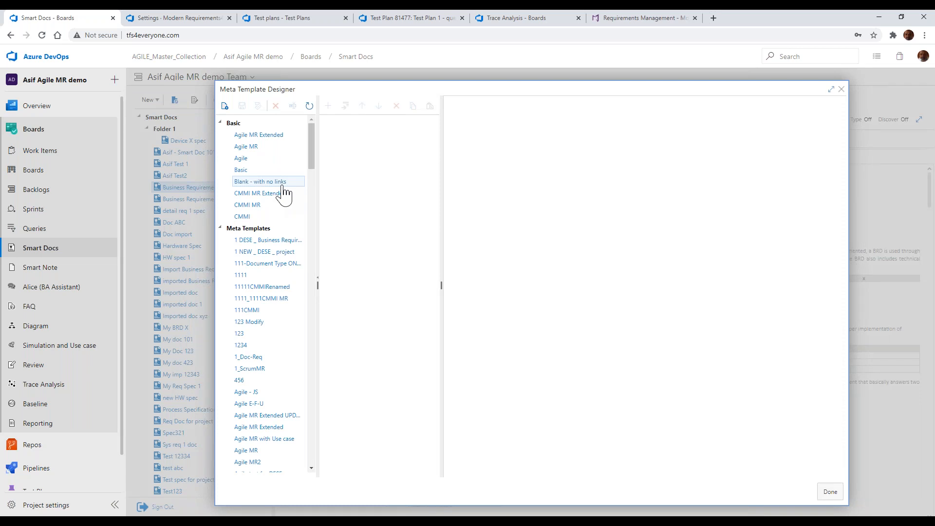
click(246, 147)
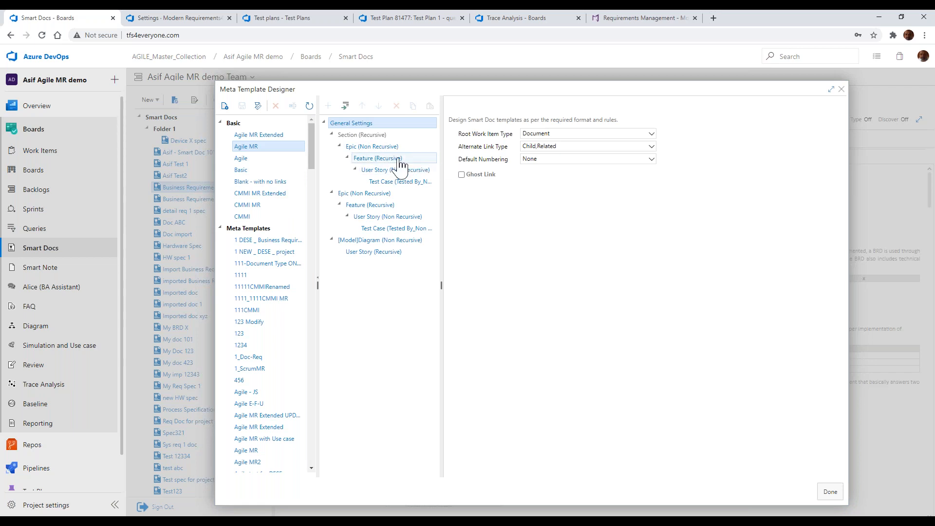
Set the Feature item nested under Section and Epic to show the Description, Effort and Business Value properties
click(398, 161)
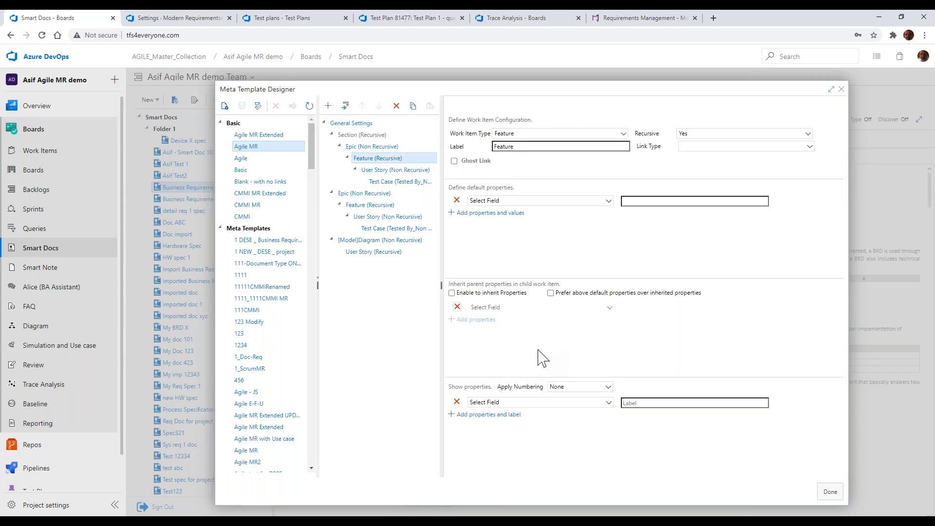
click(526, 404)
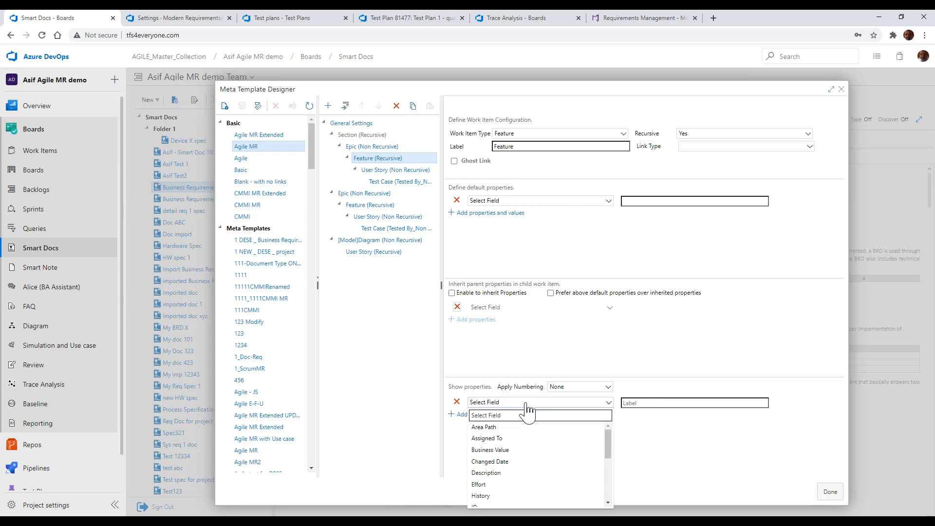
key(d)
key(Return)
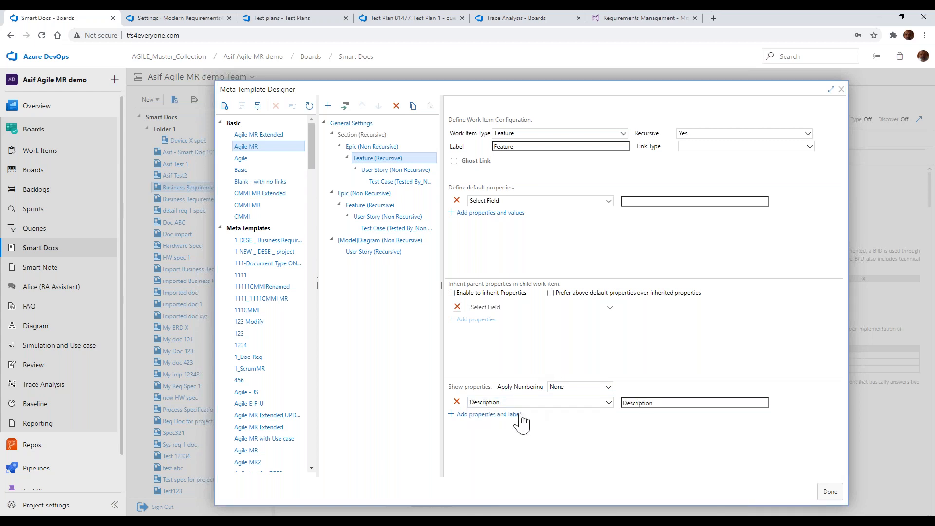
click(519, 414)
click(521, 415)
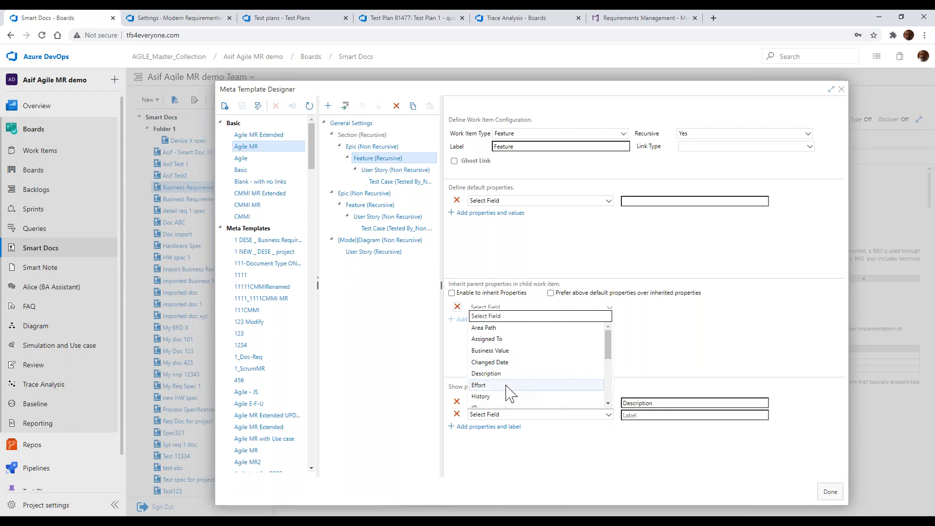
click(506, 386)
click(499, 427)
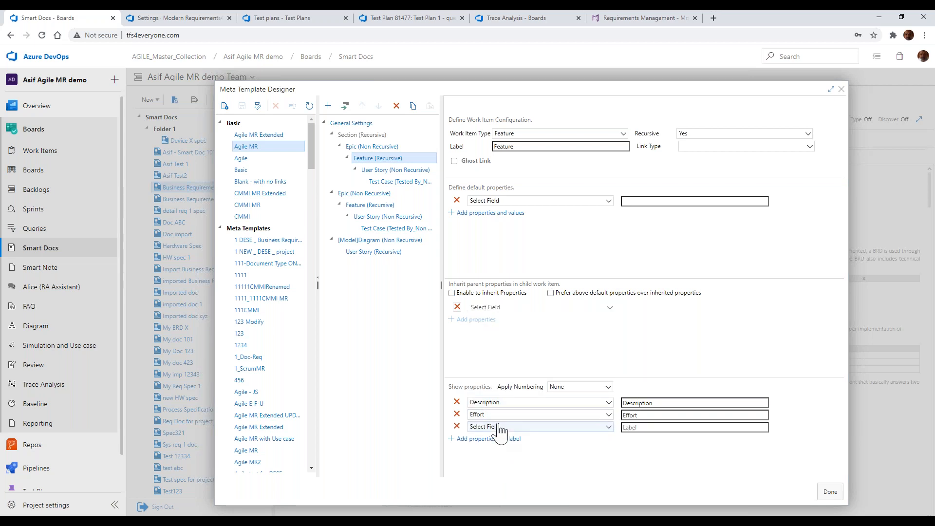
click(499, 426)
click(504, 363)
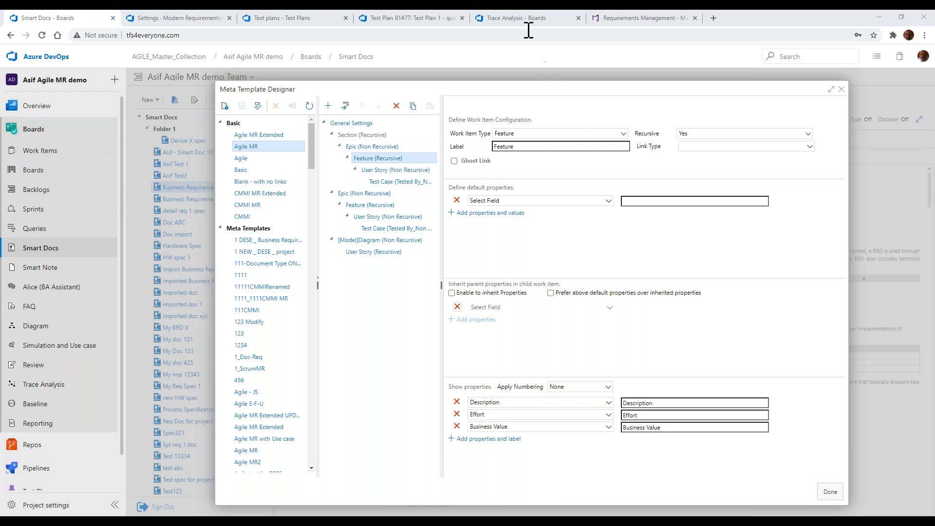
Examine the Test API traceability matrix in Trace Analysis from the Test Plan columns through the Test Step Run columns
click(526, 22)
click(80, 143)
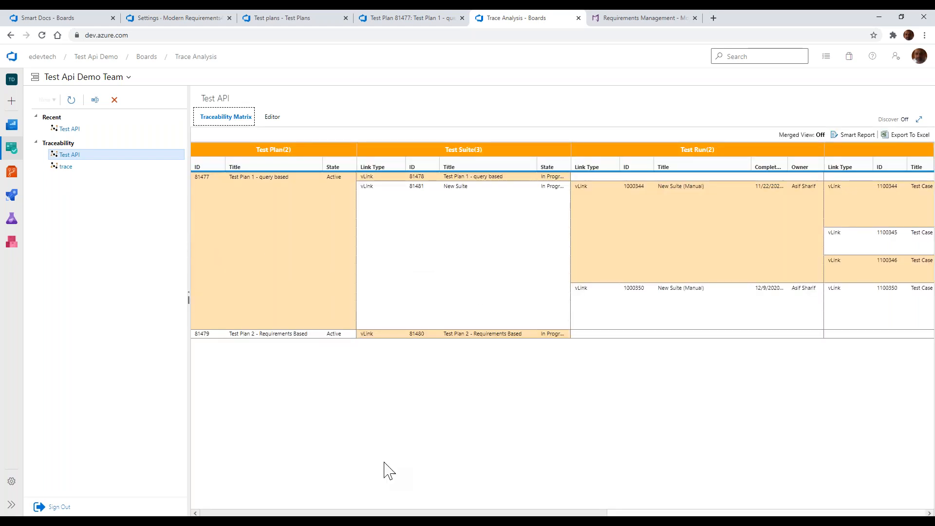
drag(429, 513, 777, 500)
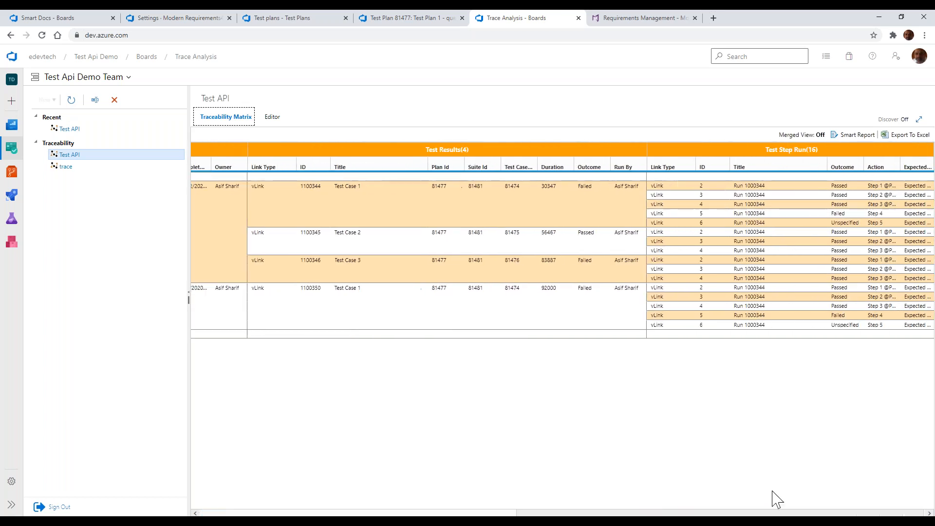
drag(842, 493, 541, 514)
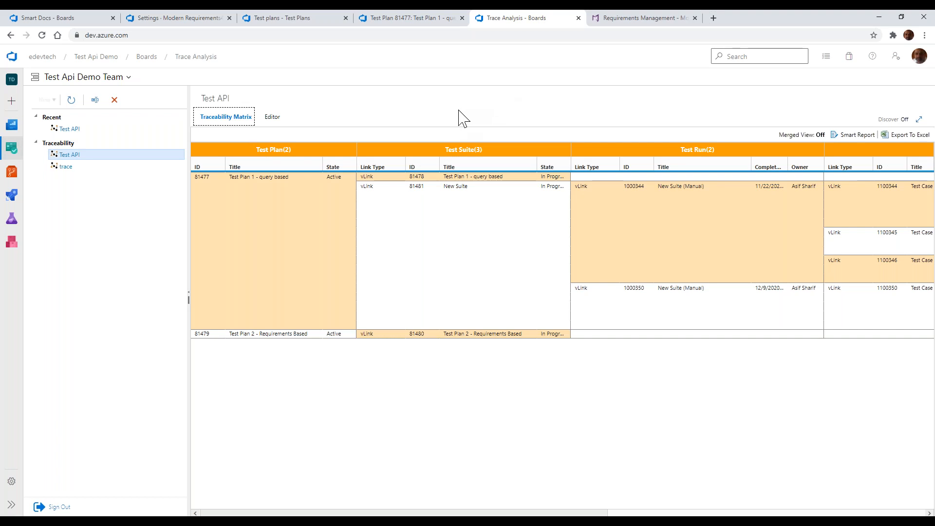
Switch to the Smart Docs browser tab and relabel the Agile MR template's Section item as Chapter in the Meta Template Designer
click(57, 20)
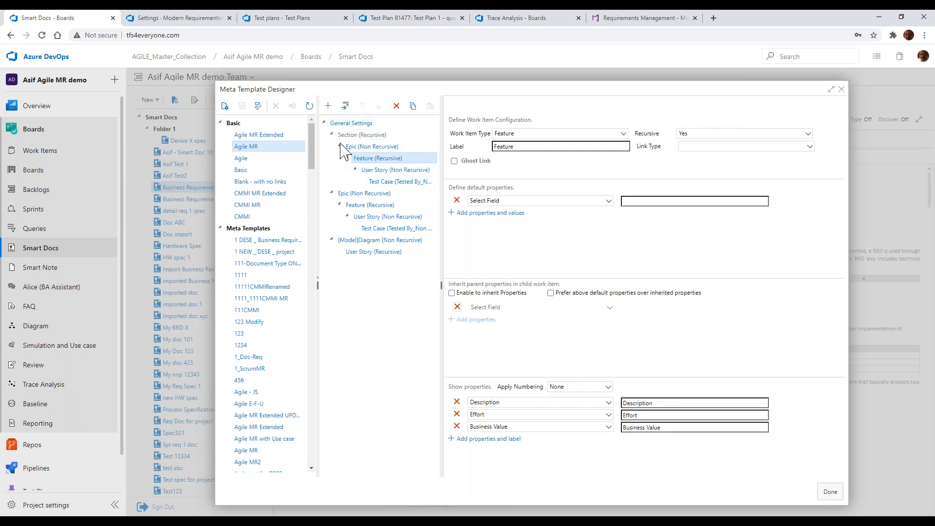
click(369, 136)
drag(516, 146, 466, 153)
text(Chat)
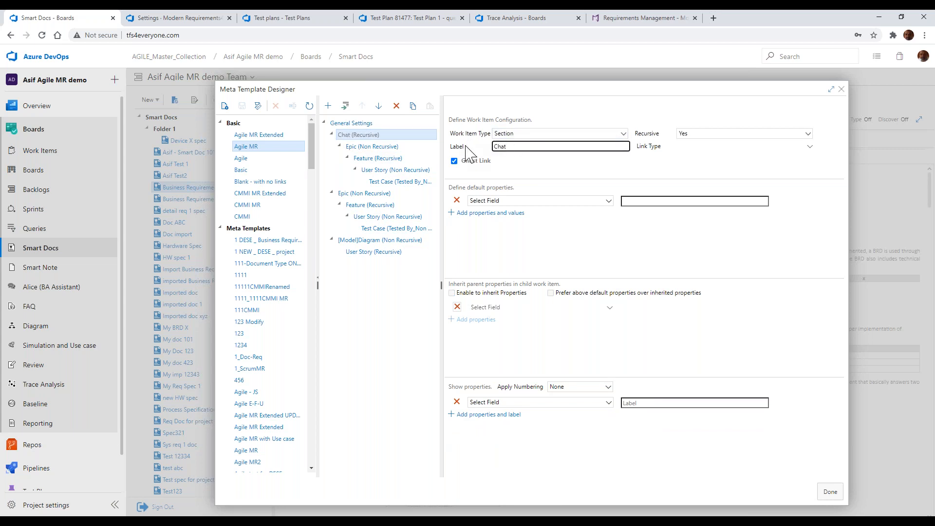
key(BackSpace)
text(pter)
click(371, 292)
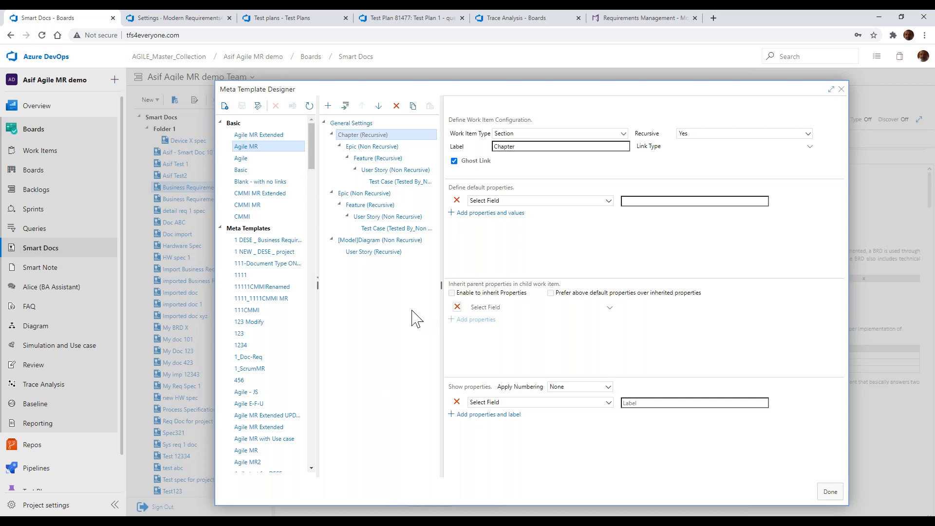
Close the Meta Template Designer, discarding the unsaved template changes
click(842, 90)
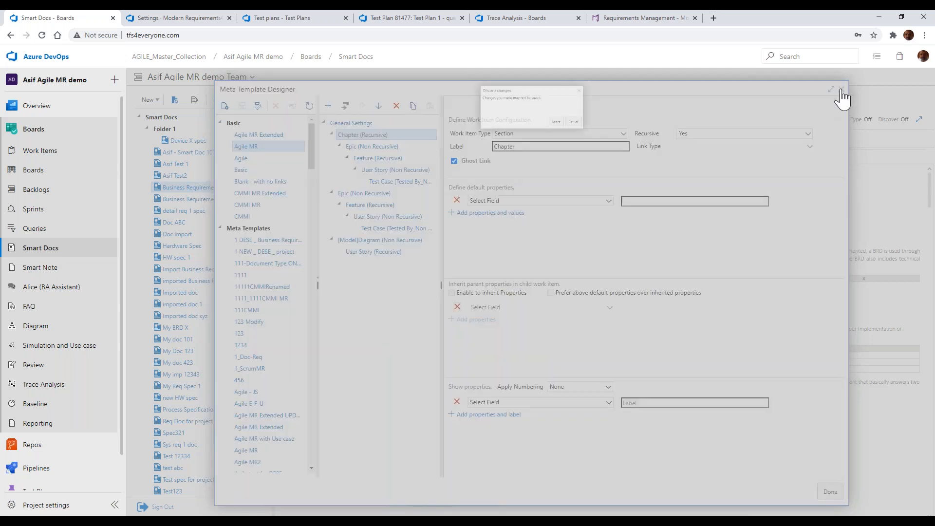
click(608, 133)
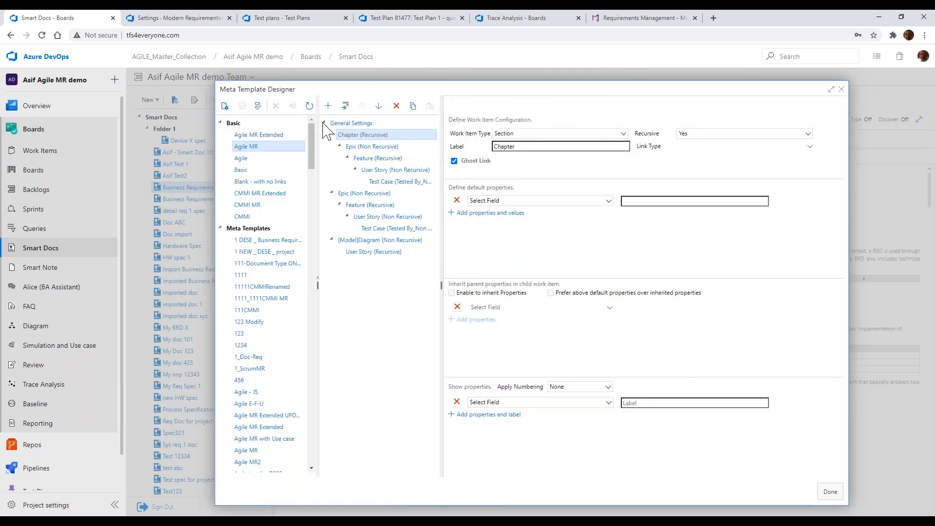
click(842, 89)
click(571, 135)
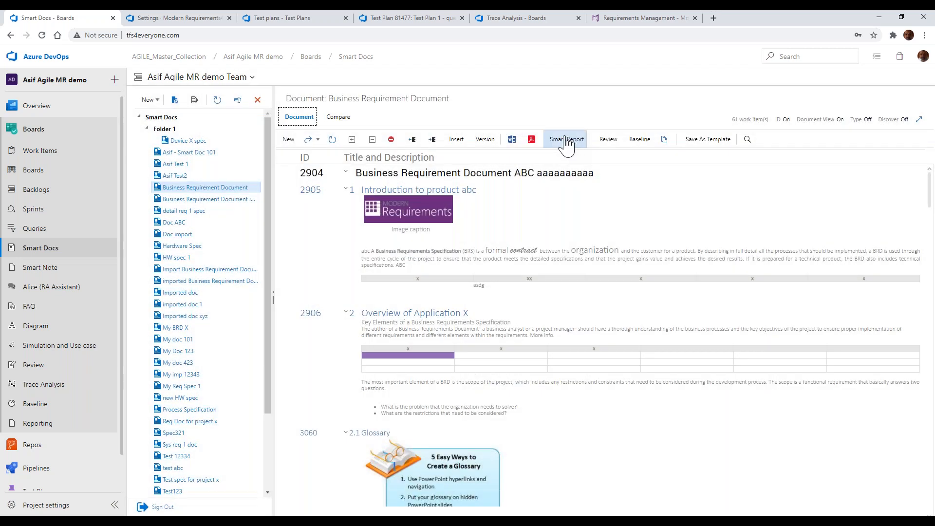
Open the Smart Report for the Business Requirement Document, generate it with the Default style sheet and skim the result
click(566, 141)
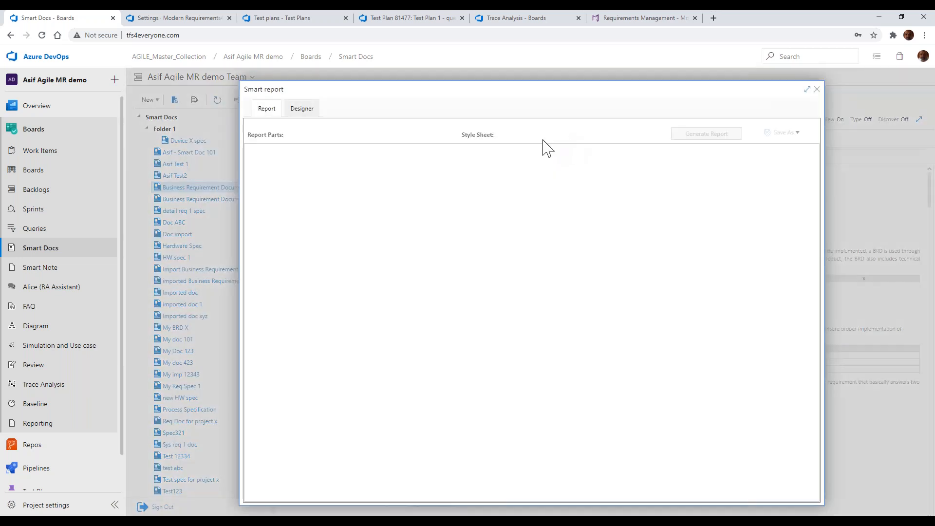
click(695, 135)
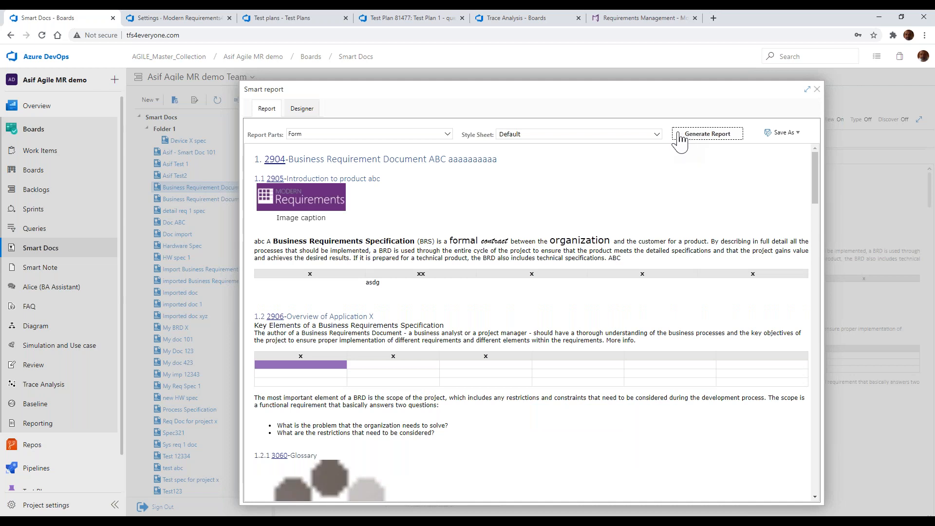
scroll(653, 190, down, 2)
scroll(653, 188, up, 1)
Regenerate the Smart Report with the Inherit Word Styling style sheet
click(656, 135)
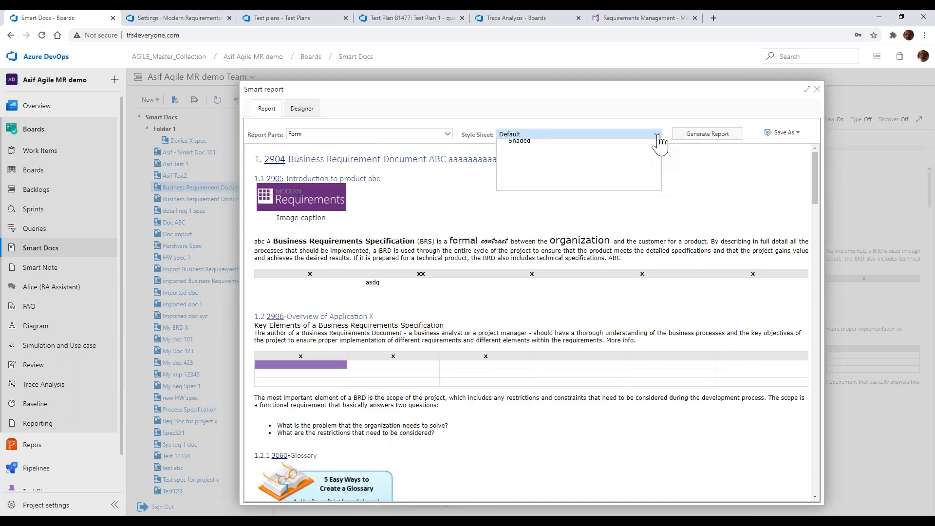
click(552, 202)
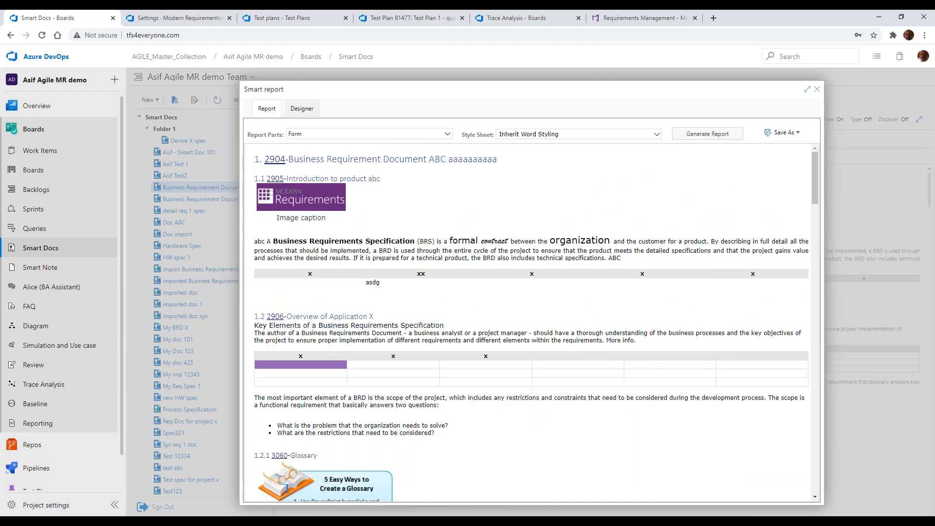
click(713, 138)
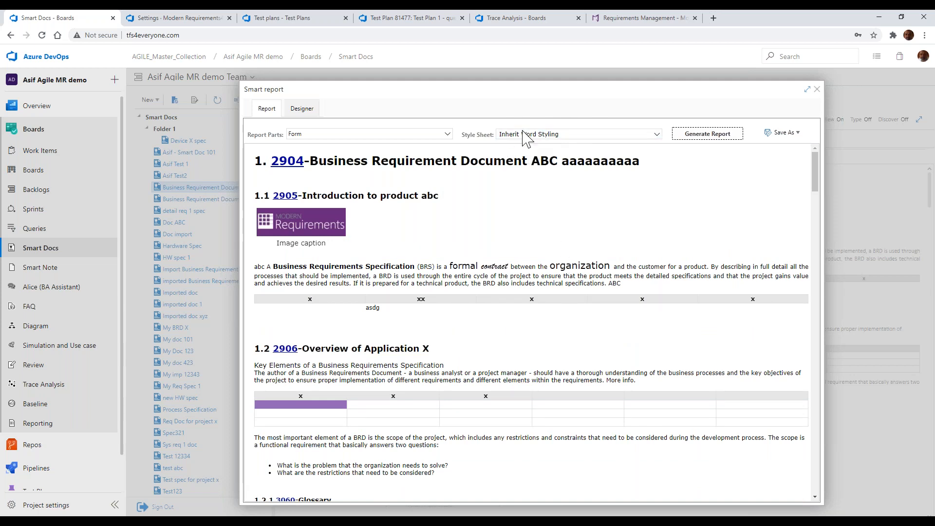
Regenerate the Smart Report with the Casual style sheet and look through the restyled document
click(609, 133)
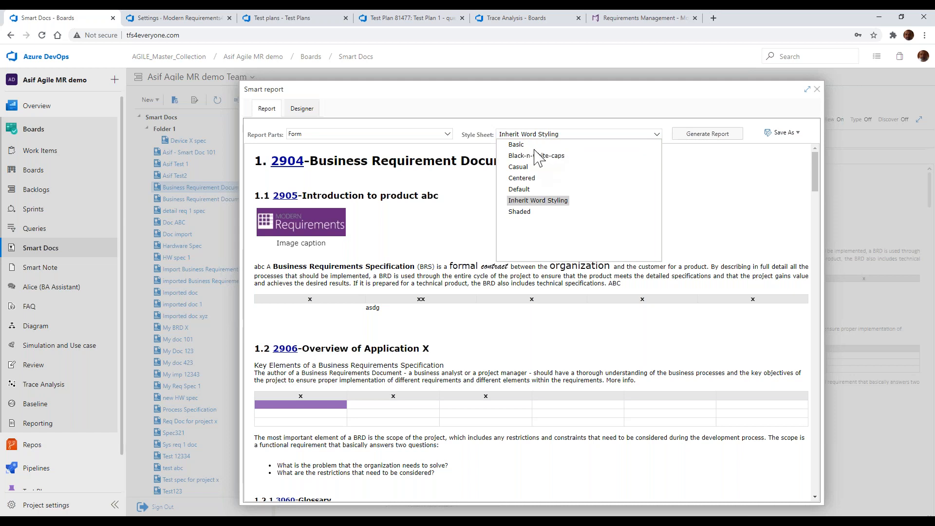
click(530, 166)
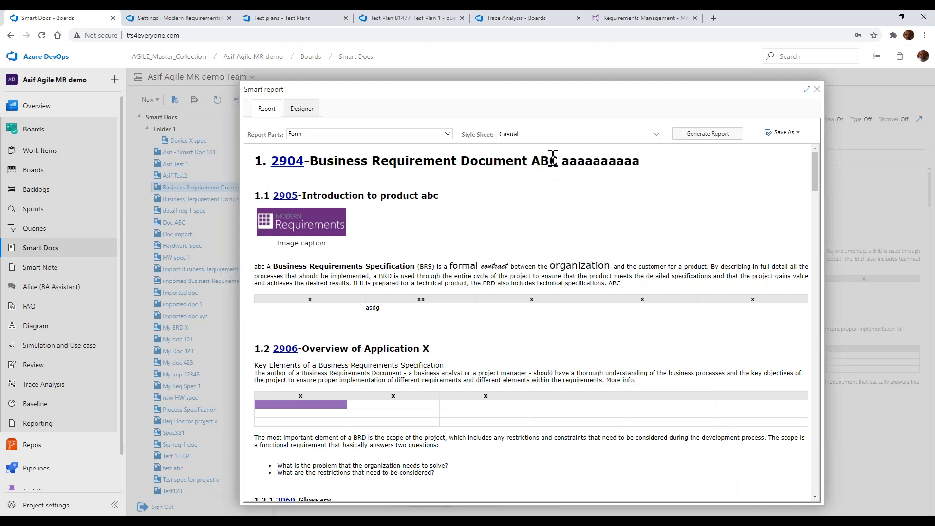
click(677, 137)
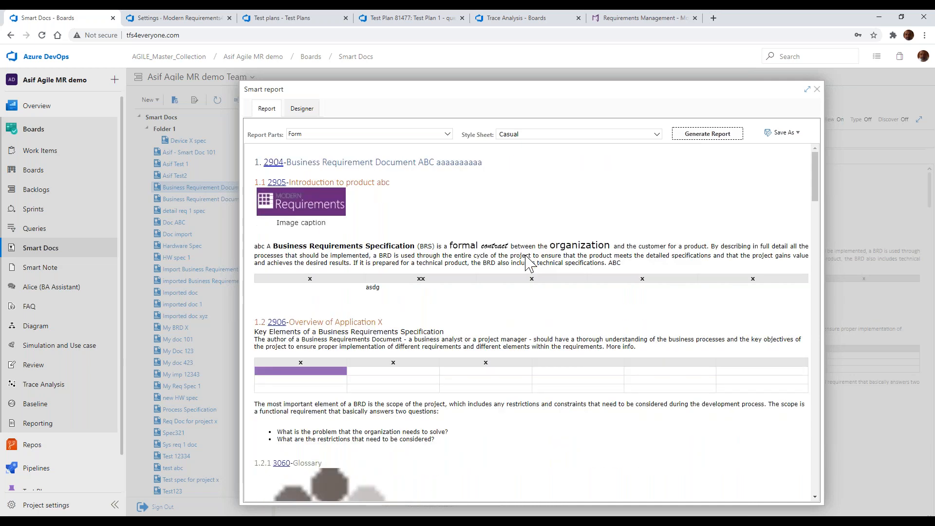
scroll(527, 263, down, 2)
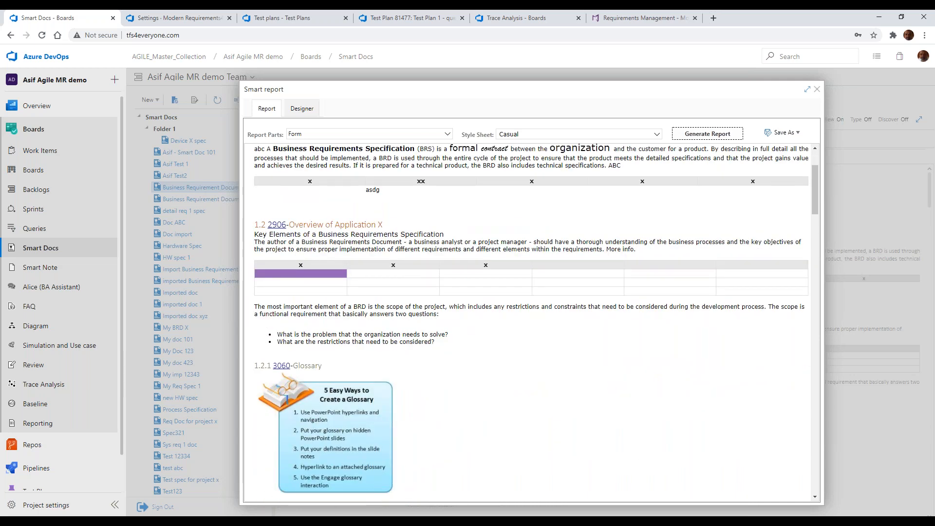
scroll(524, 263, down, 3)
scroll(523, 263, up, 5)
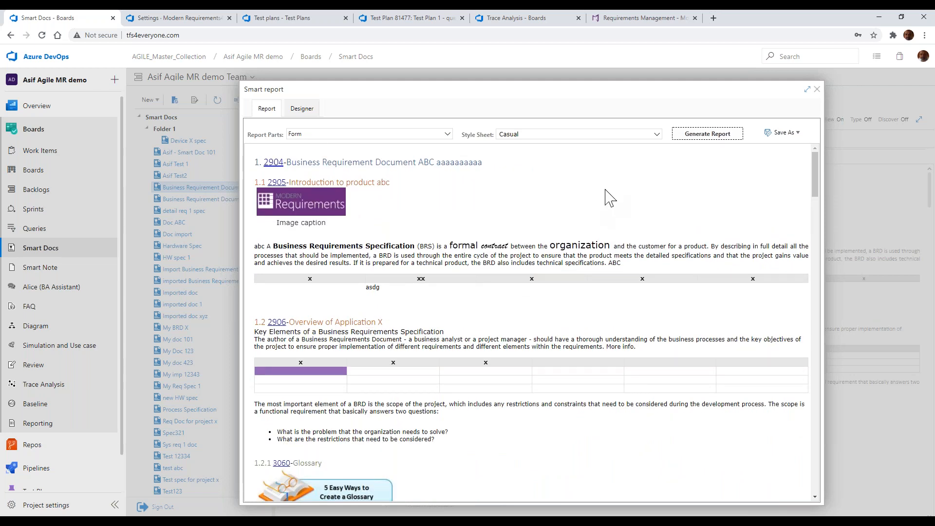
Close the Smart Report, view the Word template selection for exporting the document and cancel it
click(817, 91)
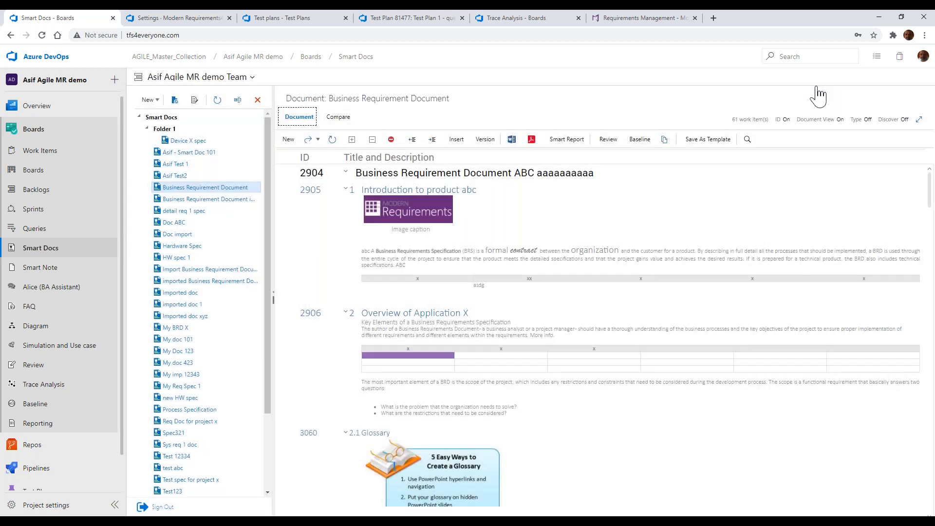
click(512, 140)
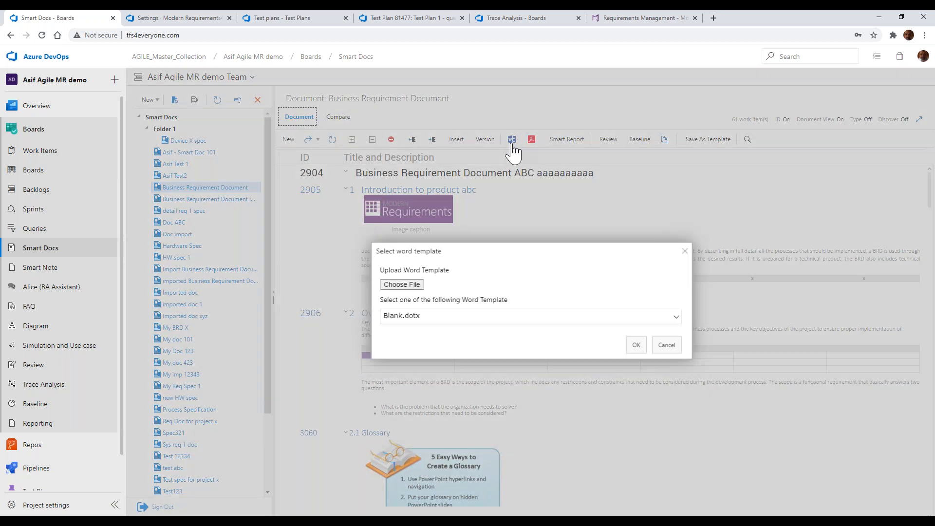
click(663, 347)
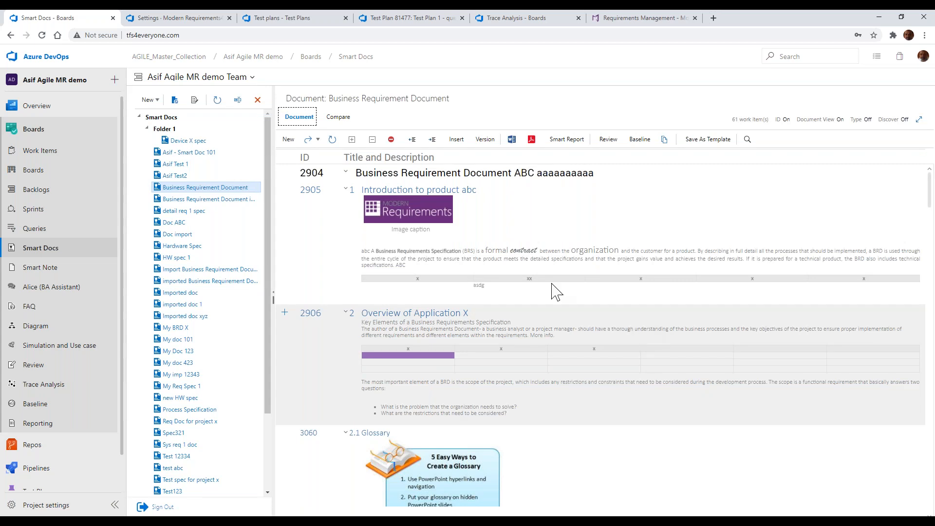
View the Basic group's Agile MR template in the Meta Template Designer and close the designer
click(195, 101)
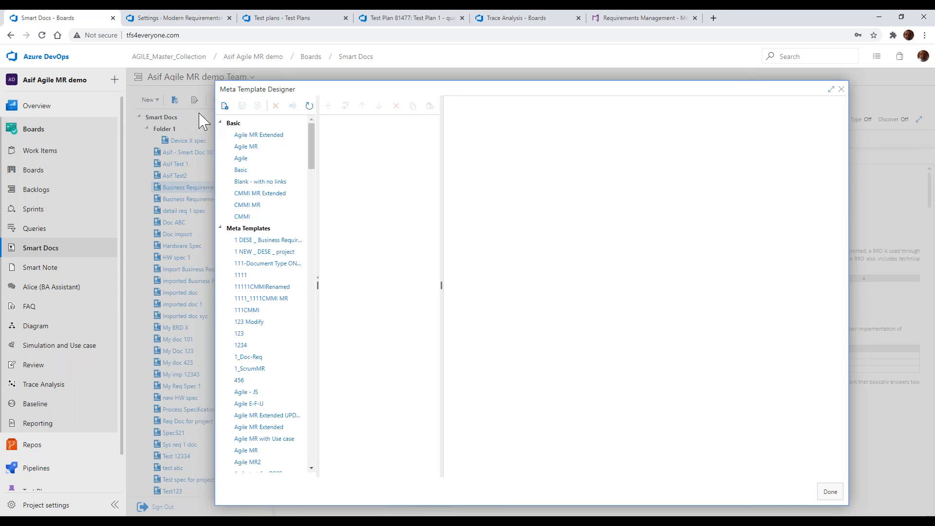
click(267, 152)
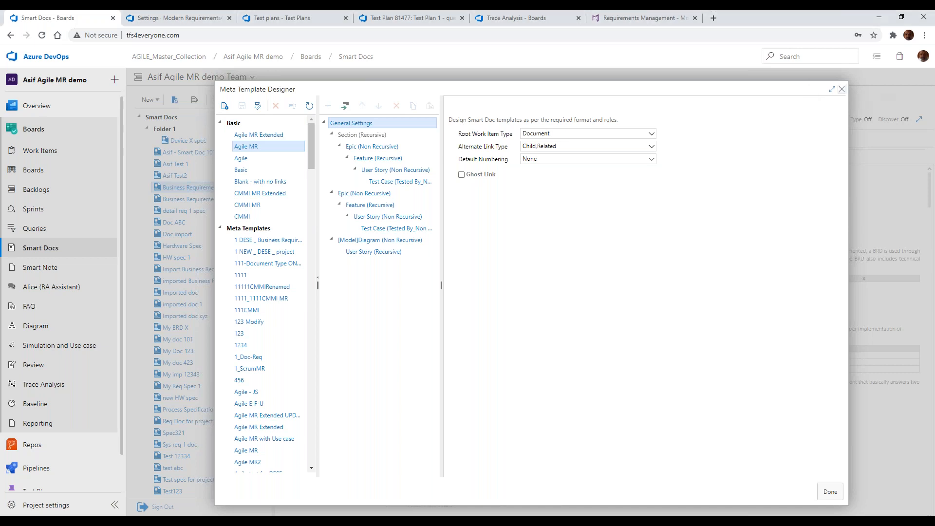
click(842, 90)
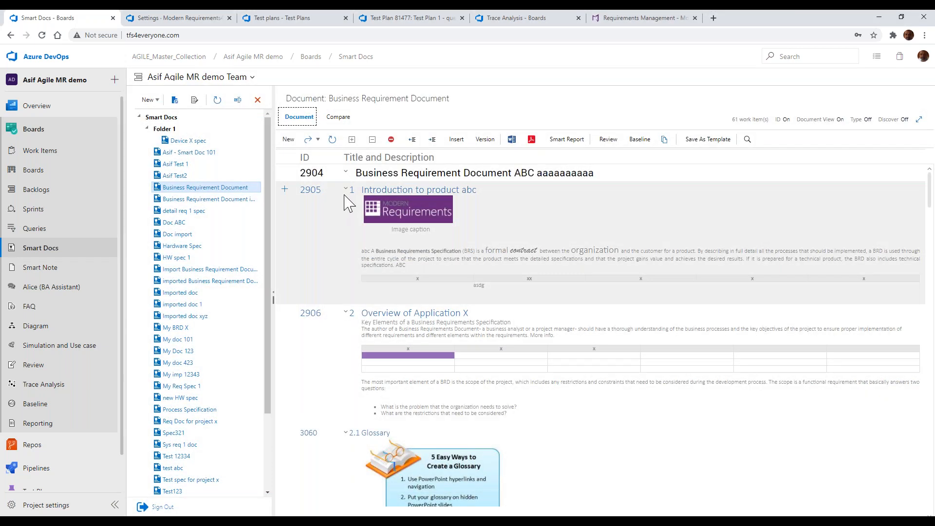
Start inserting existing work items into the document, collapse the project sidebar and find items with the Req tree shared query
click(456, 140)
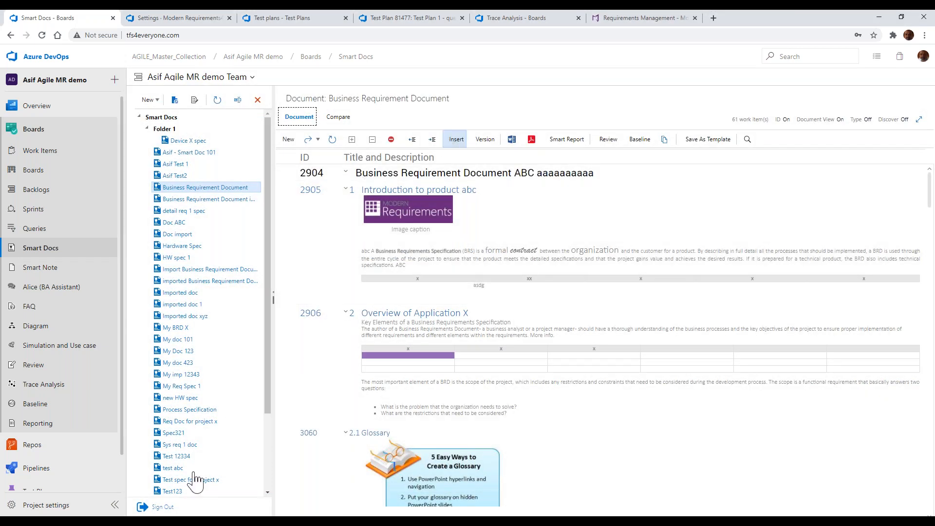
click(115, 505)
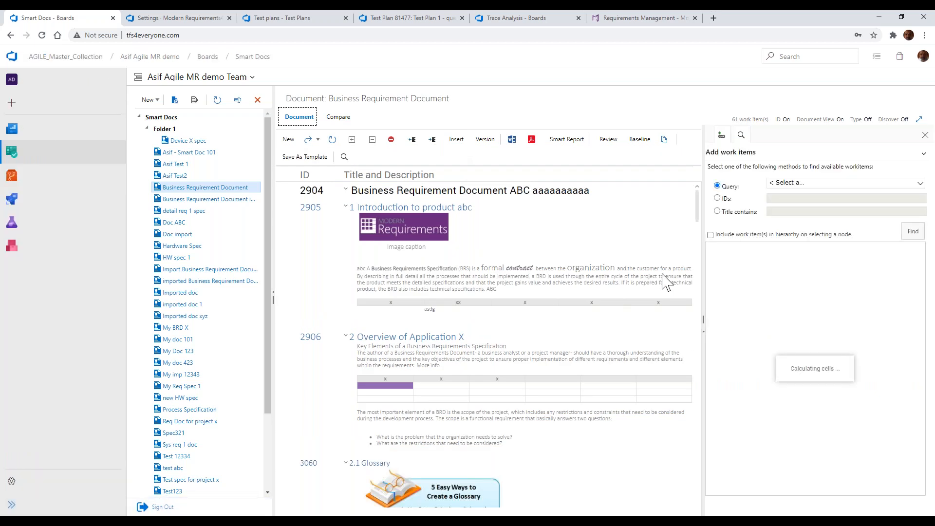
click(789, 184)
click(741, 208)
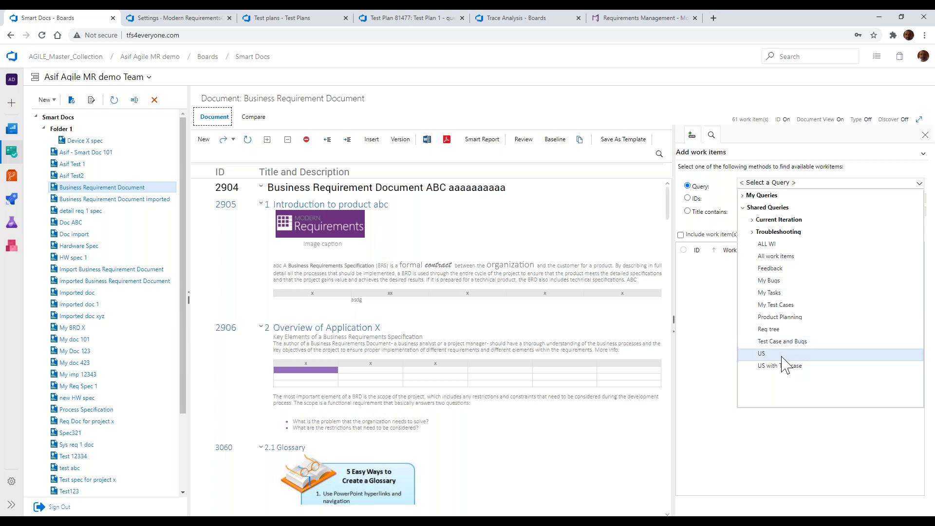
click(781, 330)
click(916, 237)
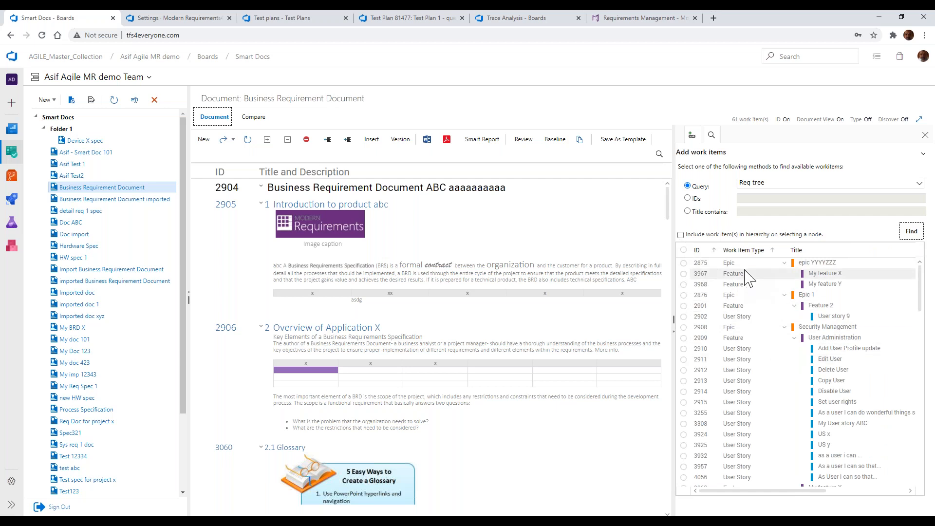
Select the Security Management epic with its hierarchy included, and deselect user stories 3932, 3957 and 4056
click(681, 235)
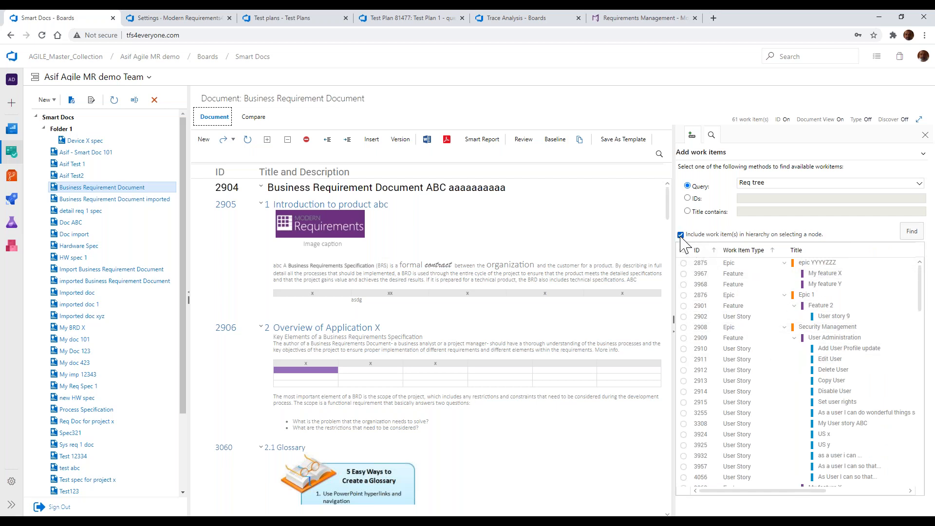
click(684, 328)
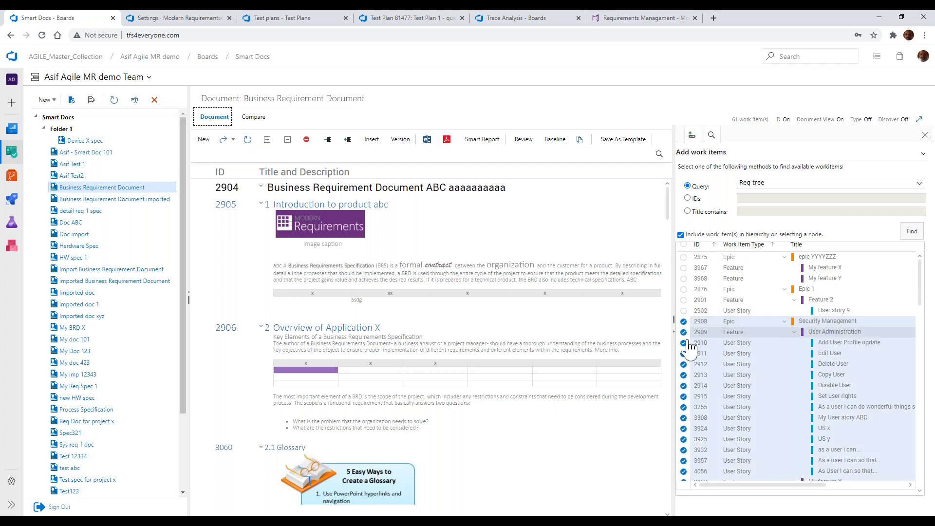
click(684, 461)
click(684, 450)
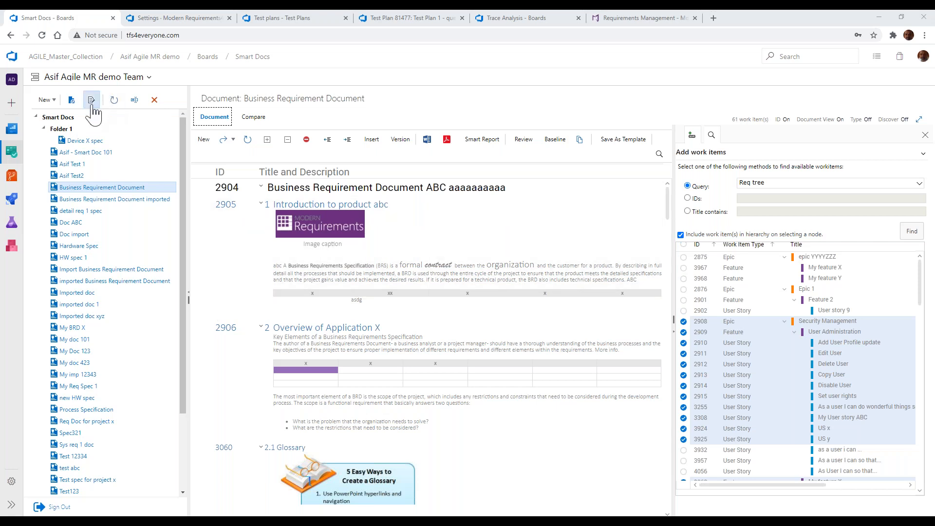
Load the Agile MR template in the Meta Template Designer and show the settings of the User Story nested under Section, Epic and Feature
click(92, 106)
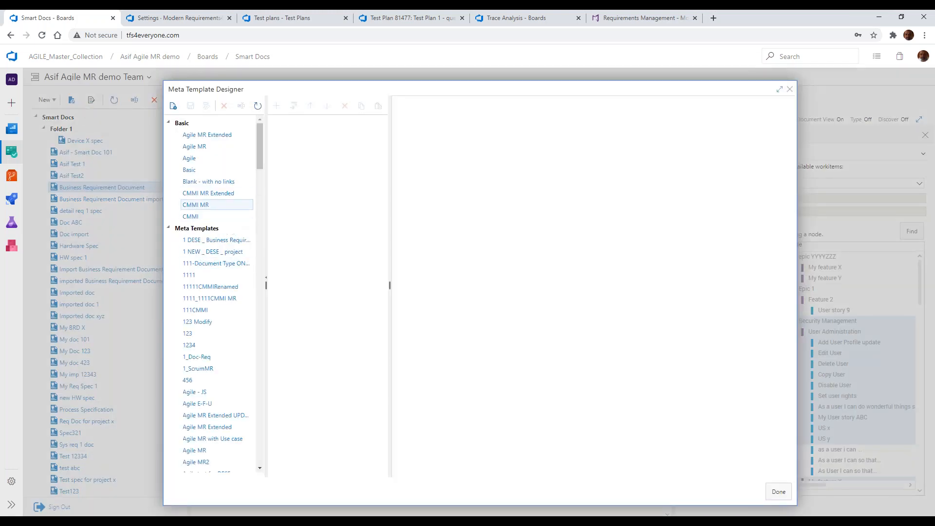
click(217, 149)
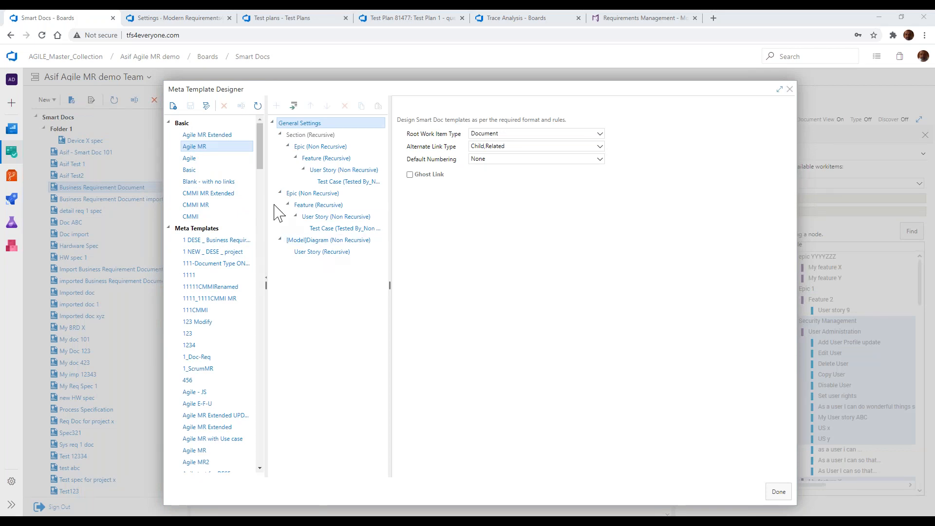
click(353, 172)
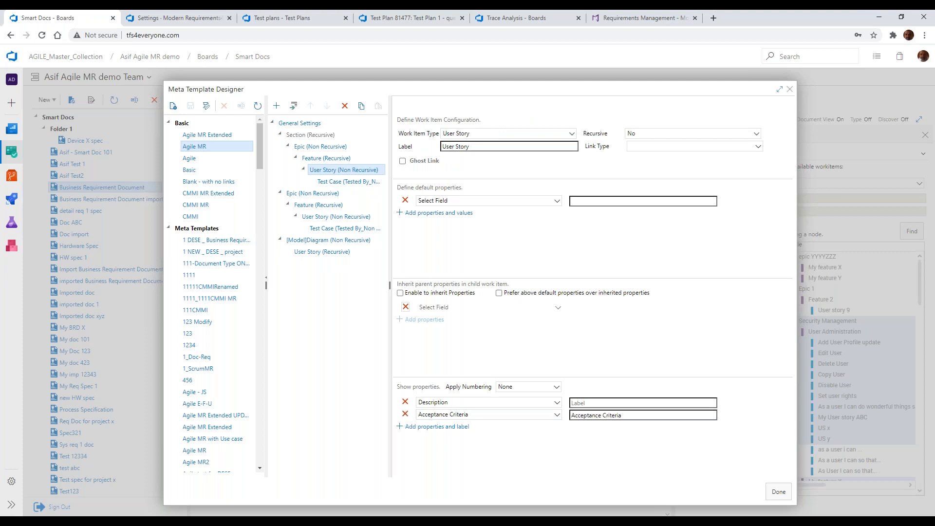